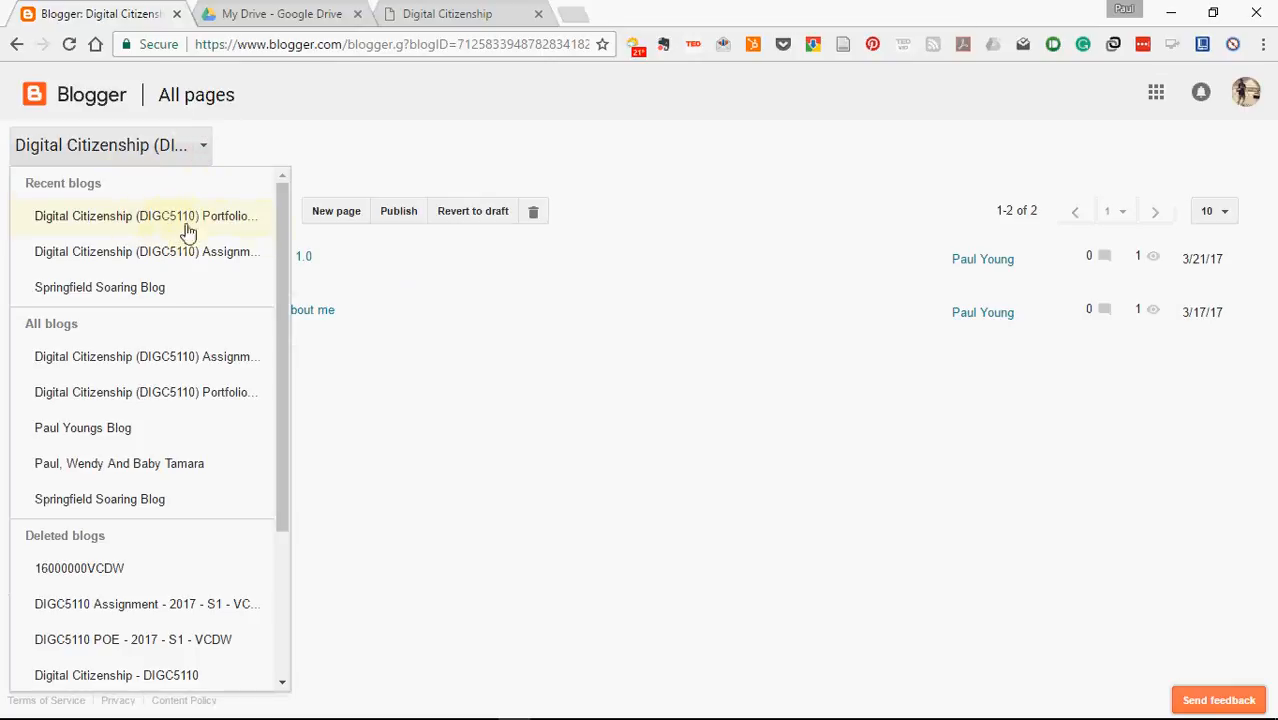
Open the Q 1.0 page of the Digital Citizenship (DIGC5110) Portfolio blog for editing.
left_click(171, 212)
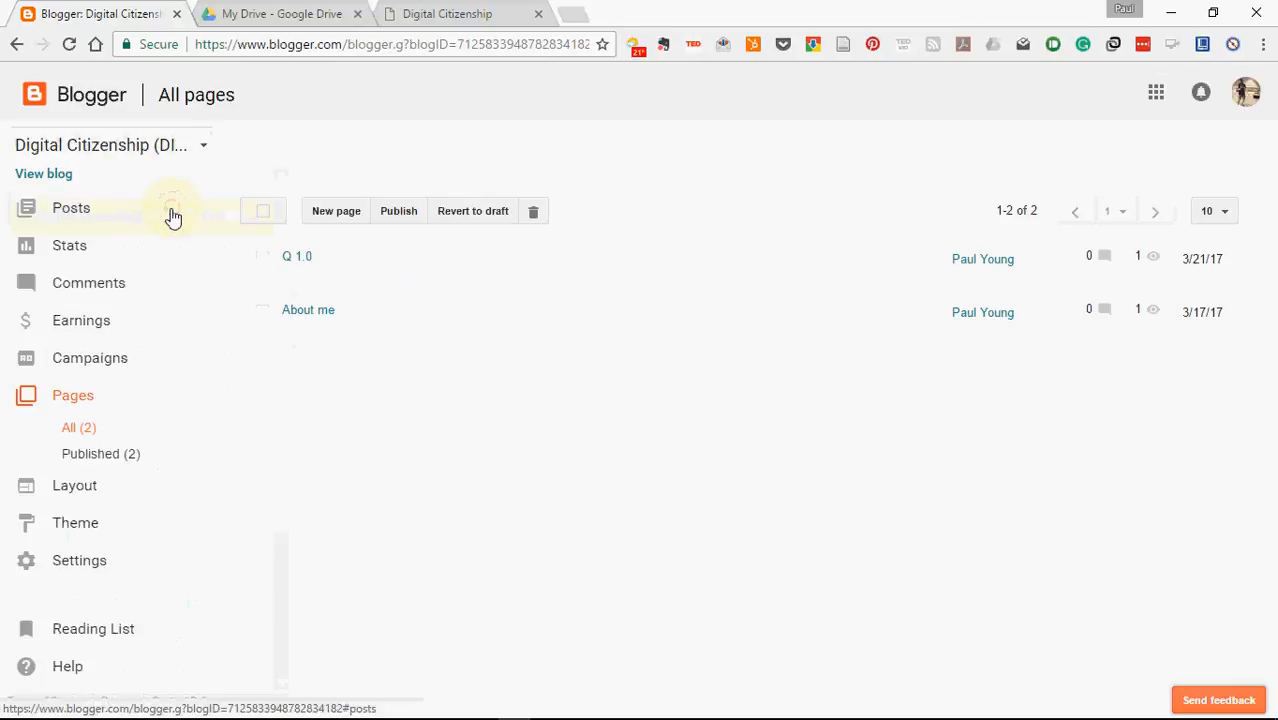
left_click(300, 259)
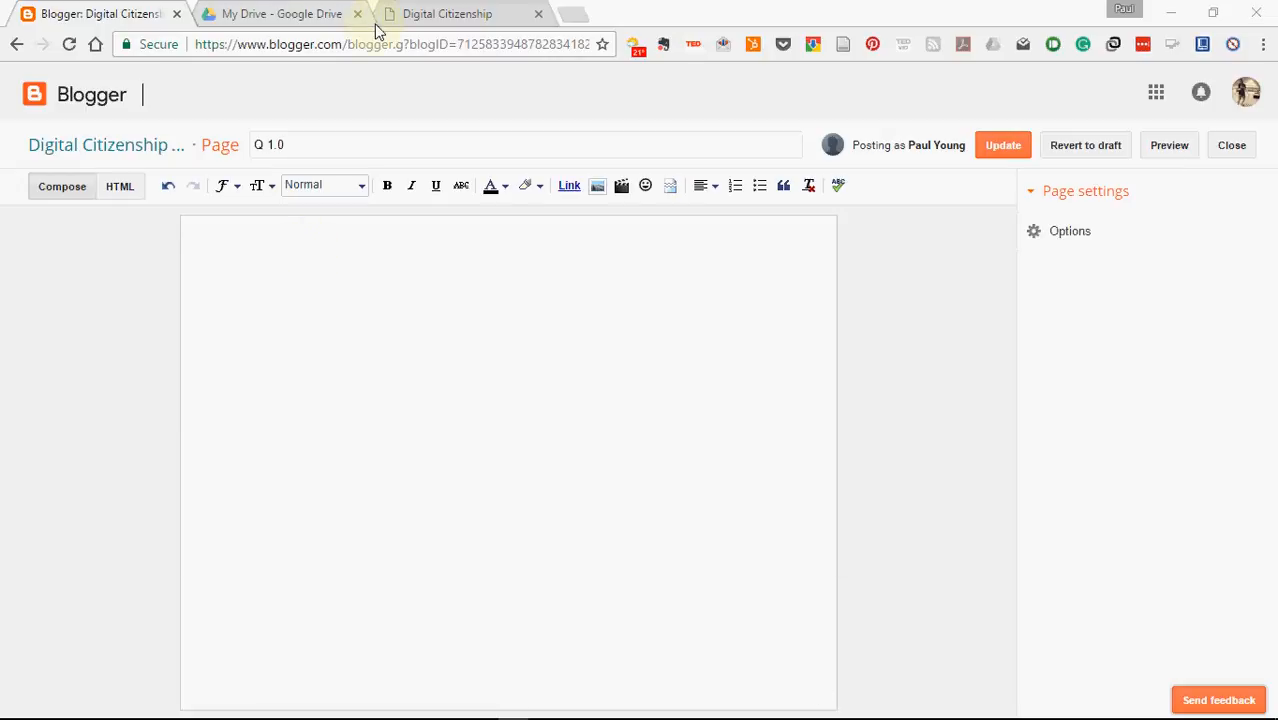
Switch to Acrobat Reader and read the Question 1 Digital Access instructions in POE.pdf.
key("alt+Tab")
key("alt+Tab")
key("alt+Tab")
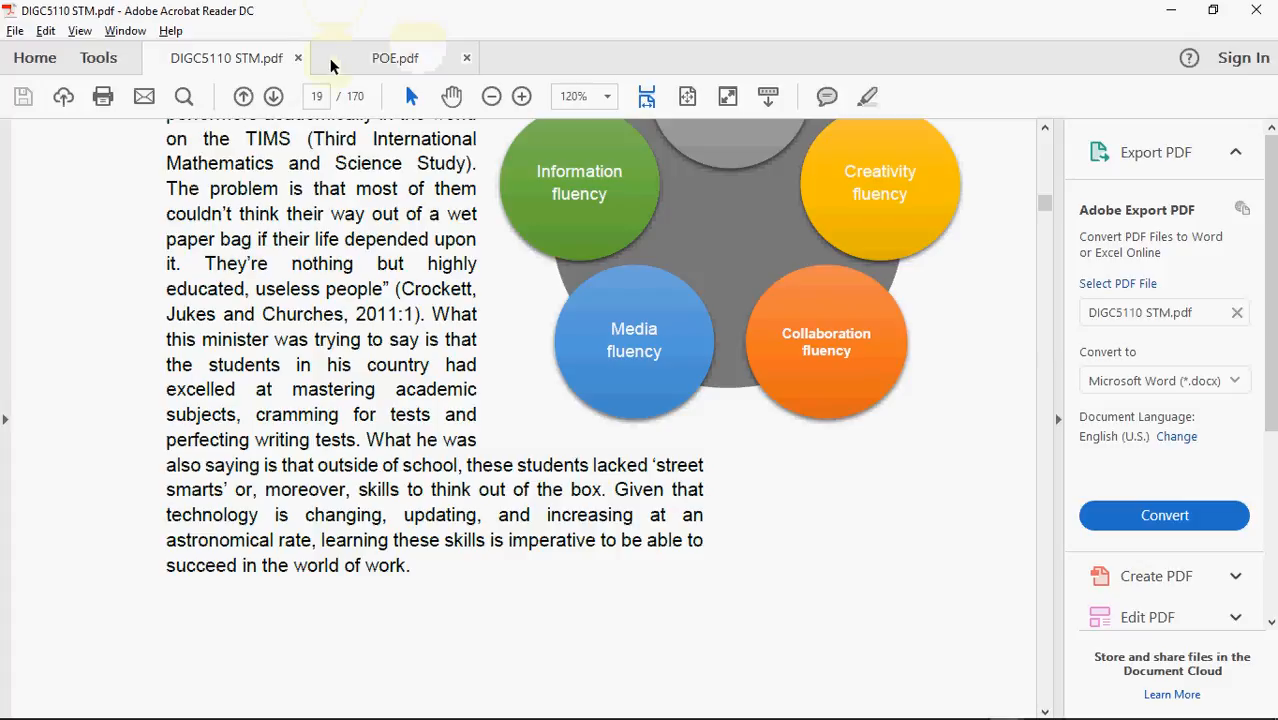
left_click(332, 58)
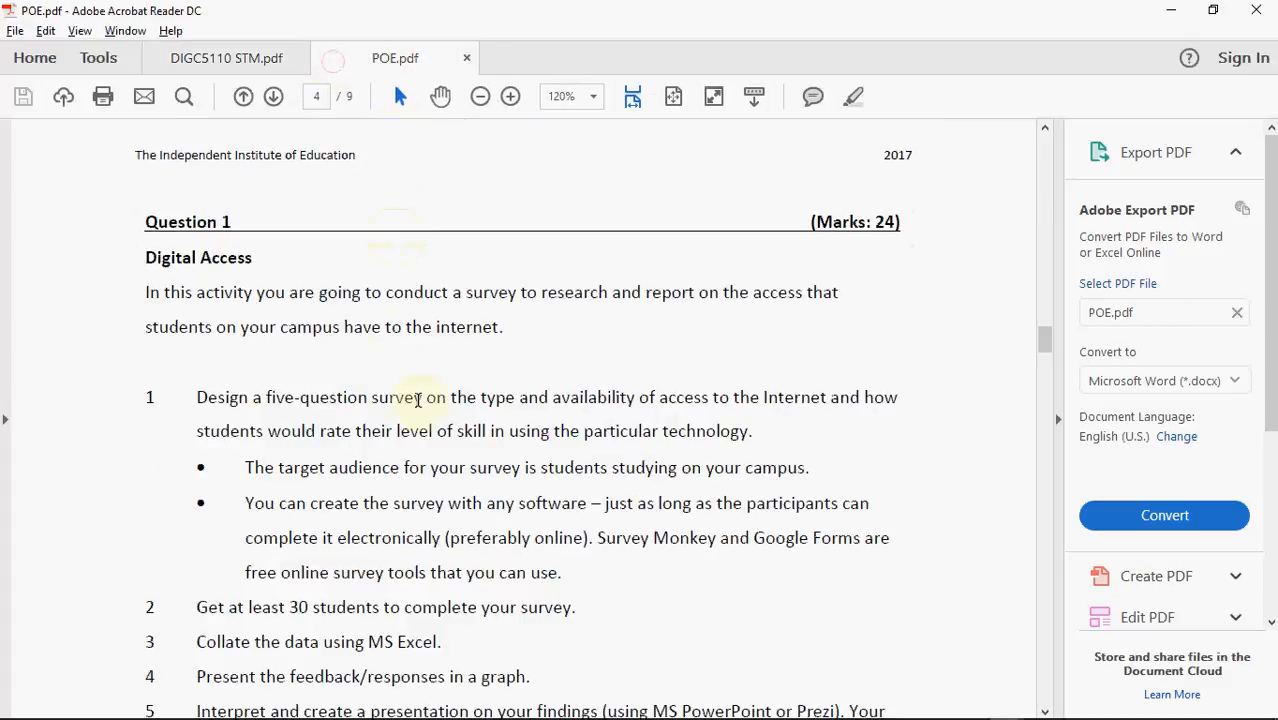
scroll(357, 366, "up", 1)
scroll(356, 411, "down", 2)
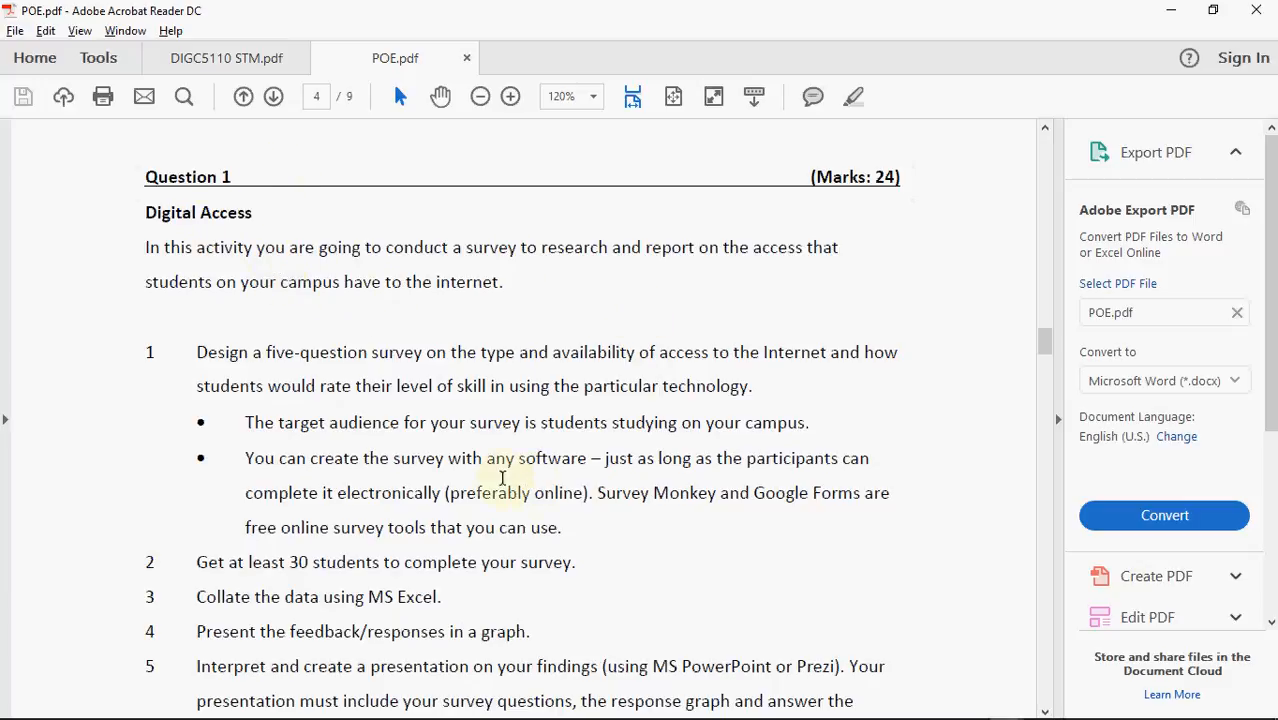
Review the introduction and the nine elements of digital citizenship in DIGC5110 STM.pdf.
left_click(215, 62)
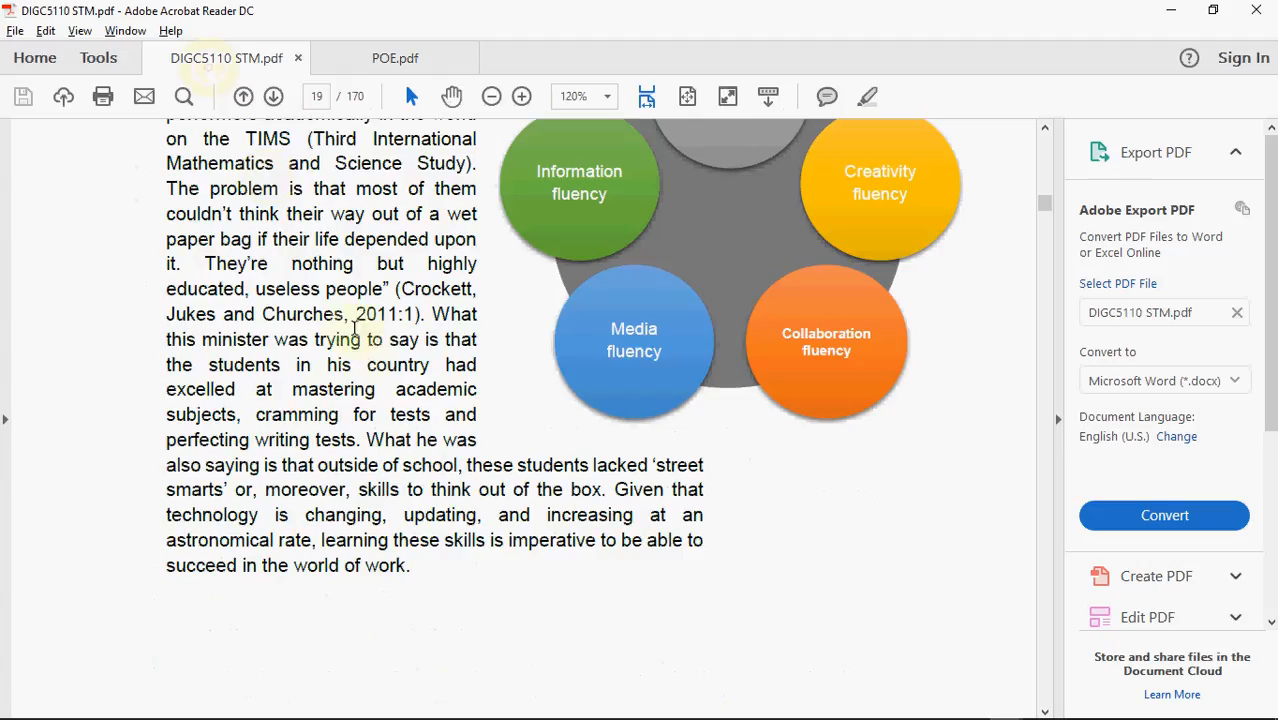
scroll(365, 350, "up", 5)
scroll(367, 354, "up", 15)
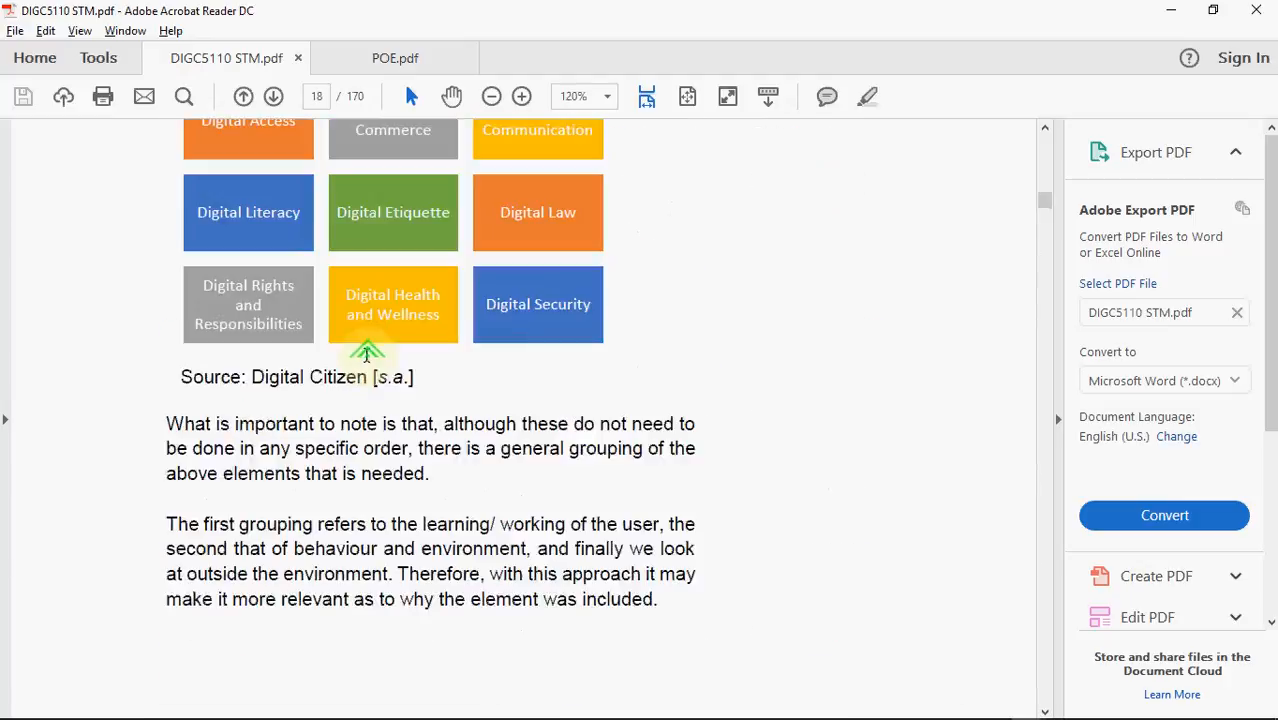
scroll(367, 350, "up", 12)
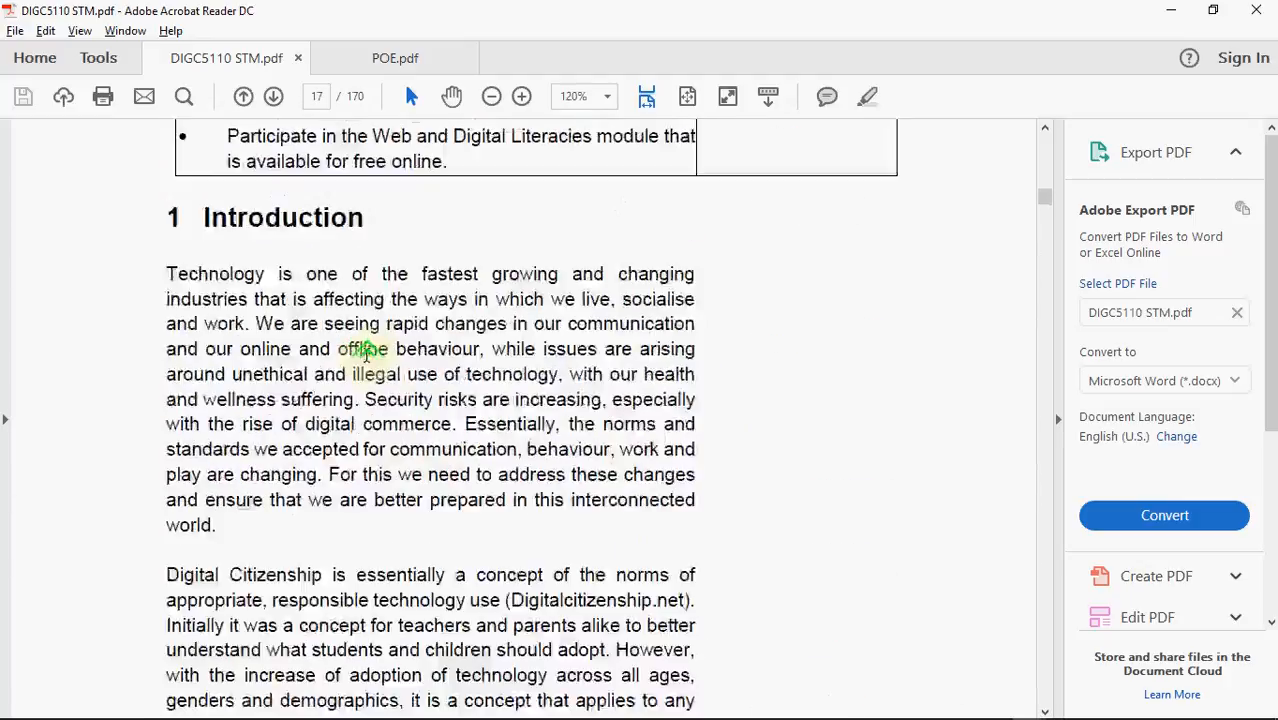
scroll(383, 398, "down", 2)
scroll(383, 398, "down", 14)
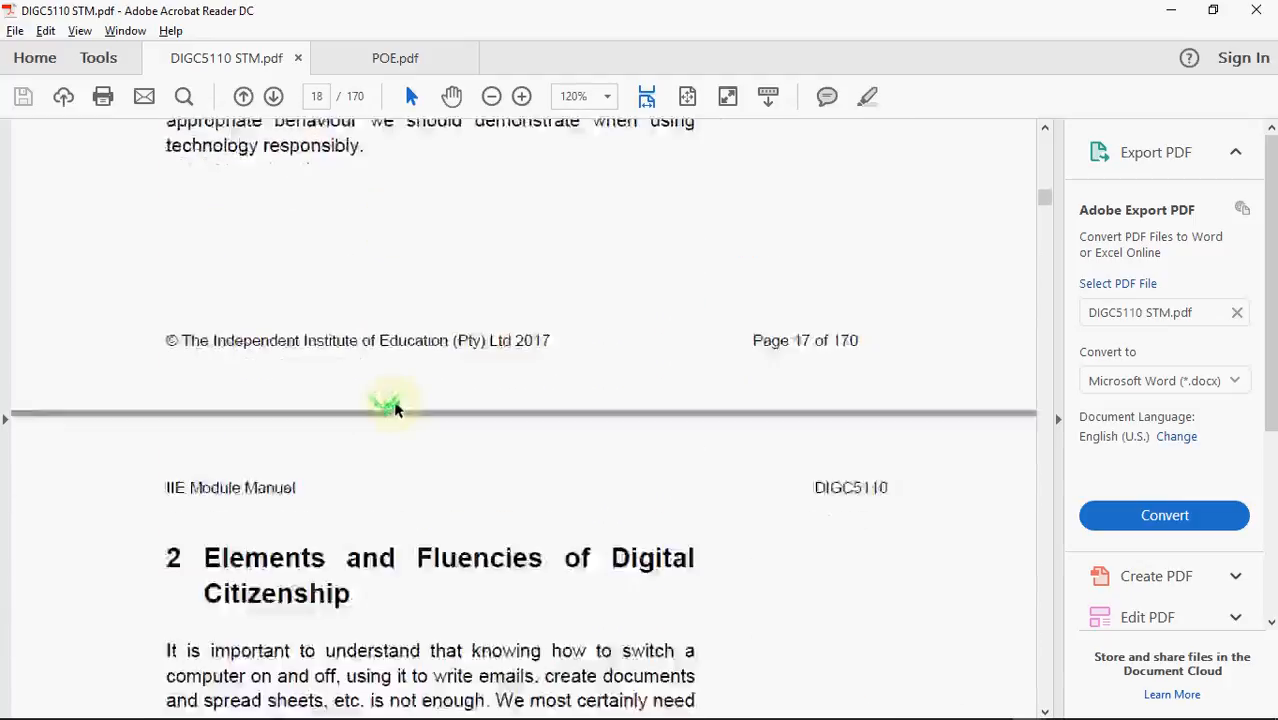
scroll(398, 402, "down", 5)
scroll(398, 402, "up", 8)
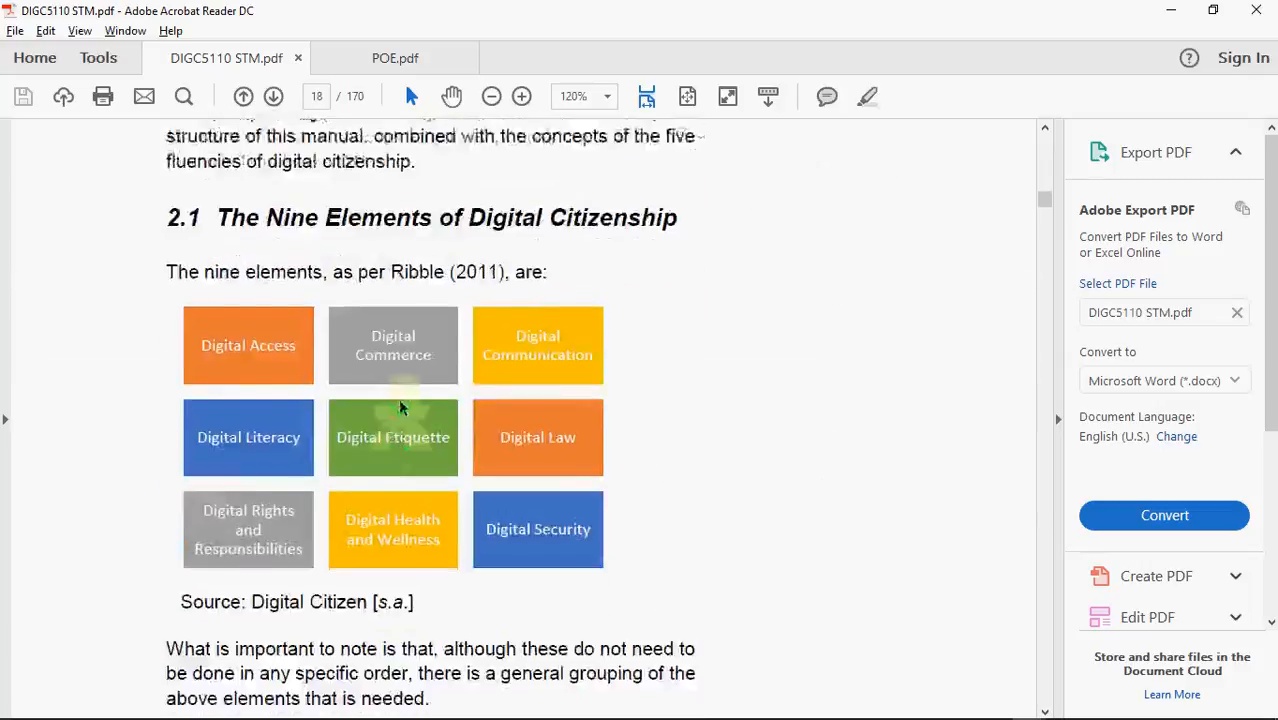
scroll(398, 398, "down", 5)
scroll(399, 396, "down", 5)
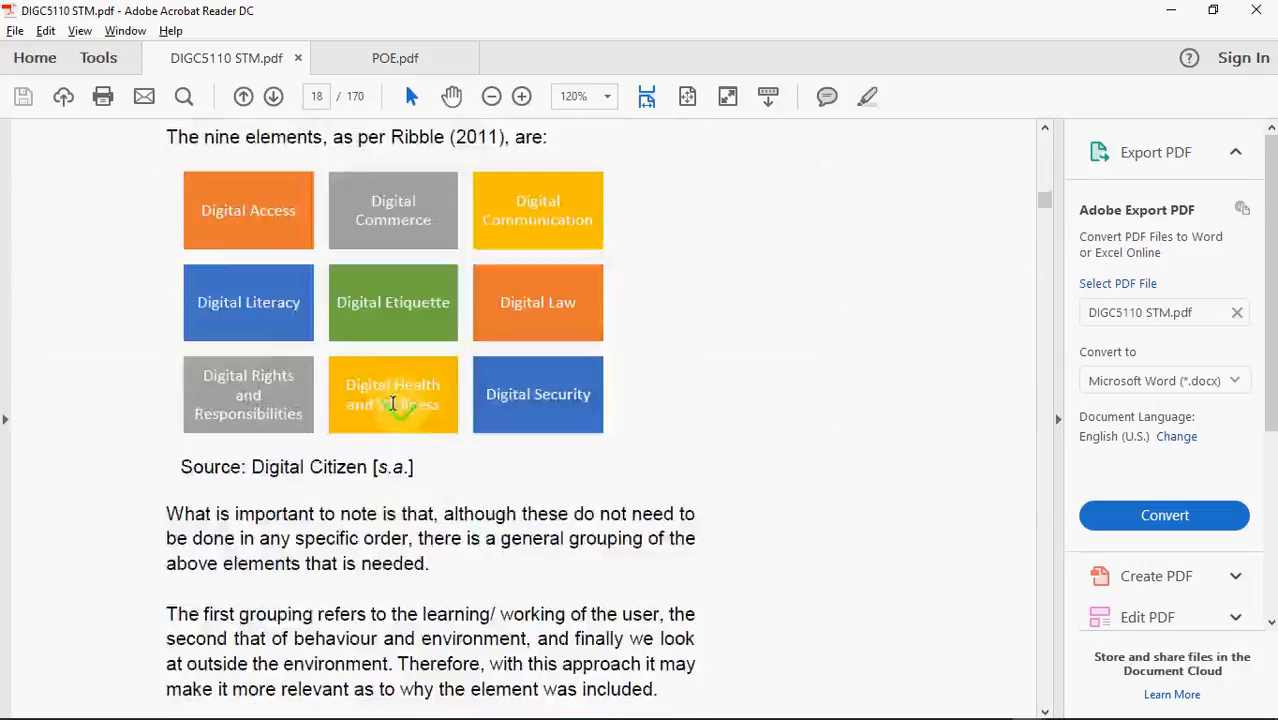
Switch to Assignment1_POE_References.docx in Word and copy the Digital Access paragraph under the POE Question 1 heading.
key("alt+Tab")
key("Tab")
key("Tab")
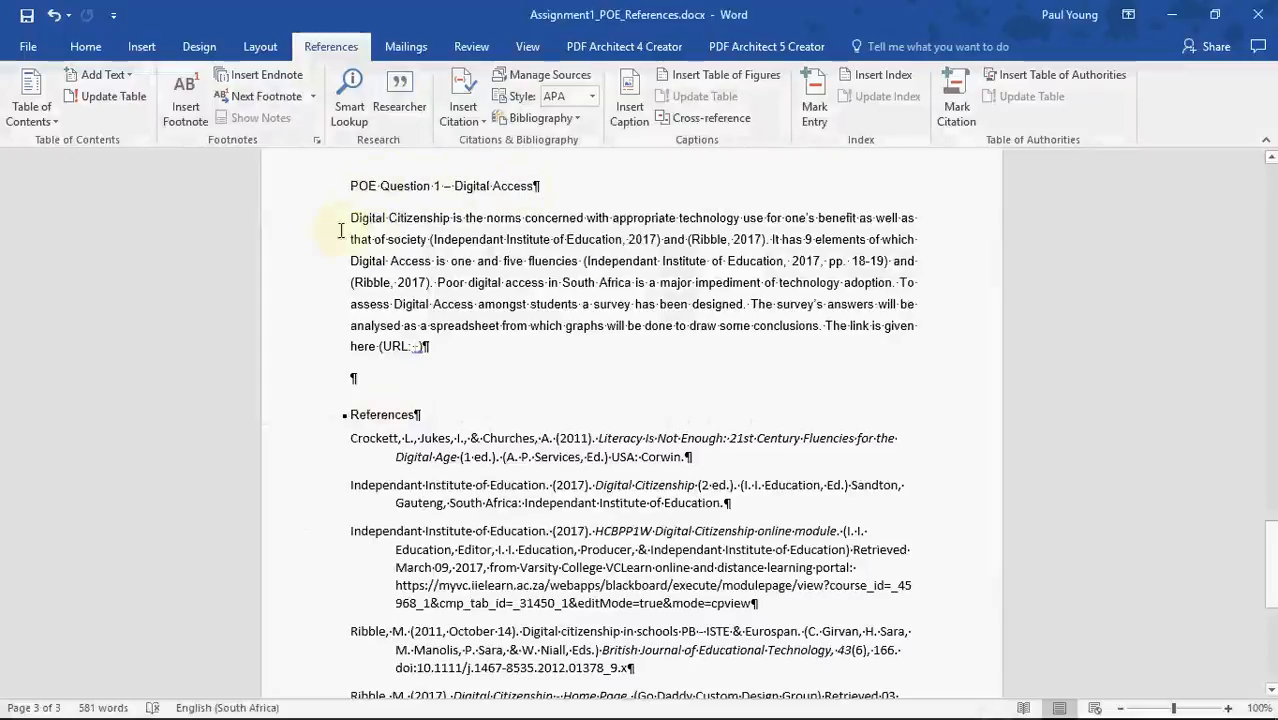
left_click(567, 238)
left_click(727, 240)
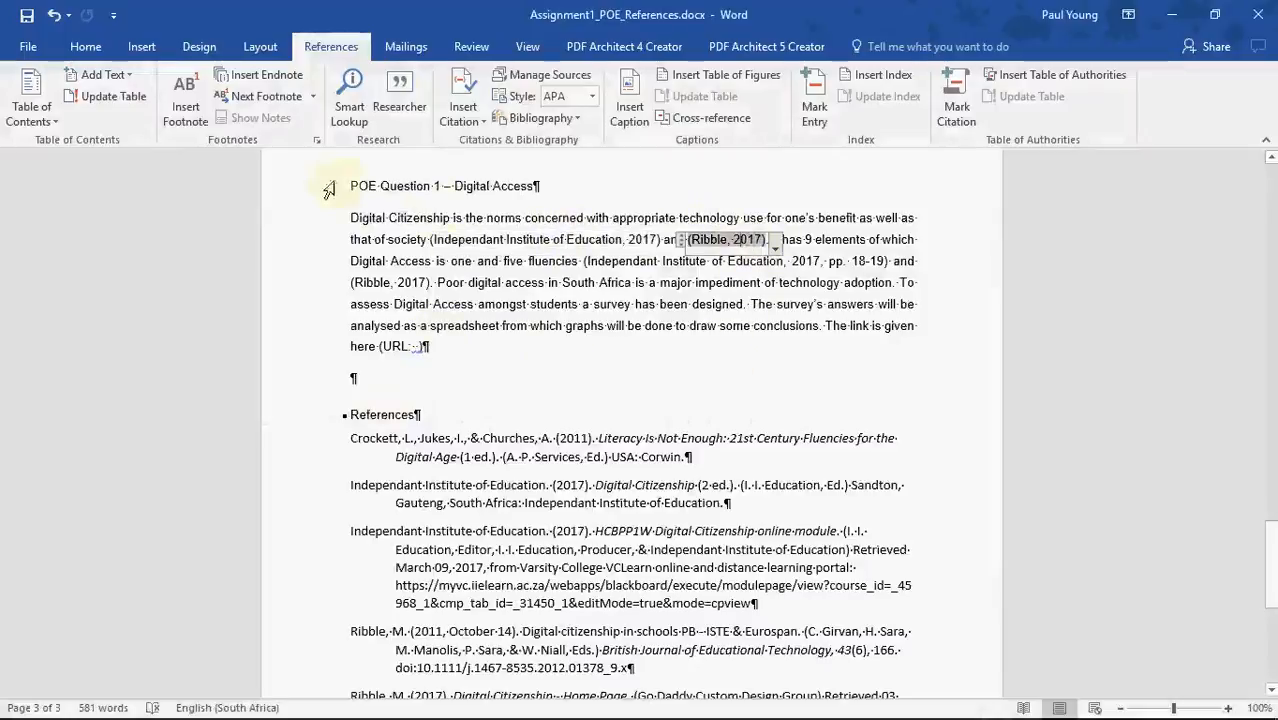
left_click_drag(347, 219, 443, 356)
key("ctrl+c")
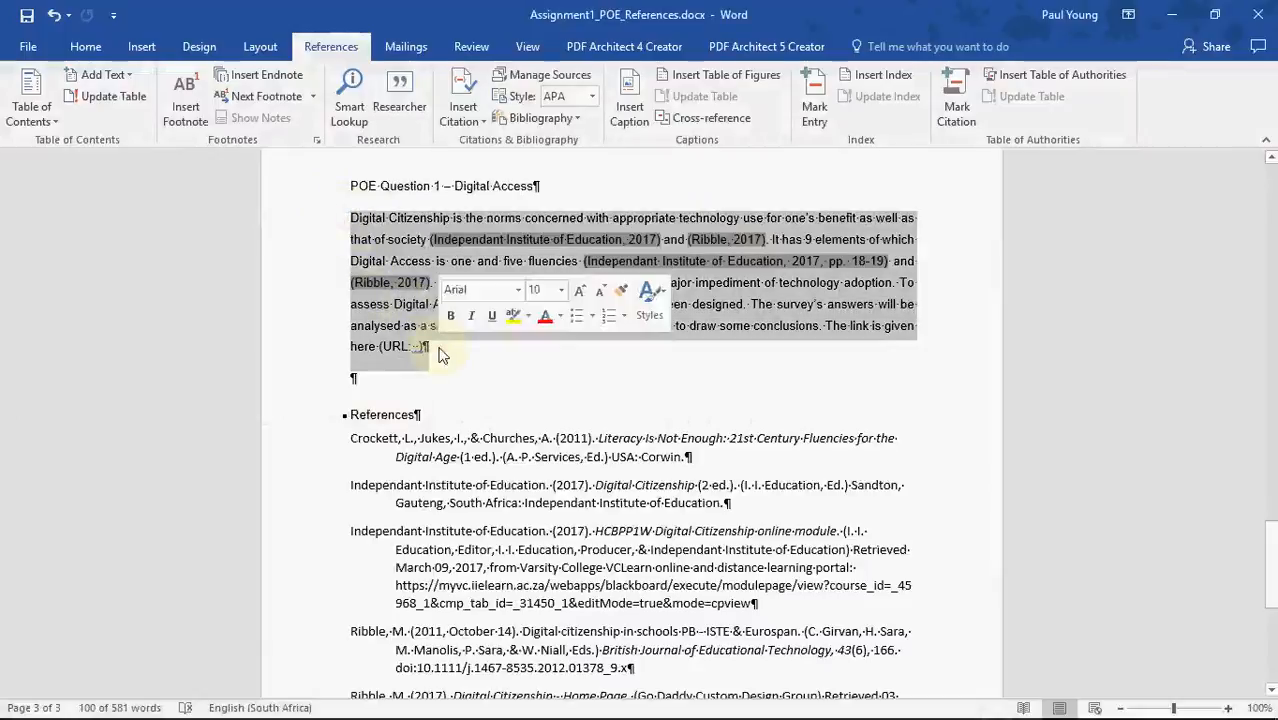
Switch to Blogger and paste the copied Digital Access paragraph into the body of the Q 1.0 page.
key("alt+Tab")
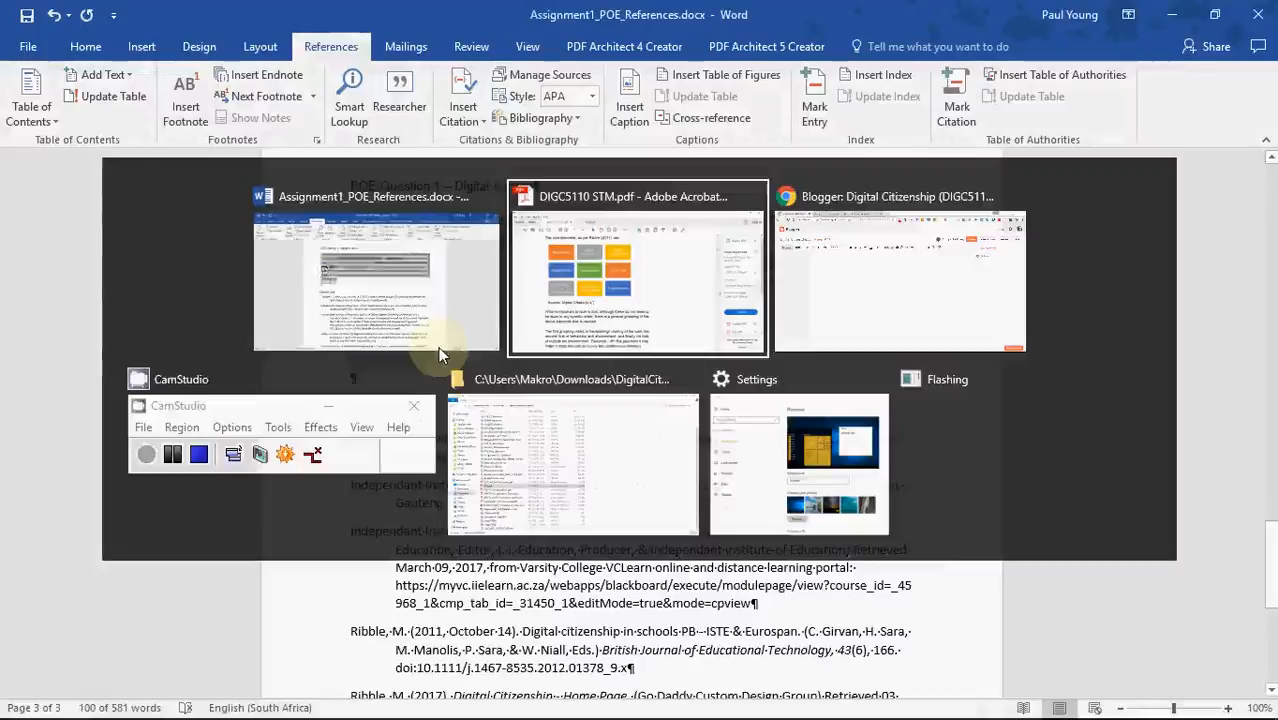
key("alt+Tab")
left_click(484, 307)
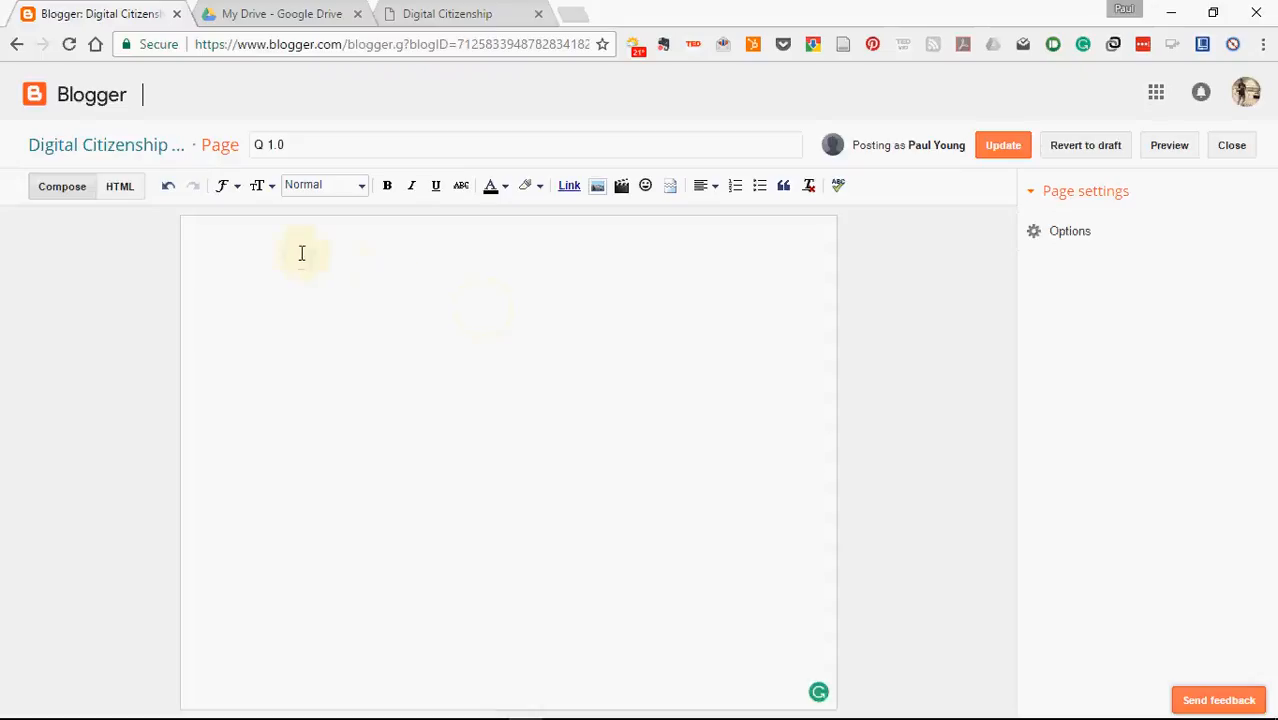
key("ctrl+v")
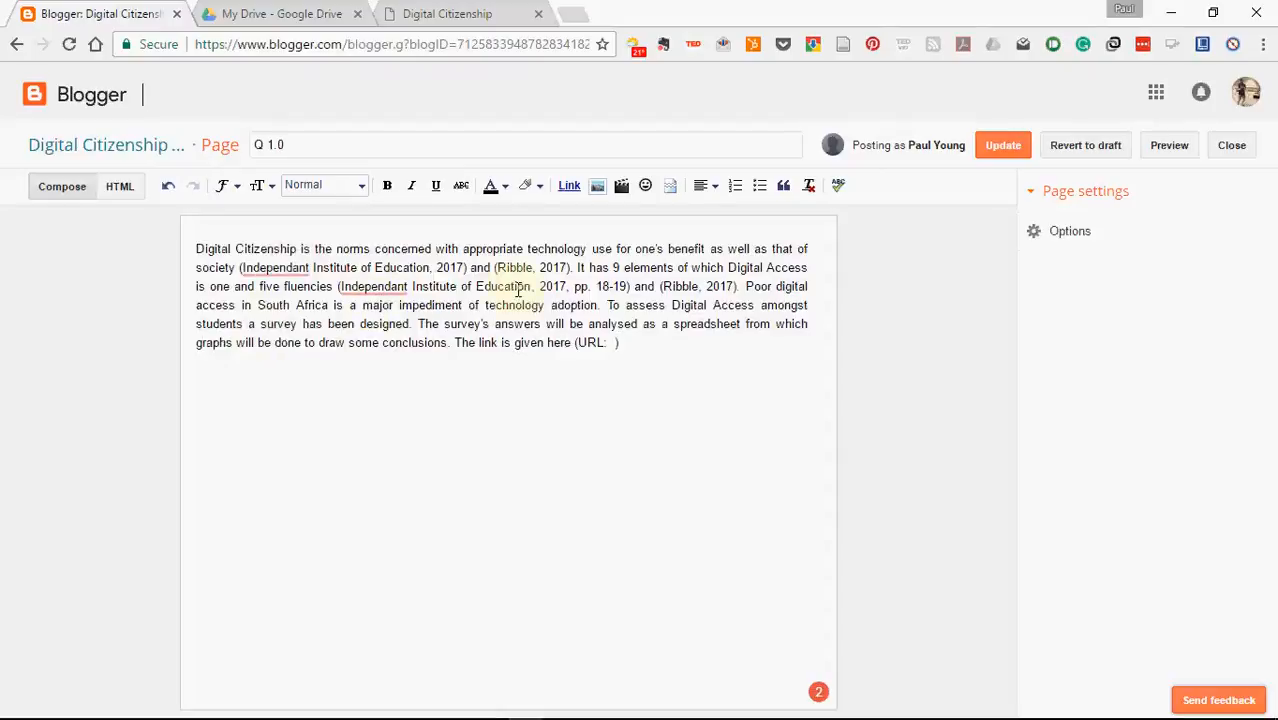
Correct both occurrences of "Independant" to "Independent" in the pasted paragraph and retype the end of the flagged word "of".
left_click(608, 342)
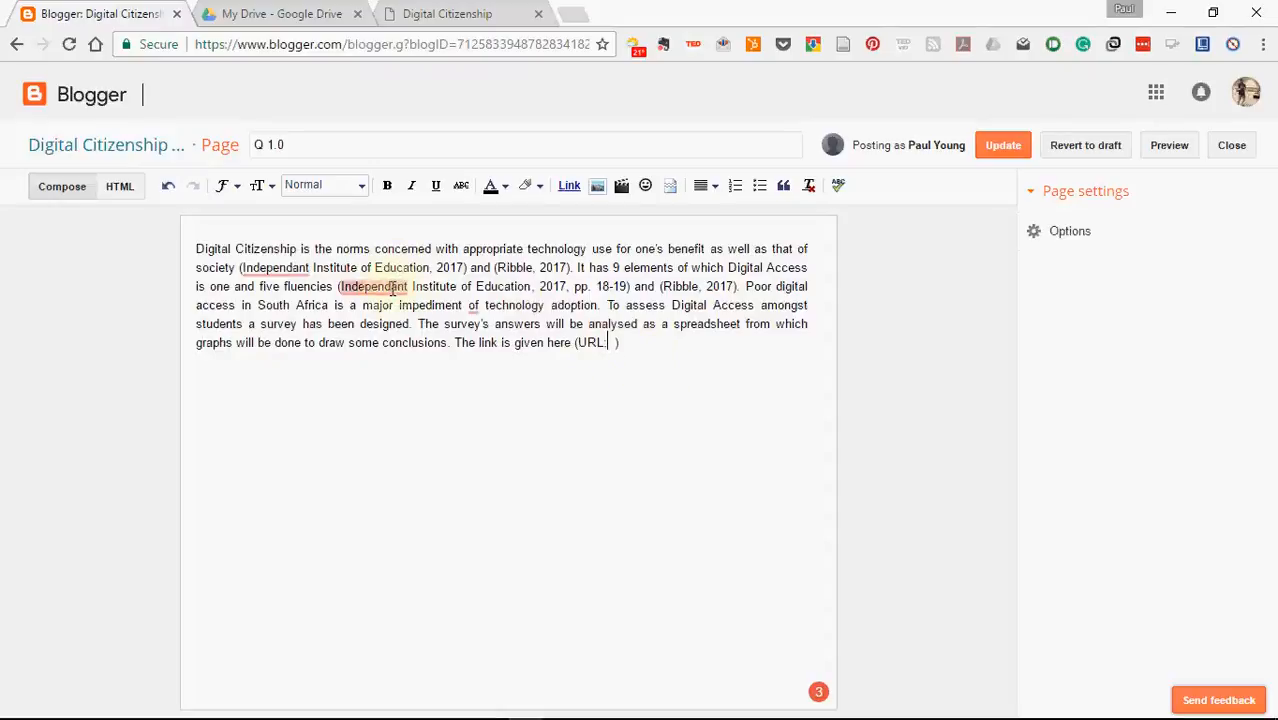
mouse_move(393, 290)
left_click(516, 338)
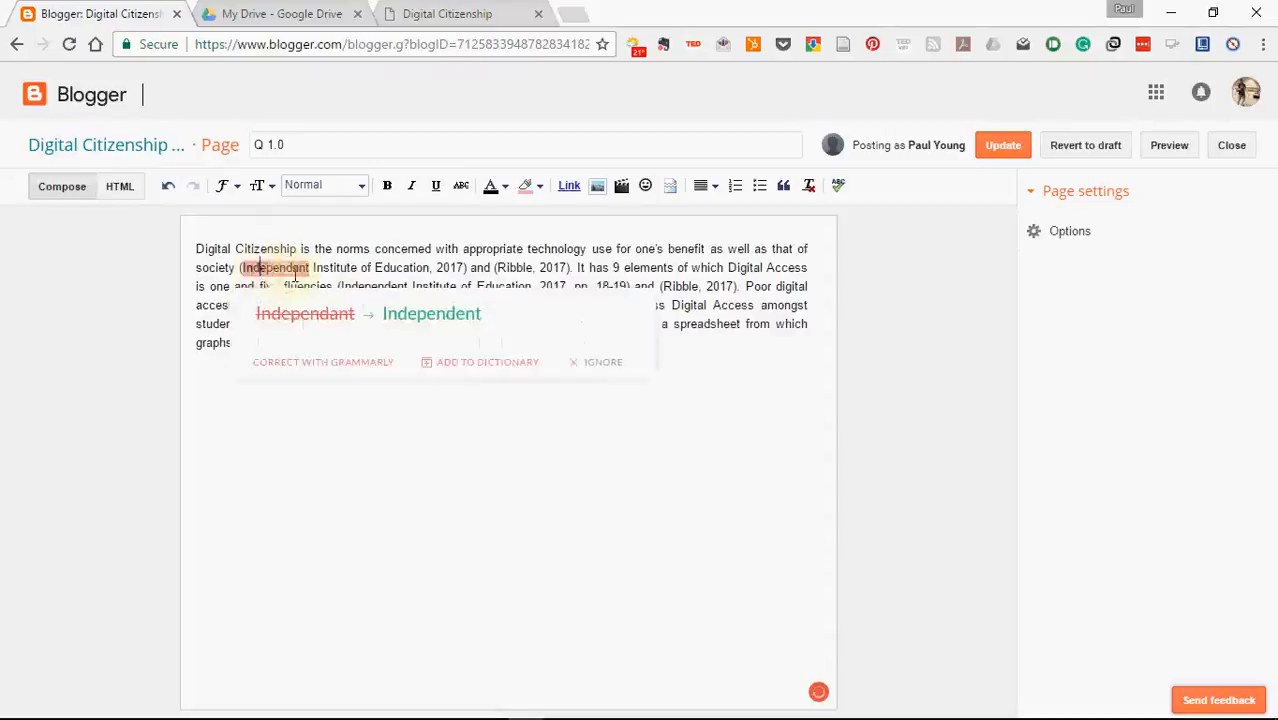
mouse_move(286, 270)
left_click(422, 315)
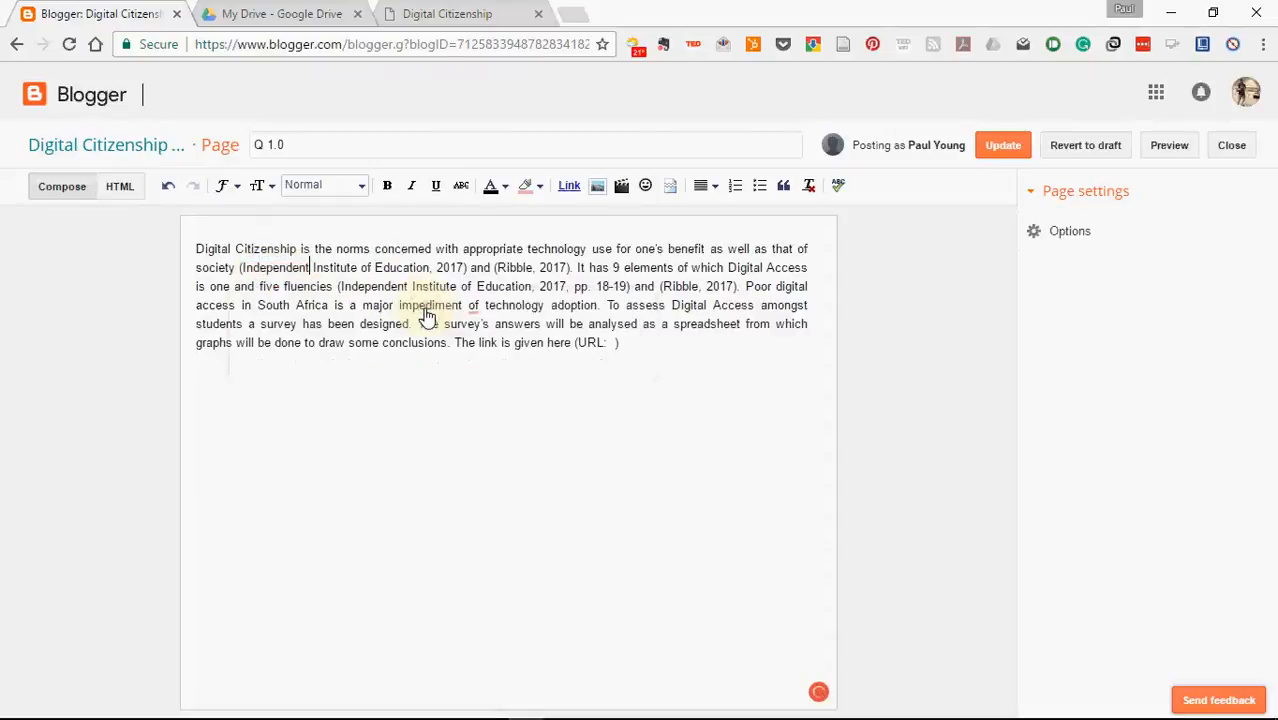
mouse_move(473, 305)
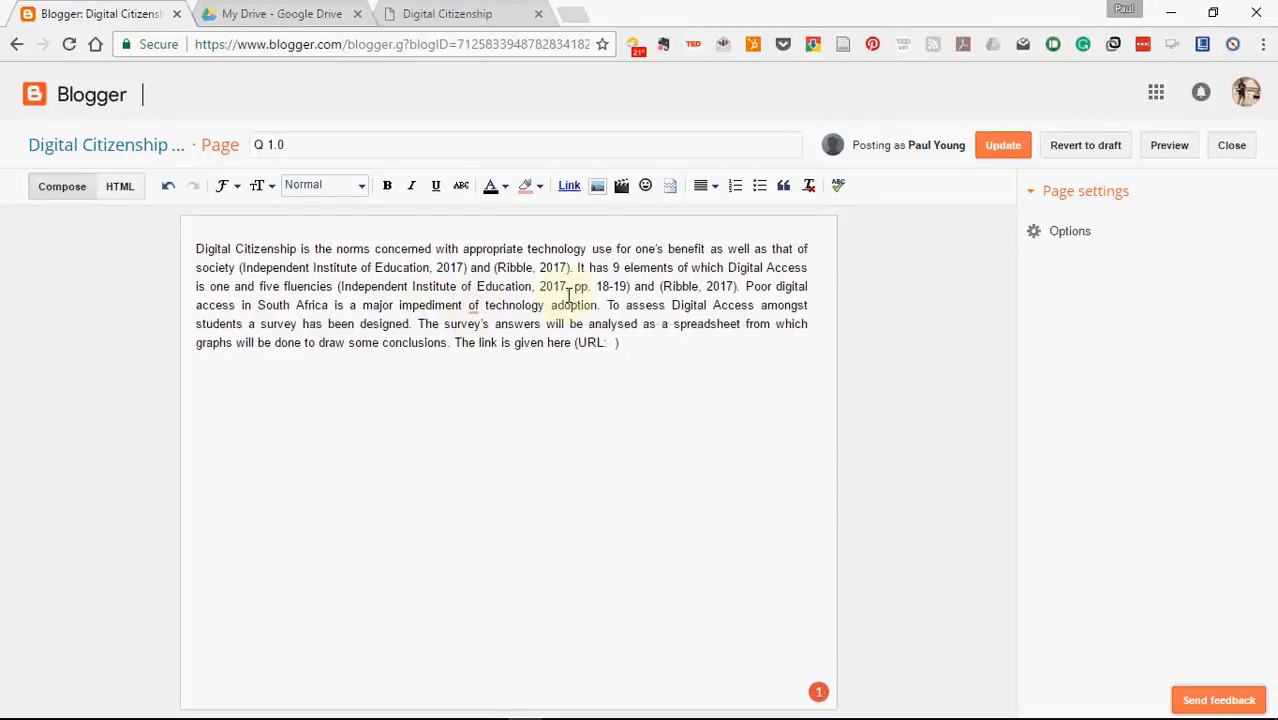
key("BackSpace")
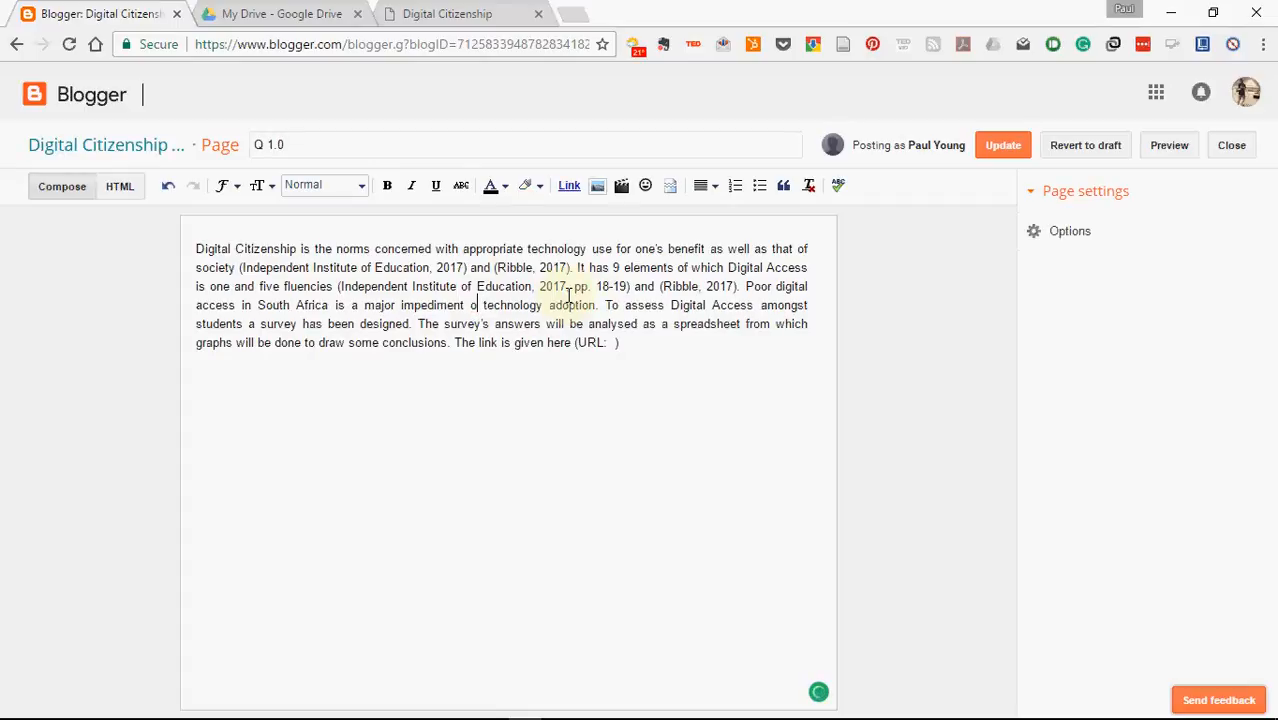
type("f")
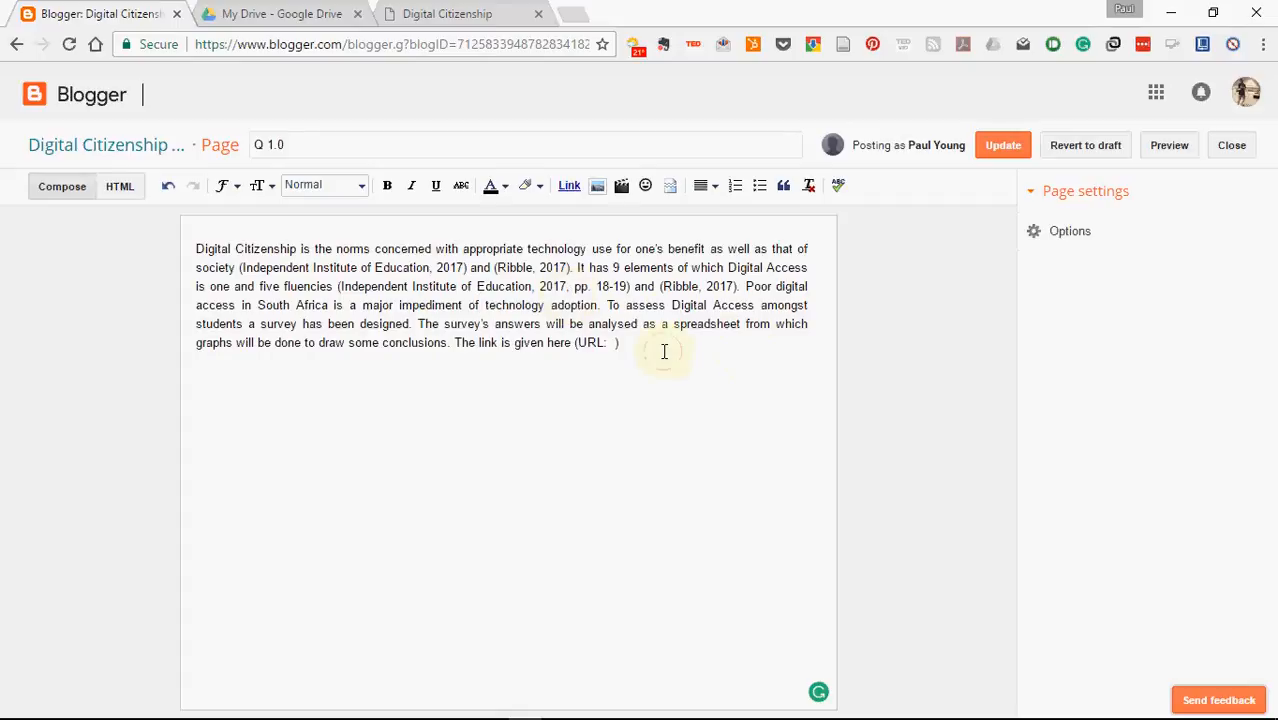
Switch to Word and copy the Independant Institute of Education (2017) Digital Citizenship (2 ed.) entry from the references list.
key("alt+Tab")
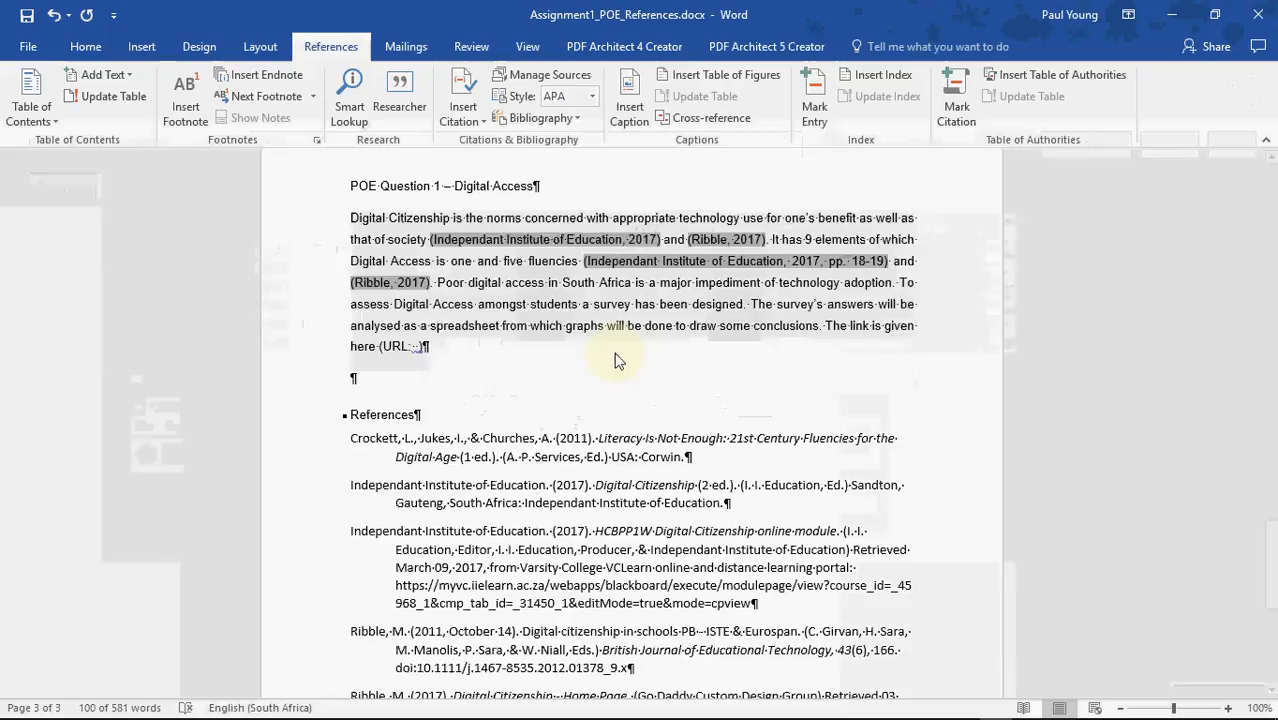
scroll(549, 418, "down", 1)
scroll(549, 418, "down", 1)
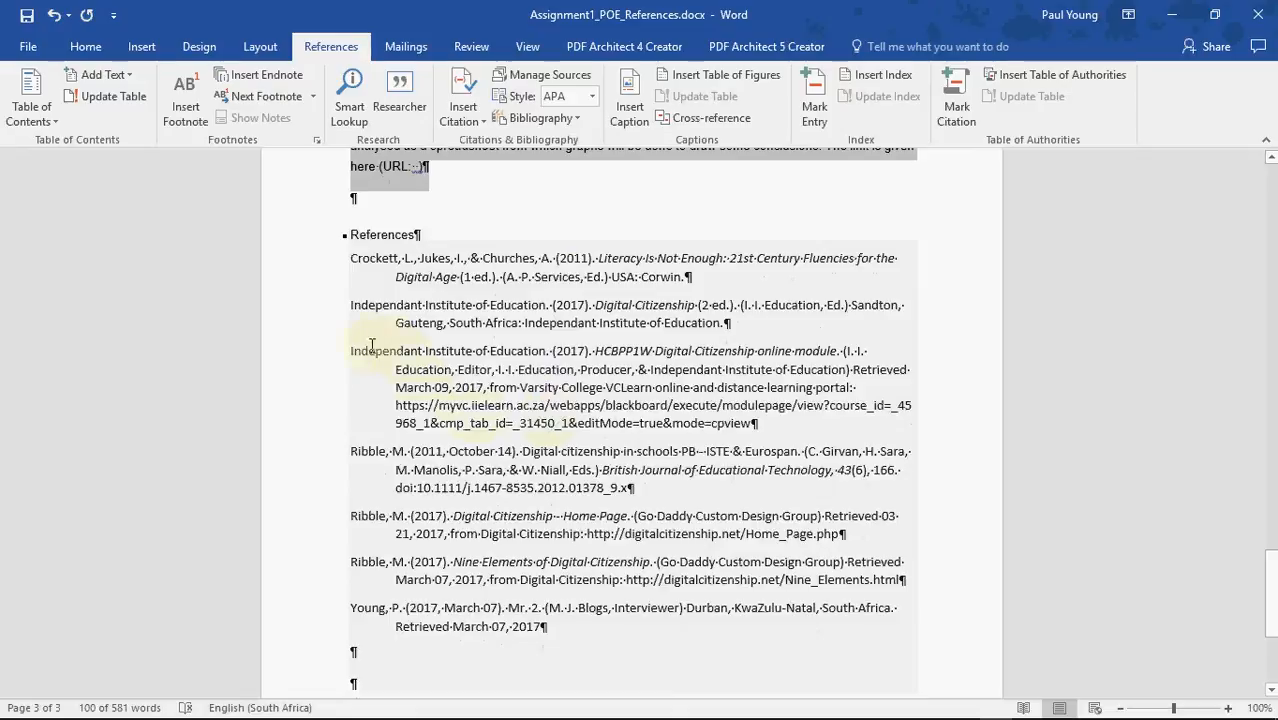
left_click_drag(349, 351, 760, 423)
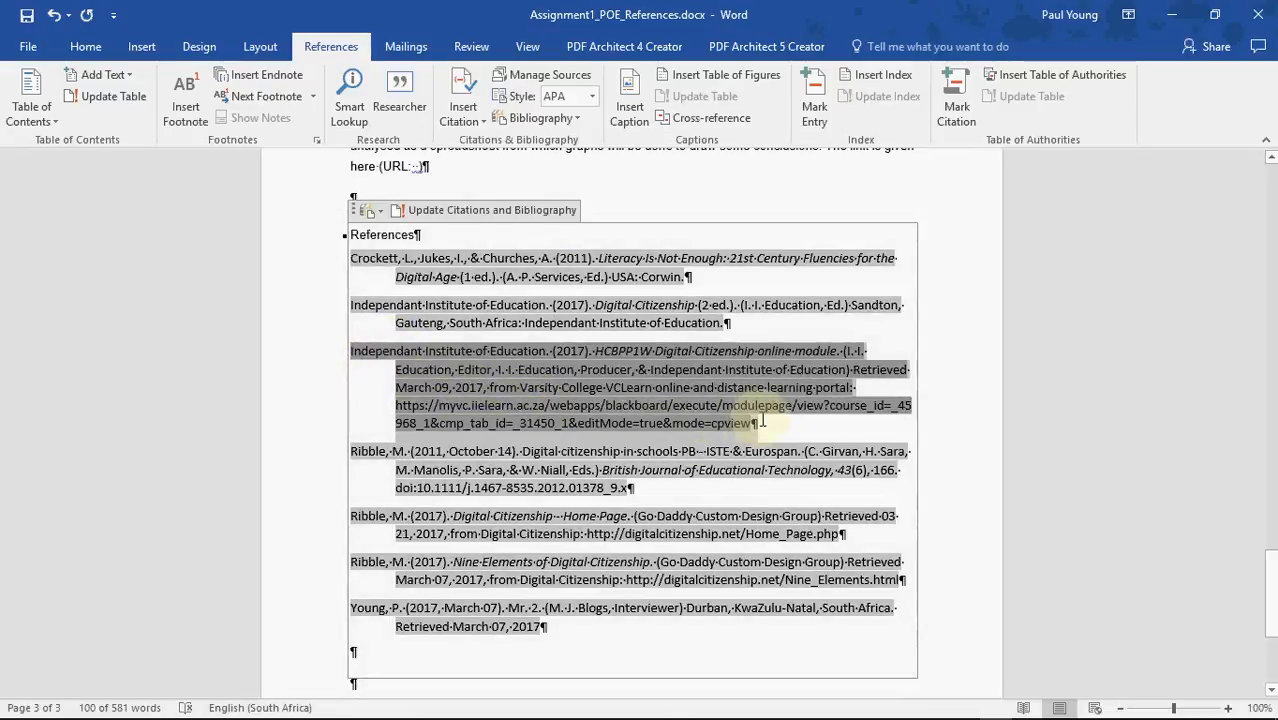
left_click(430, 304)
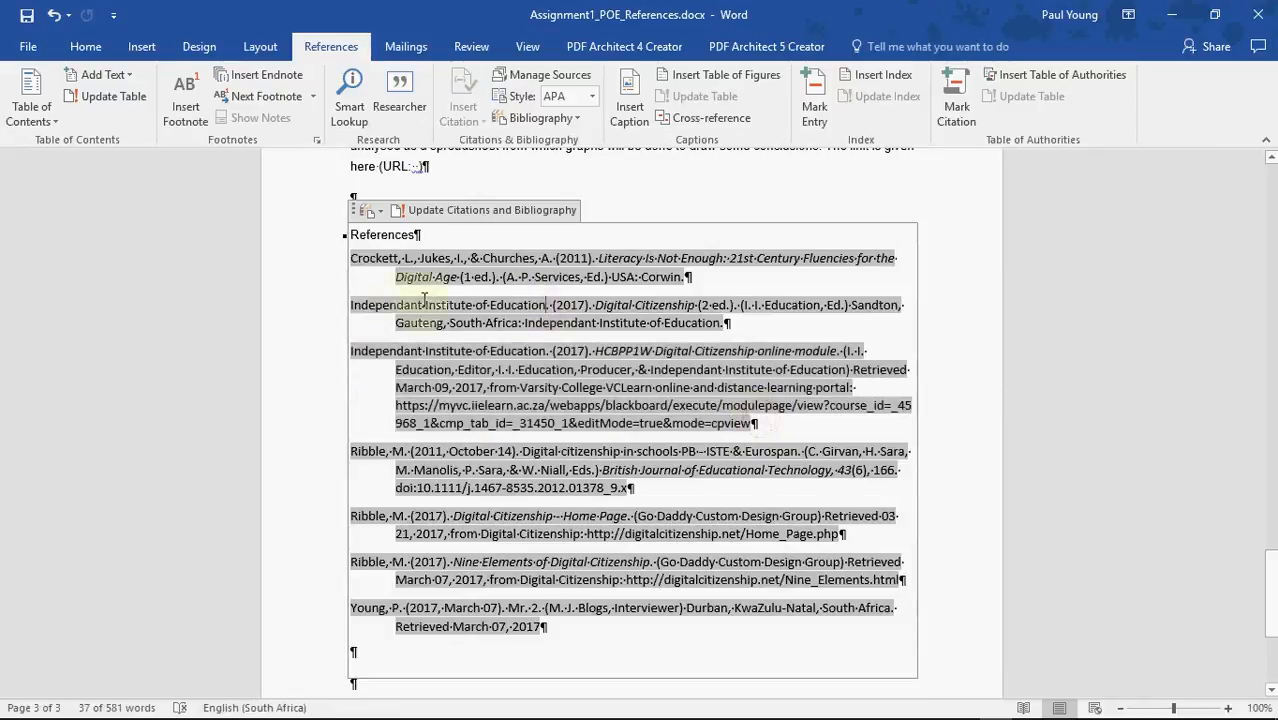
left_click_drag(349, 305, 724, 330)
key("ctrl+c")
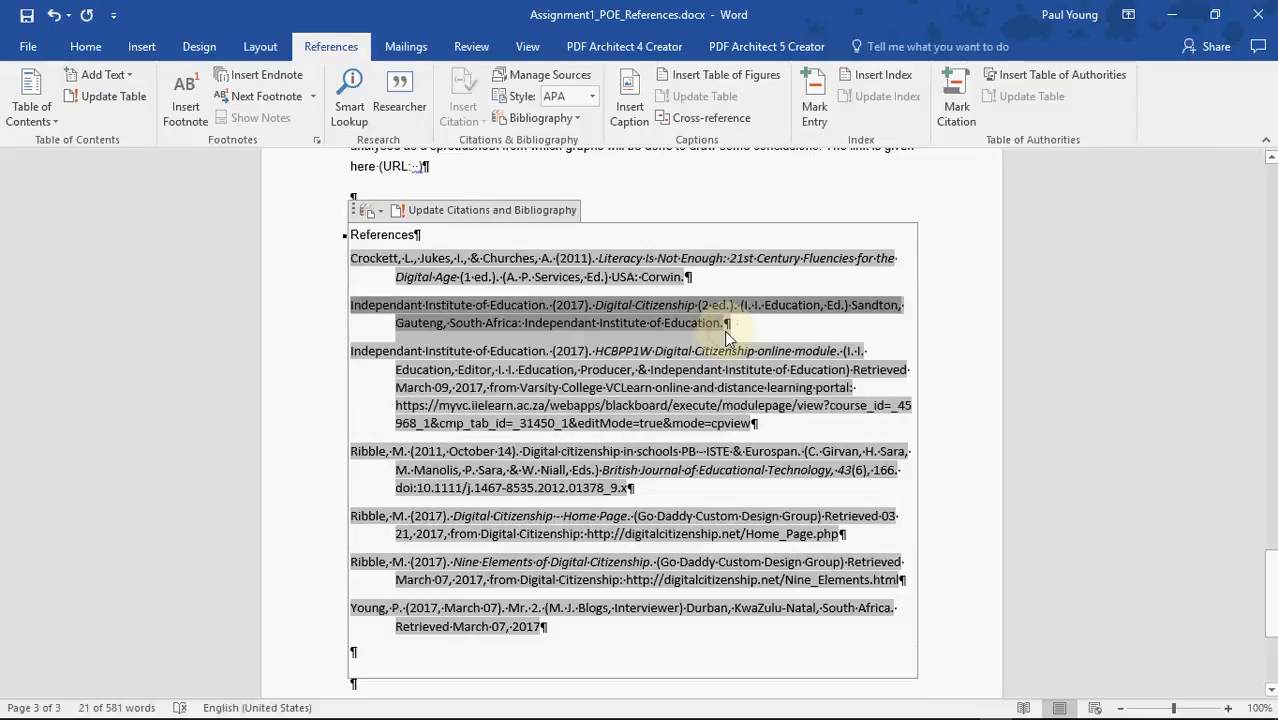
In the Blogger page, add a "References:" heading well below the paragraph and paste the copied reference beneath it, followed by a new line.
key("alt+Tab")
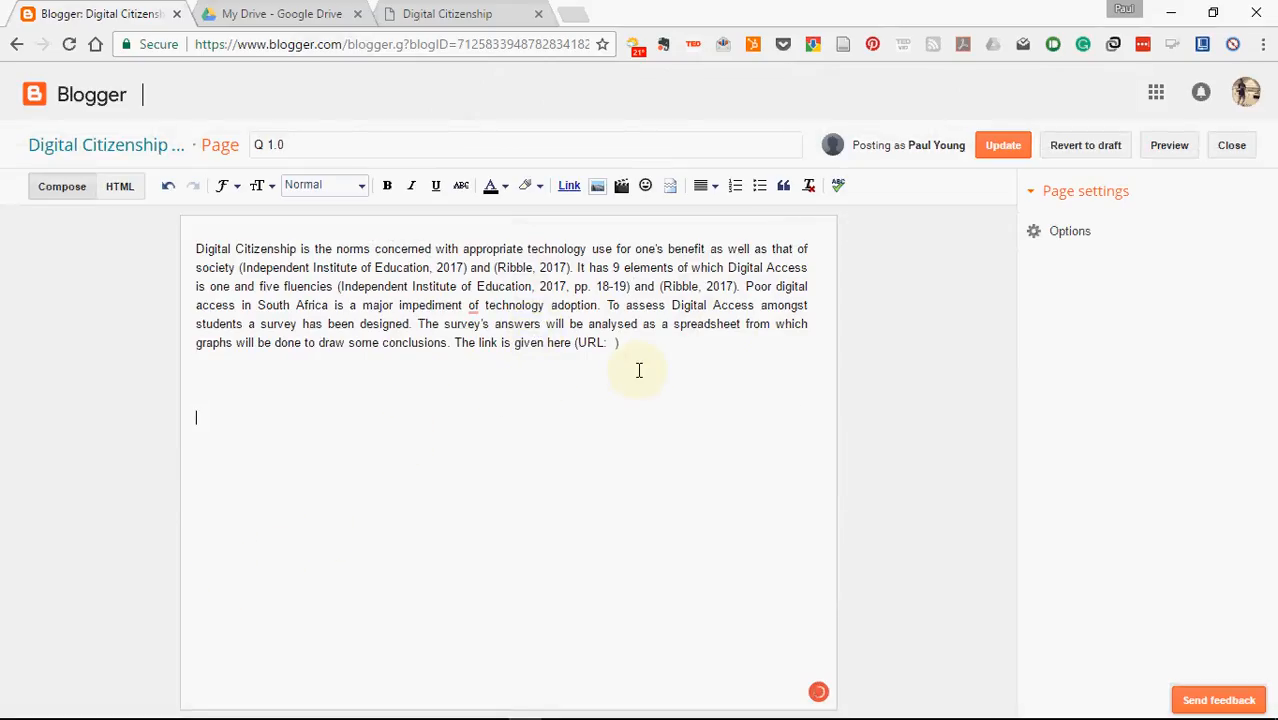
key("Return")
key("Return")
key("Return")
key("Return")
key("Return")
key("Return")
key("Return")
key("Return")
key("Return")
key("Return")
key("Return")
key("Return")
key("Return")
key("Return")
key("Return")
key("Return")
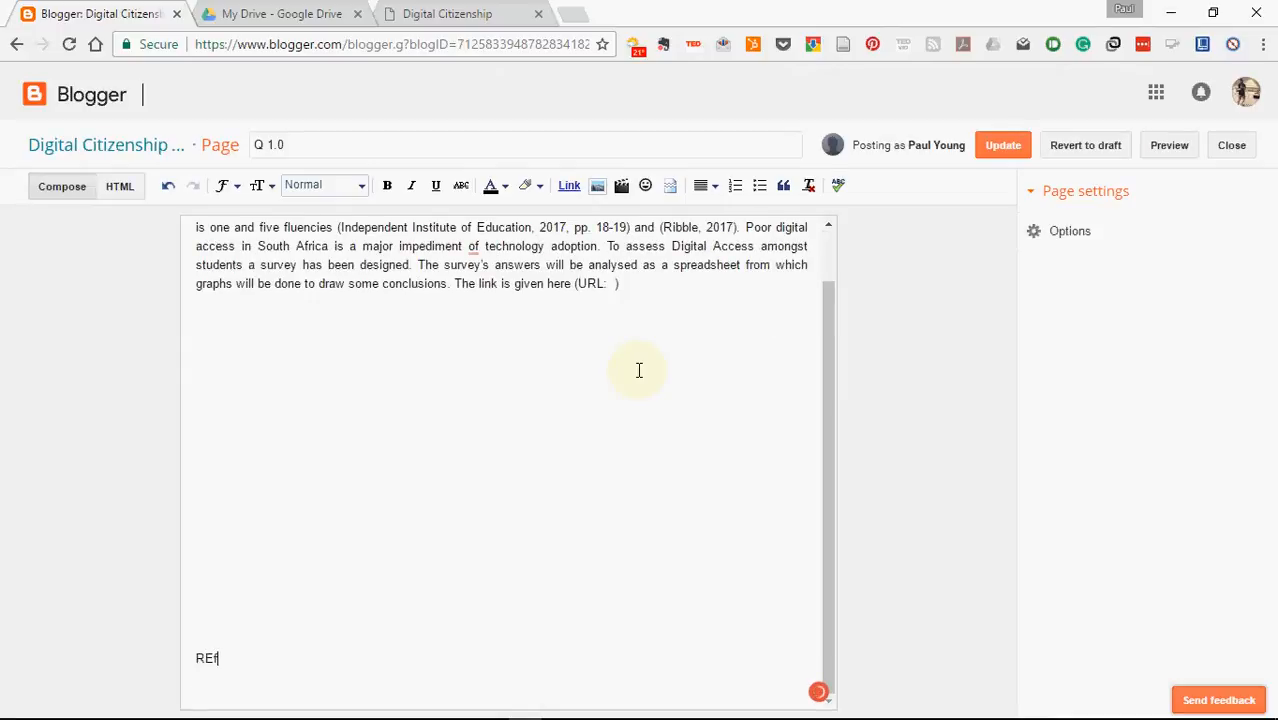
key("BackSpace")
key("BackSpace")
key("BackSpace")
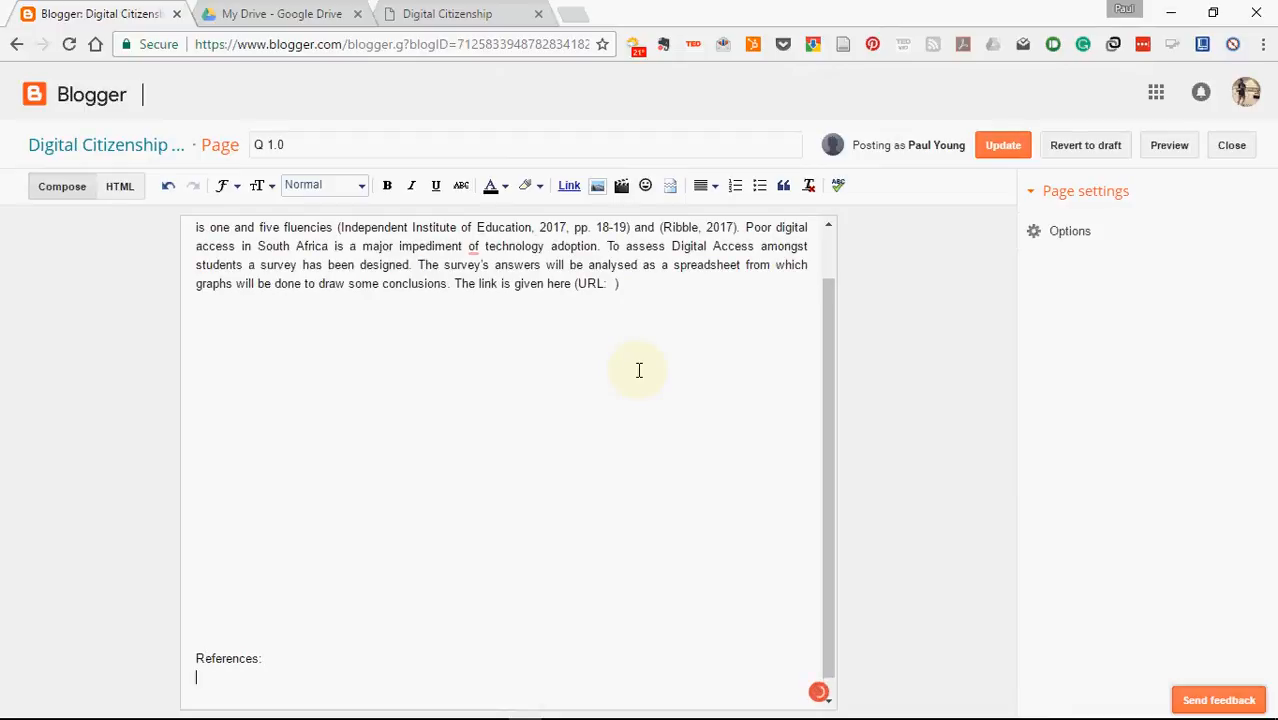
key("ctrl+v")
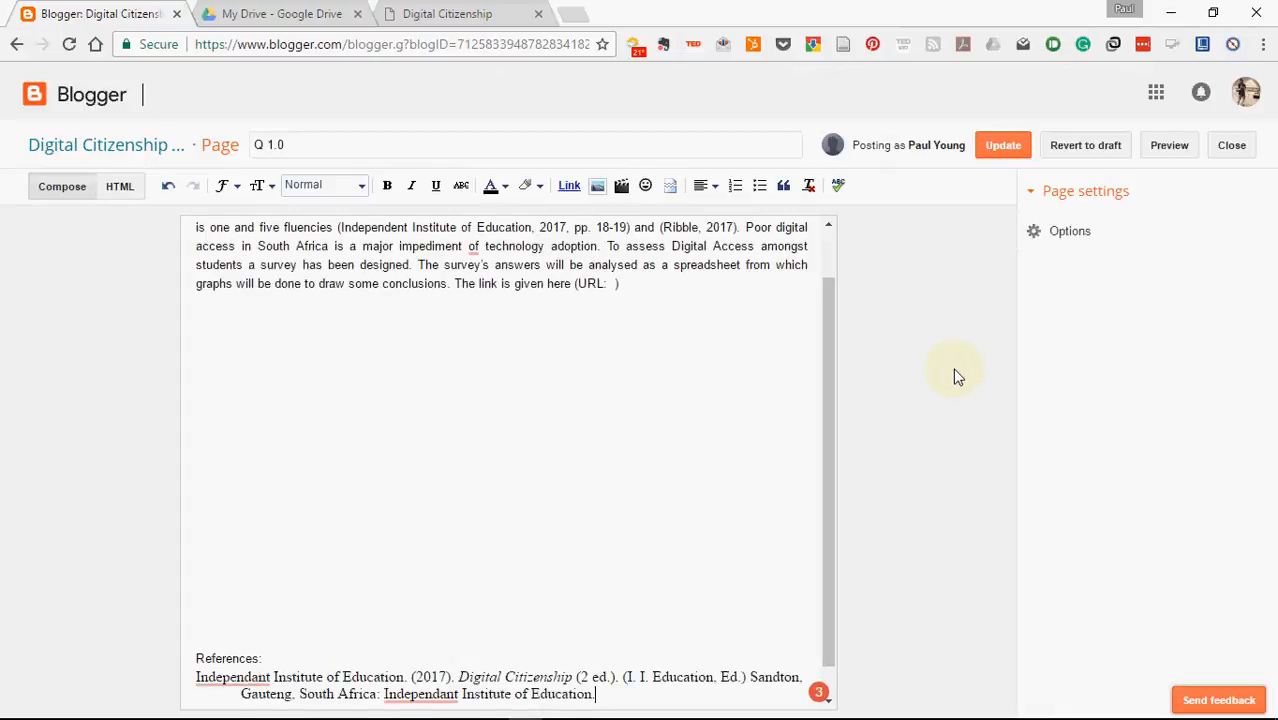
key("Return")
Copy the adjacent 2017 entries "Digital Citizenship - Home Page" and "Nine Elements of Digital Citizenship" from Word and paste them below the first Blogger reference.
key("alt+Tab")
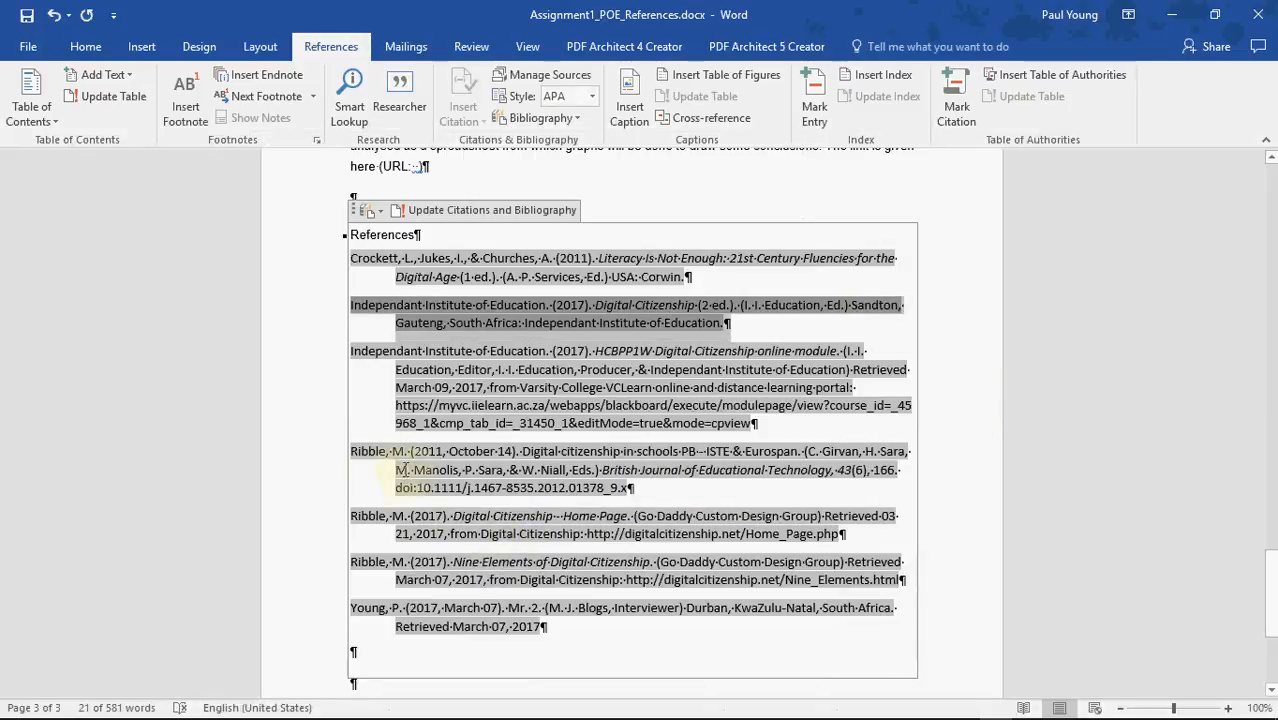
left_click_drag(352, 521, 918, 596)
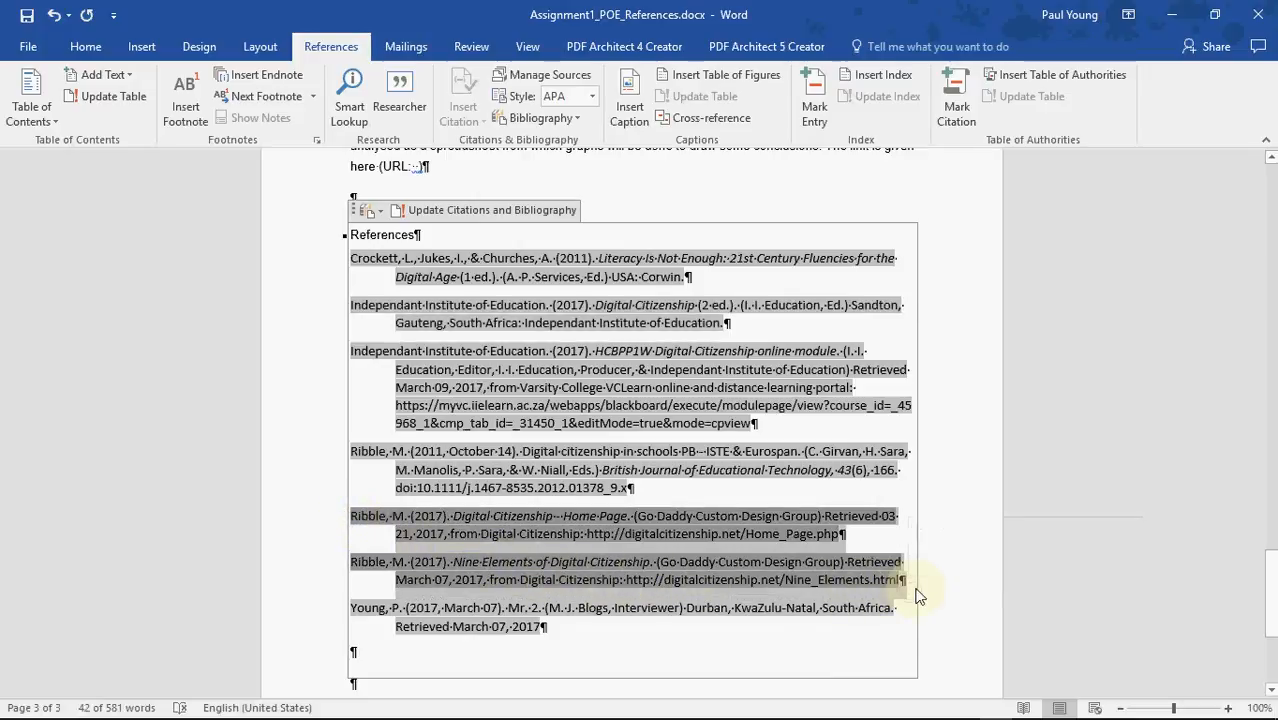
key("alt+Tab")
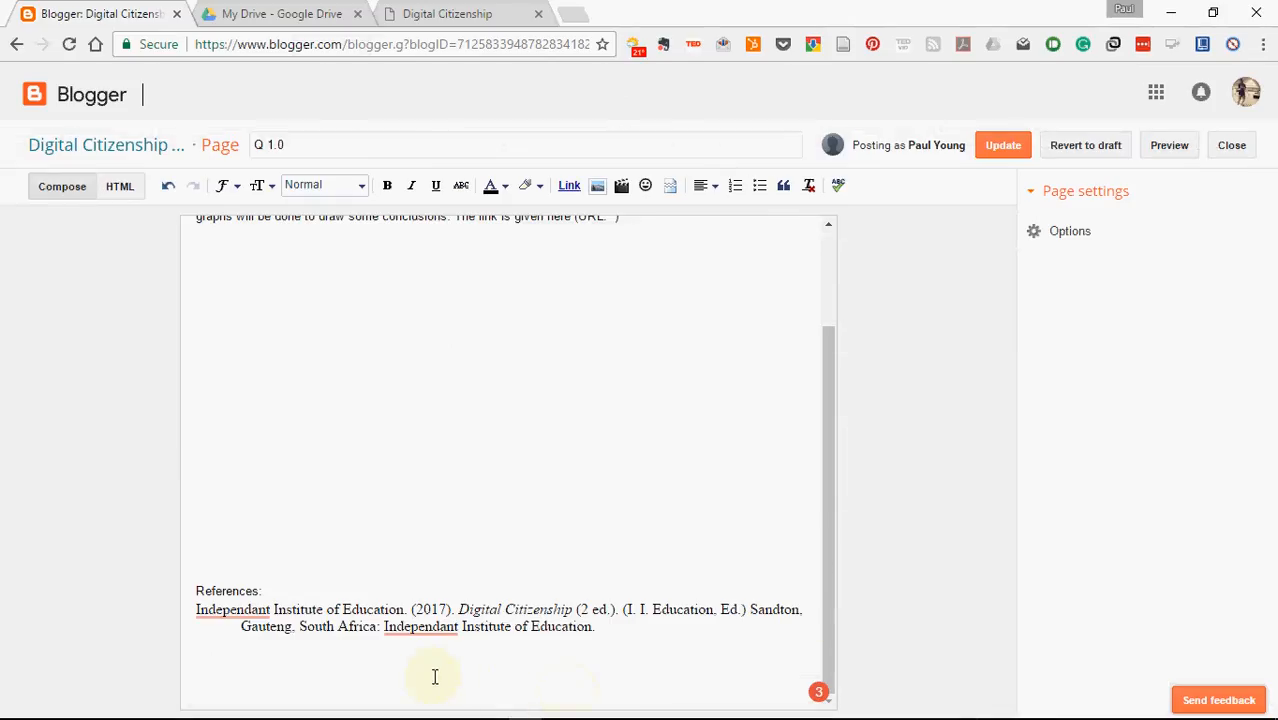
type("Ribble, M. (2017). Digital Citizenship - Home Page. (Go Daddy Custom Design Group) Retrieved 03 21, 2017, from Digital Citizenship: http://digitalcitizenship.net/Home_Page.php Ribble, M. (2017). Nine Elements of Digital Citizenship. (Go Daddy Custom Design Group) Retrieved March 07, 2017, from Digital Citizenship: http://digitalcitizenship.net/Nine_Elements.html")
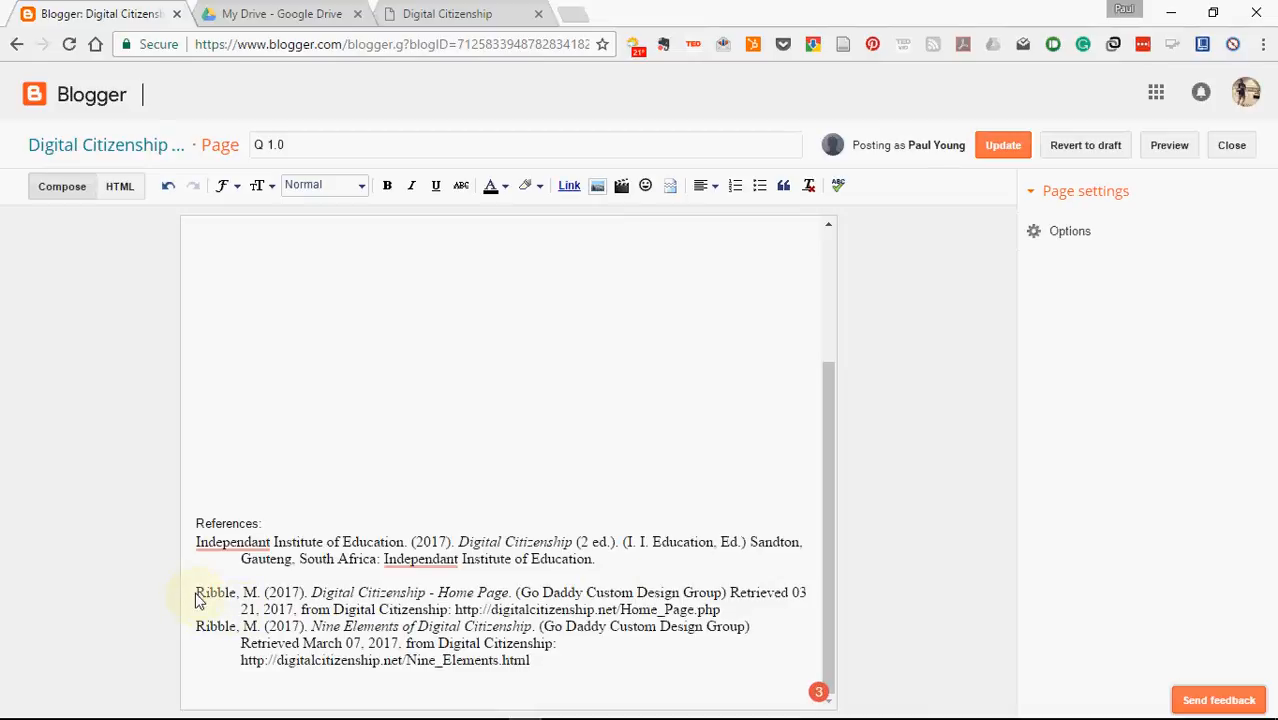
Separate the two pasted 2017 references with a blank line and add another blank line beneath the "References:" heading.
key("BackSpace")
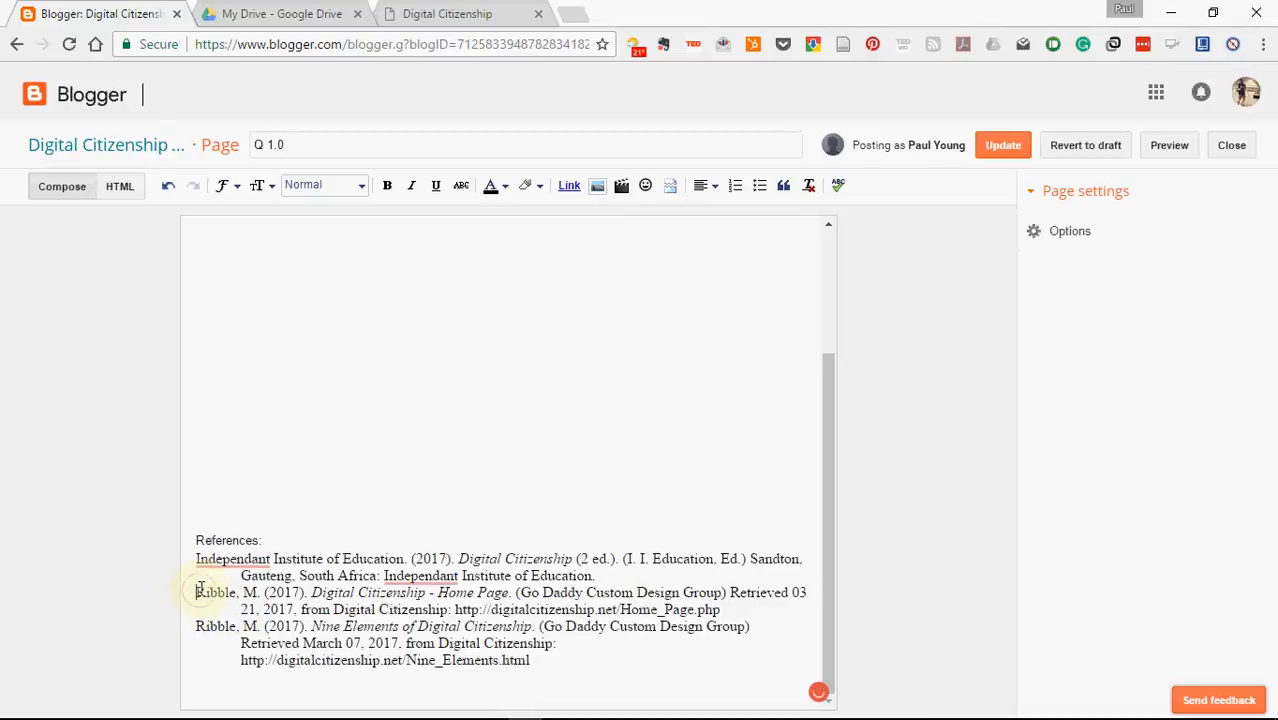
key("Return")
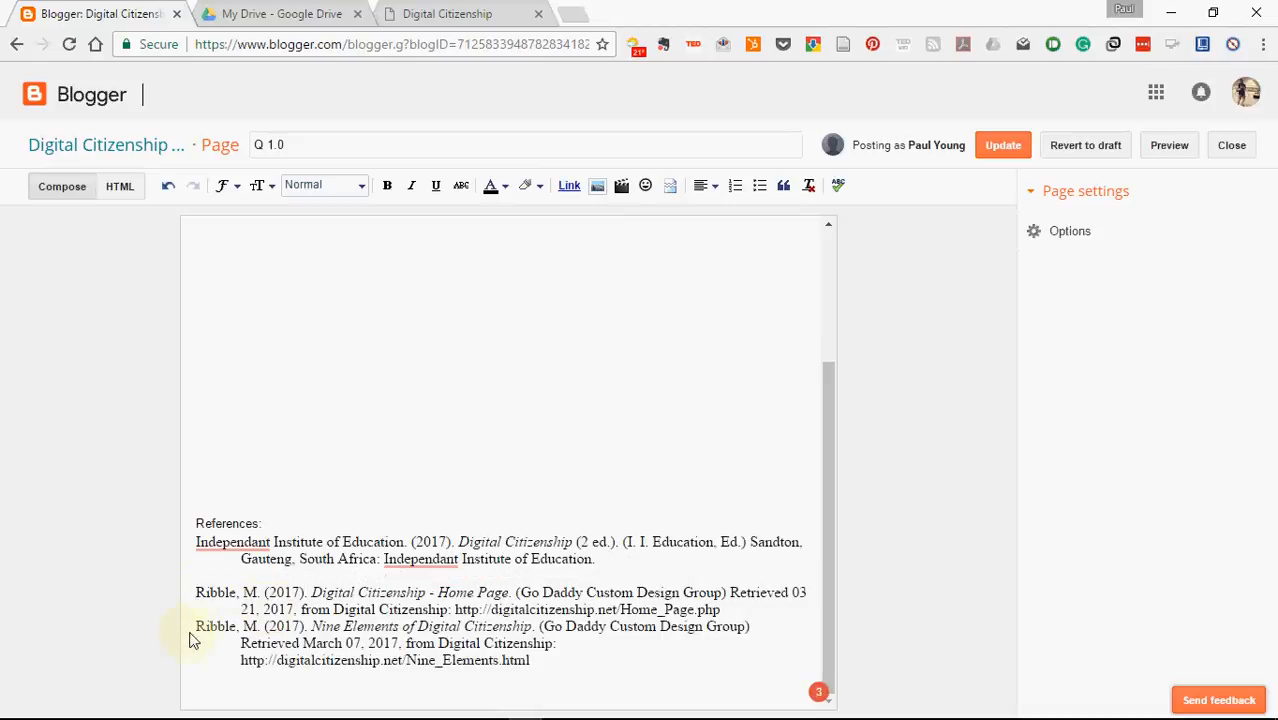
key("Return")
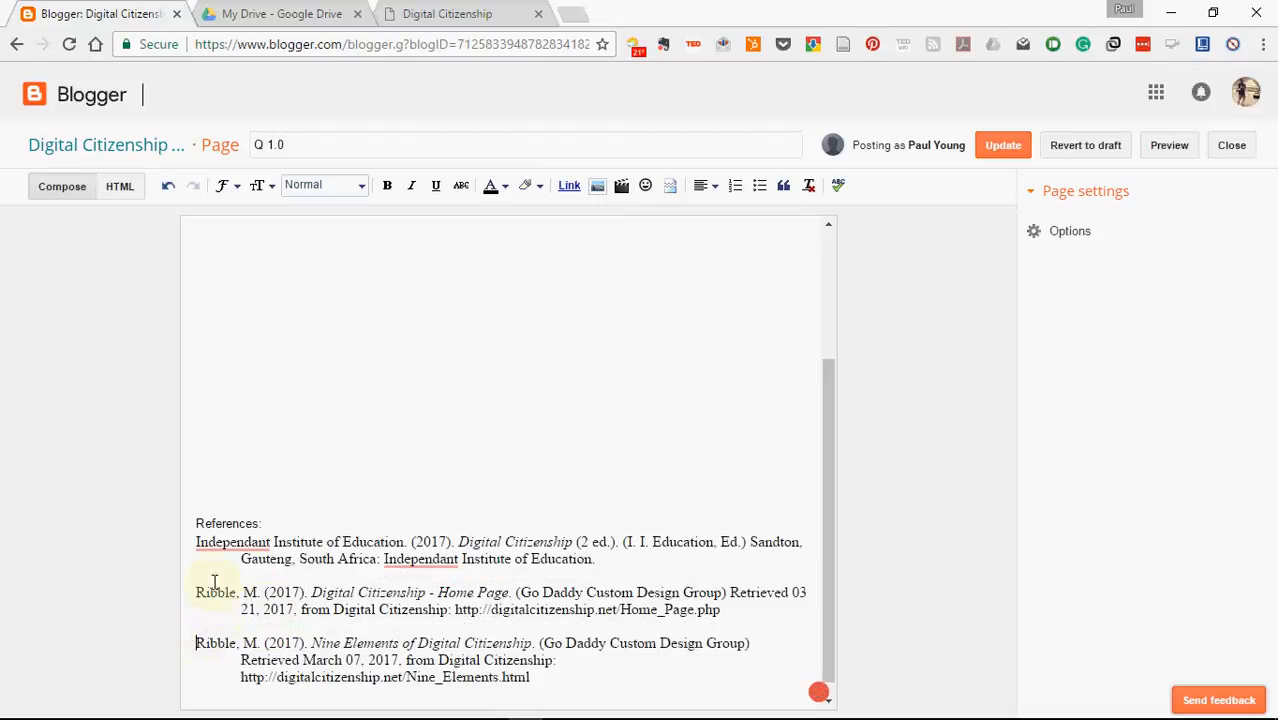
left_click(198, 545)
key("Return")
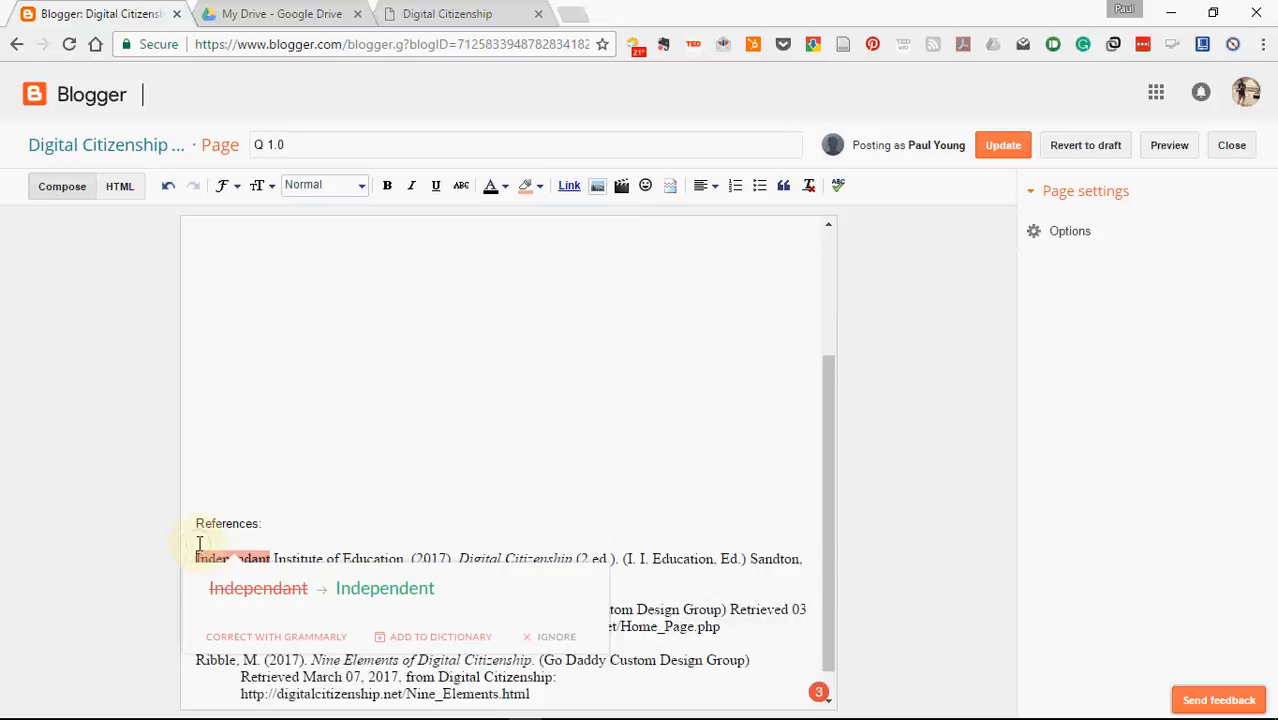
Correct both occurrences of "Independant" to "Independent" in the first reference using the suggested spelling.
left_click(368, 592)
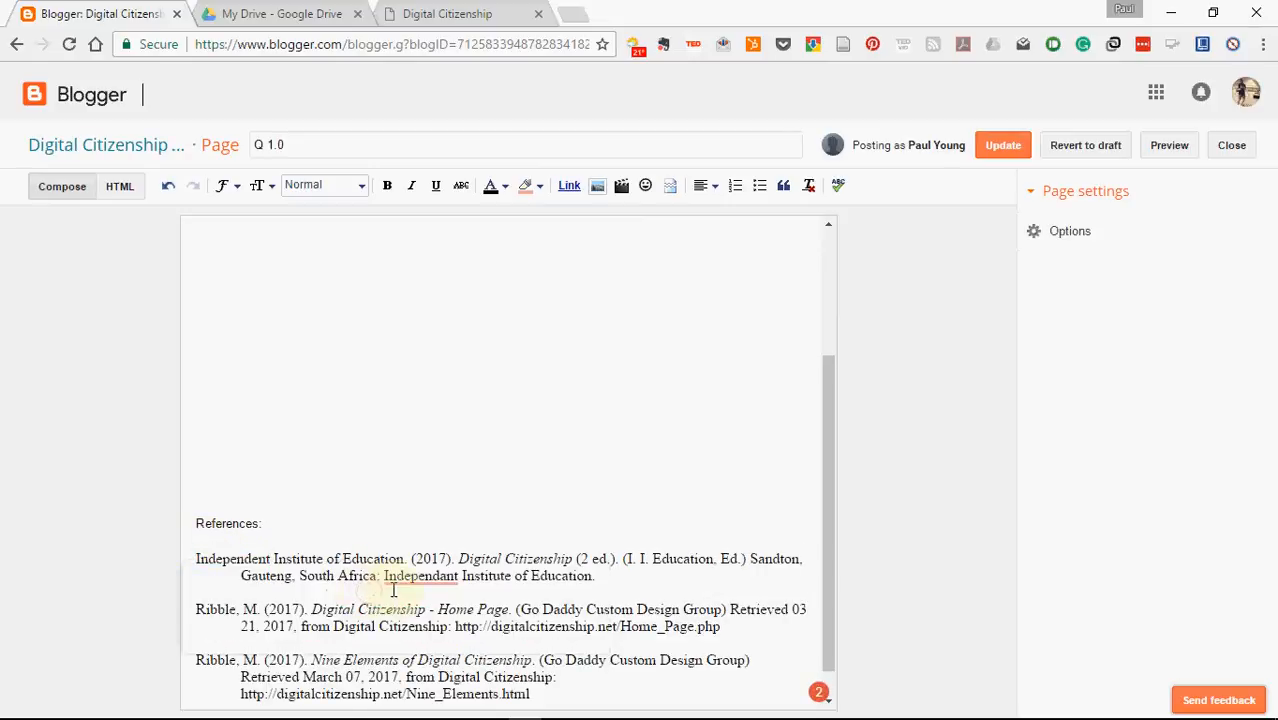
scroll(419, 585, "up", 2)
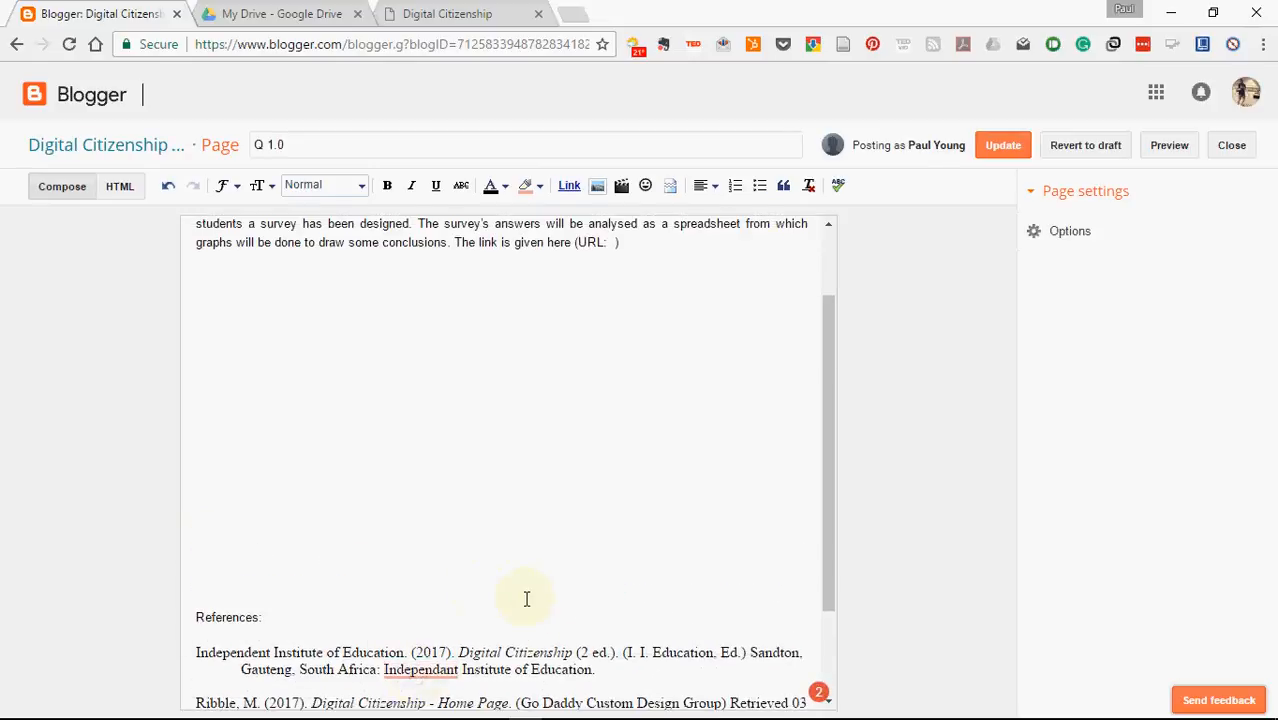
mouse_move(468, 670)
left_click(567, 590)
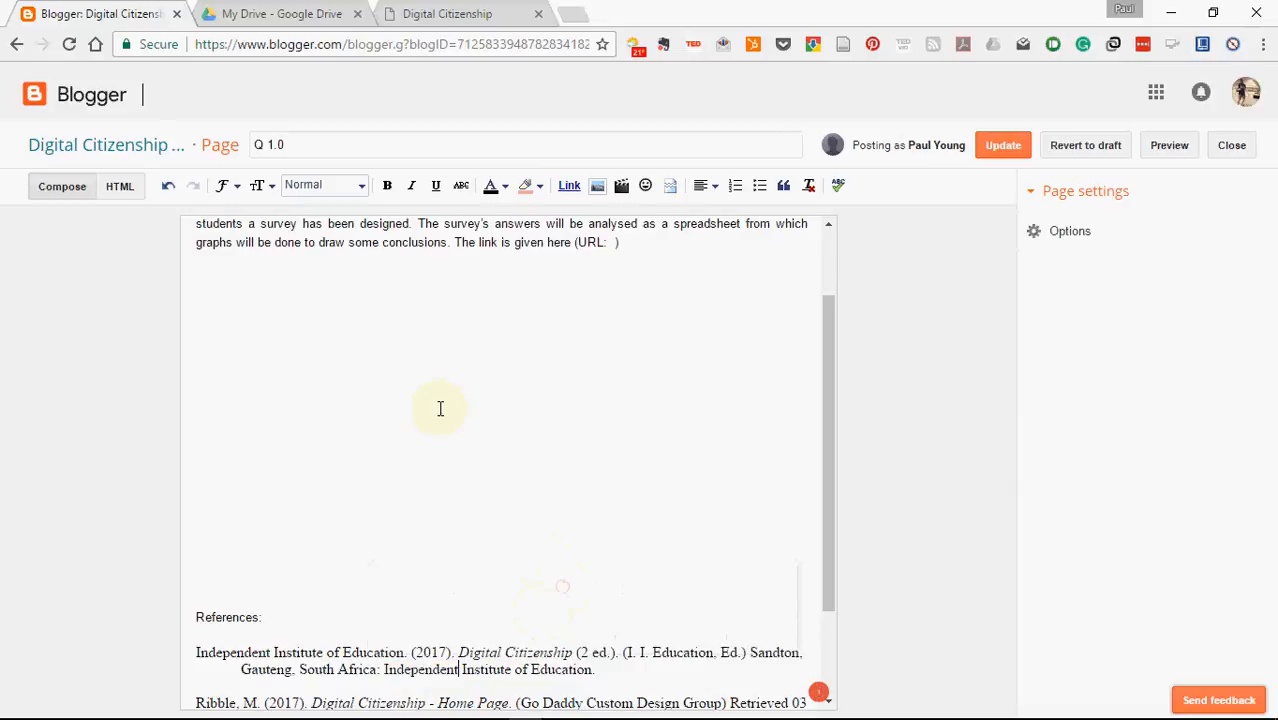
Format the "References:" heading and all three reference entries in Arial at Small text size.
scroll(420, 400, "up", 1)
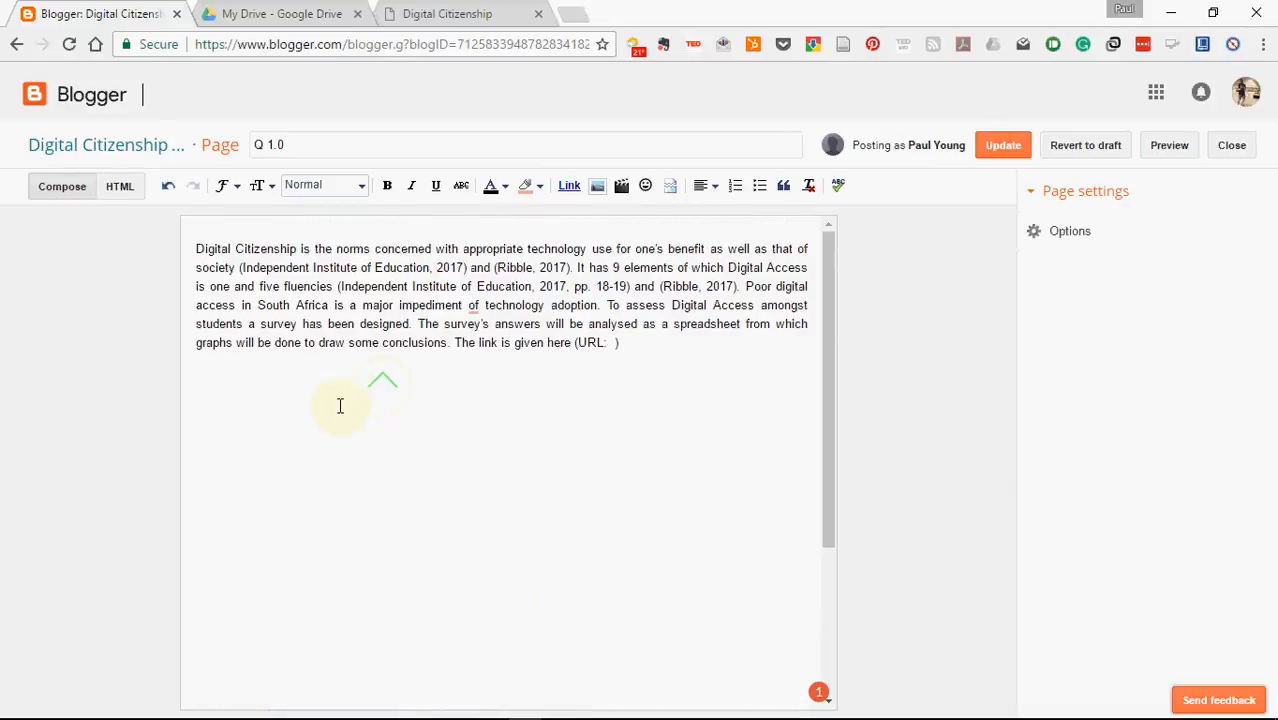
scroll(230, 300, "down", 3)
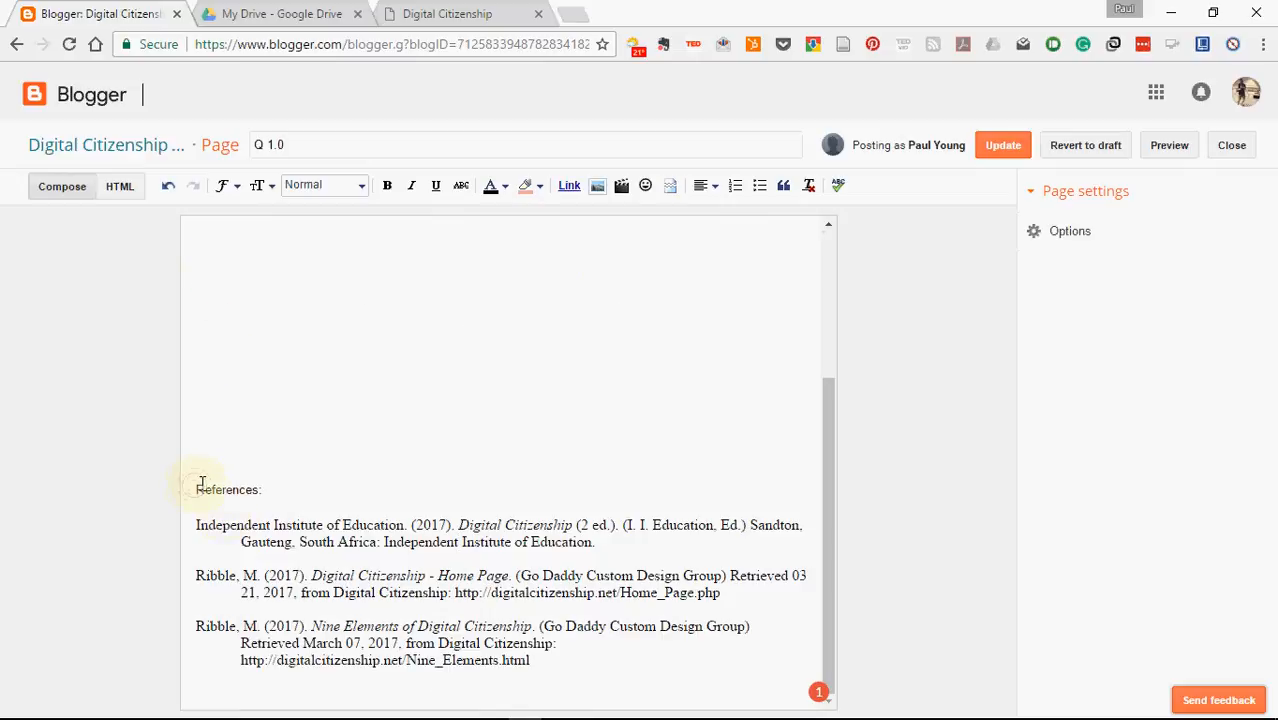
left_click_drag(196, 489, 569, 672)
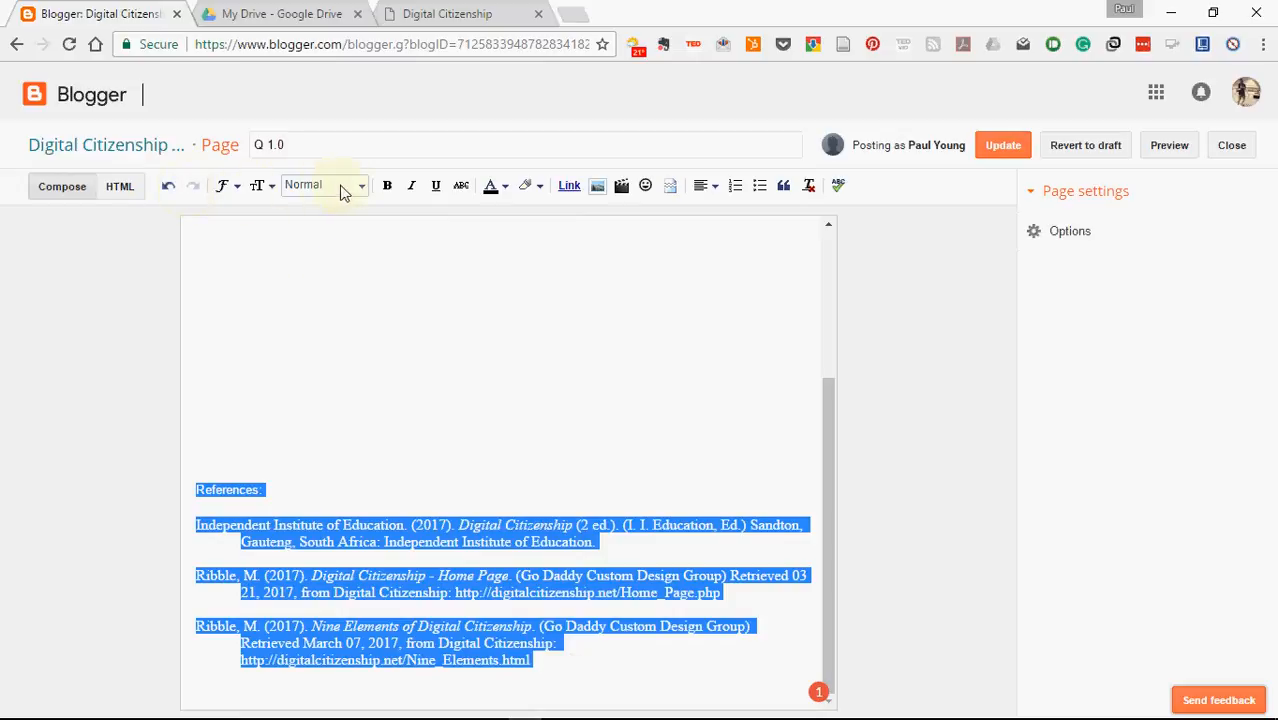
left_click(271, 190)
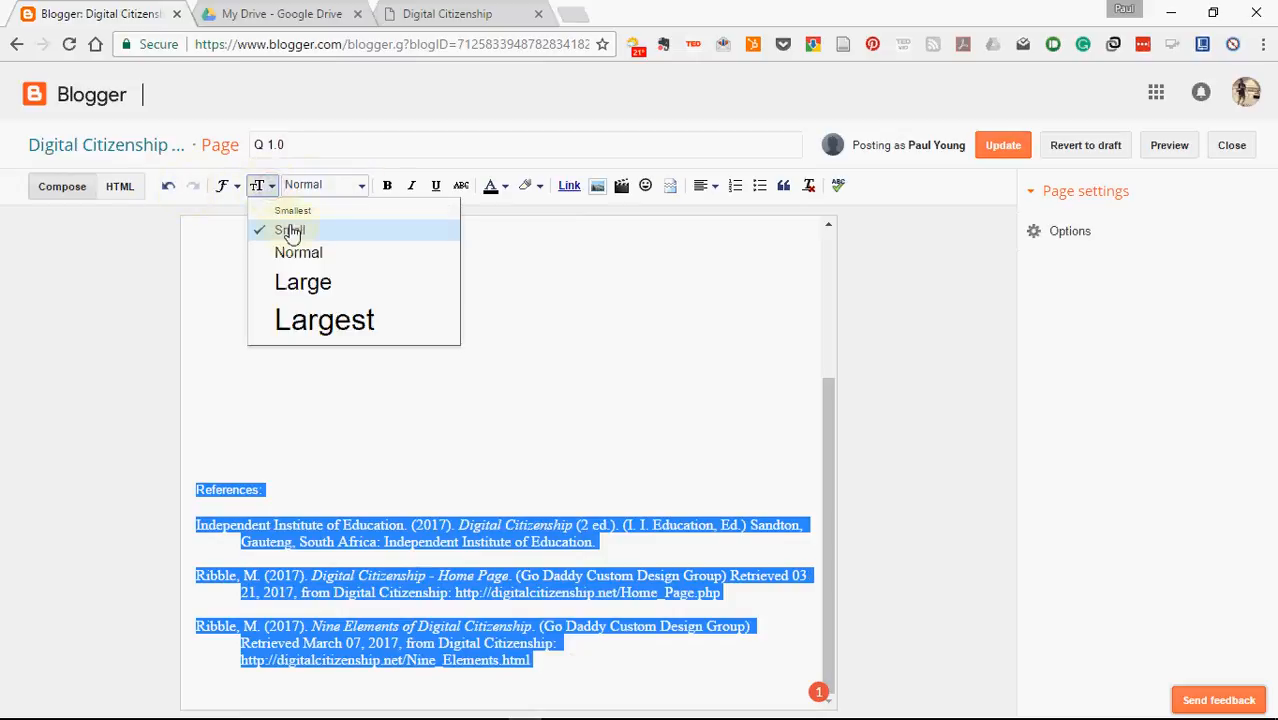
left_click(290, 233)
left_click(225, 185)
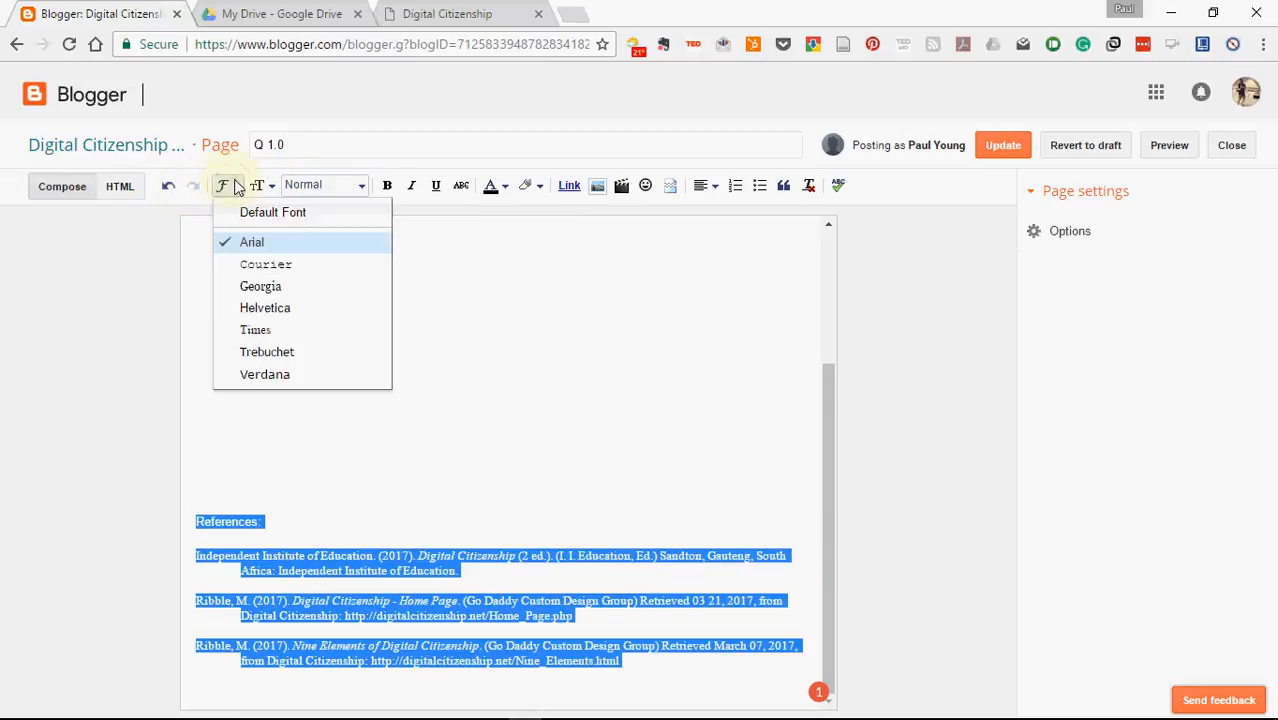
left_click(251, 244)
left_click(291, 451)
Update the Q 1.0 page, reopen it for editing and place the cursor after "URL:" at the end of the paragraph.
scroll(290, 448, "up", 3)
left_click(1018, 148)
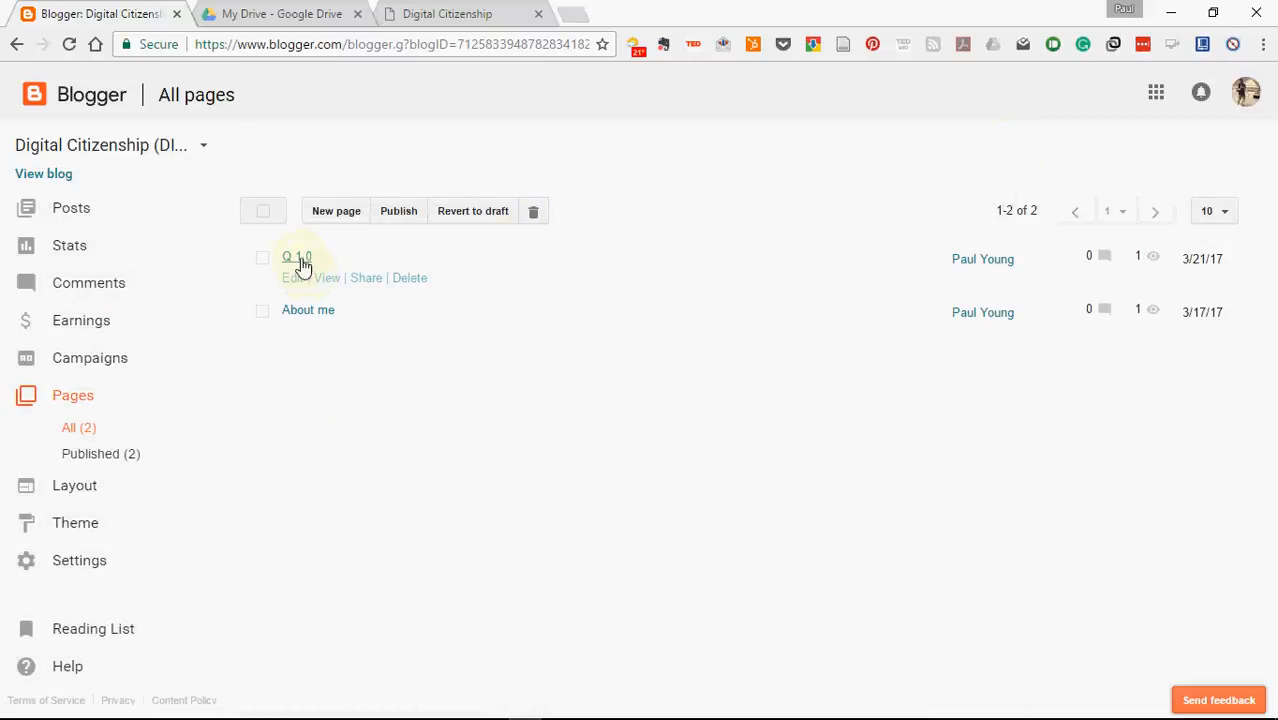
left_click(298, 260)
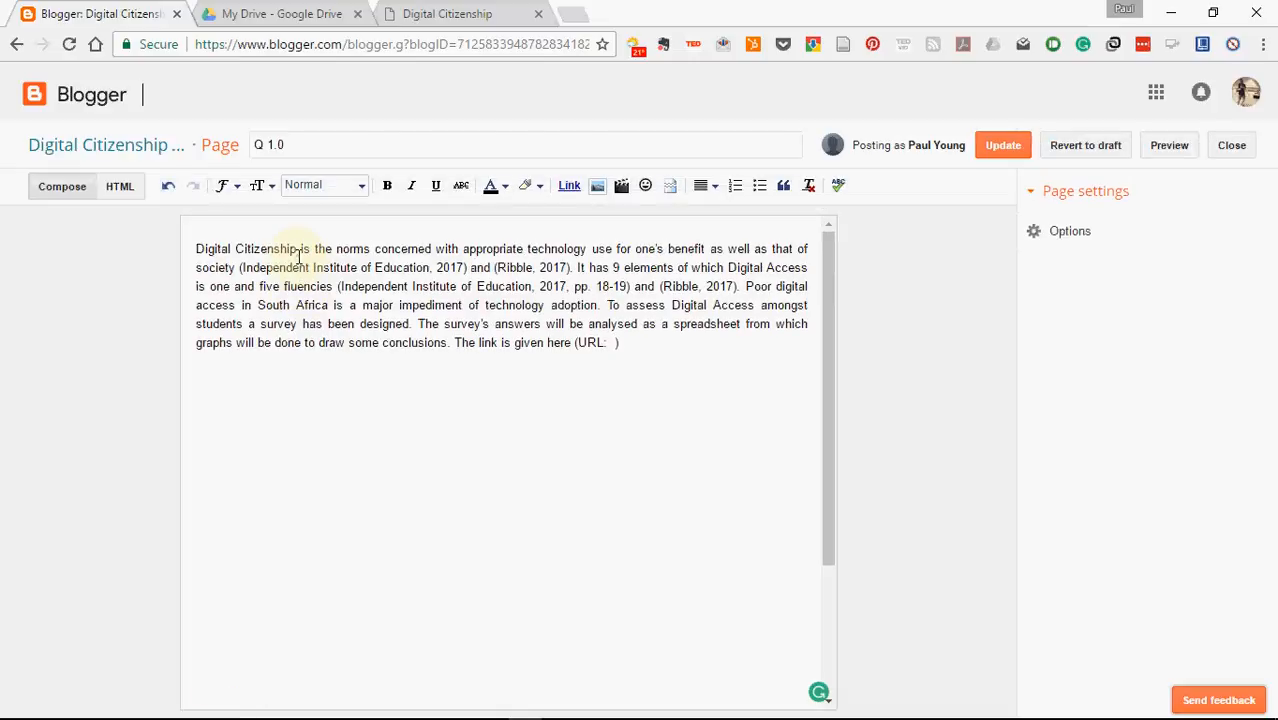
left_click(609, 342)
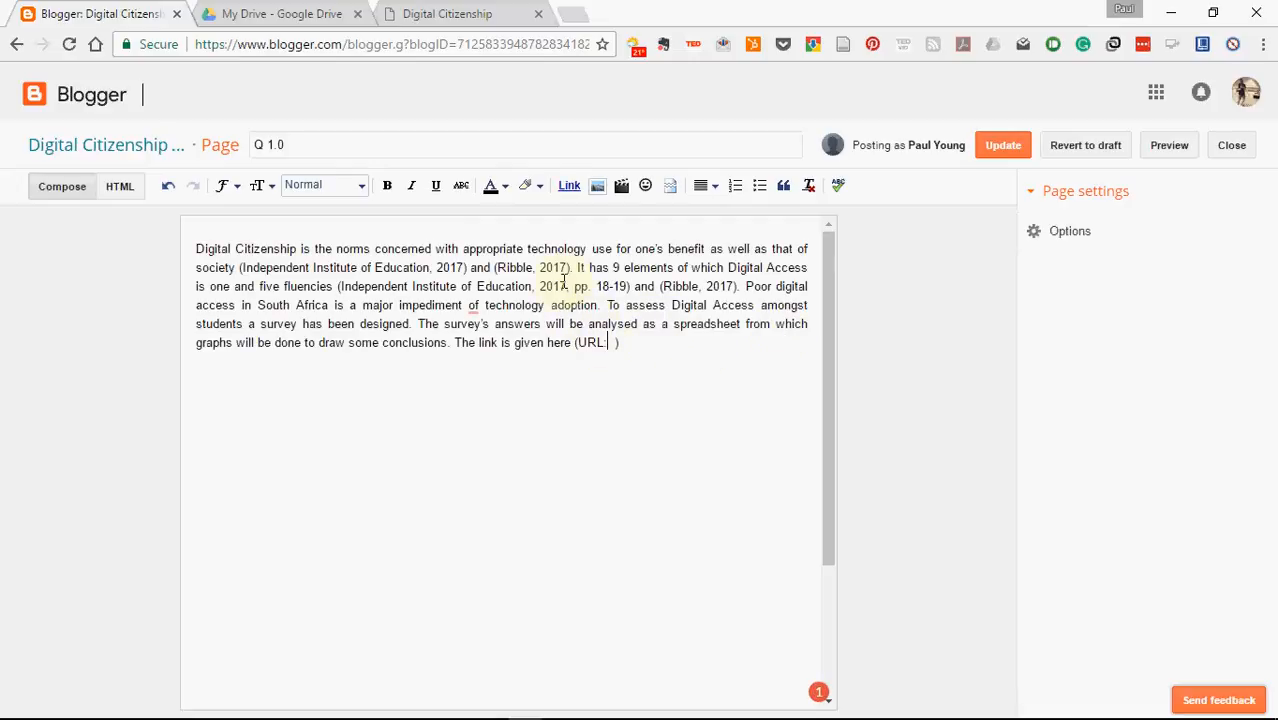
Open the Digital Access Survey form and spreadsheet from the Public folder in Google Drive, and close the Digital Citizenship tab.
left_click(287, 20)
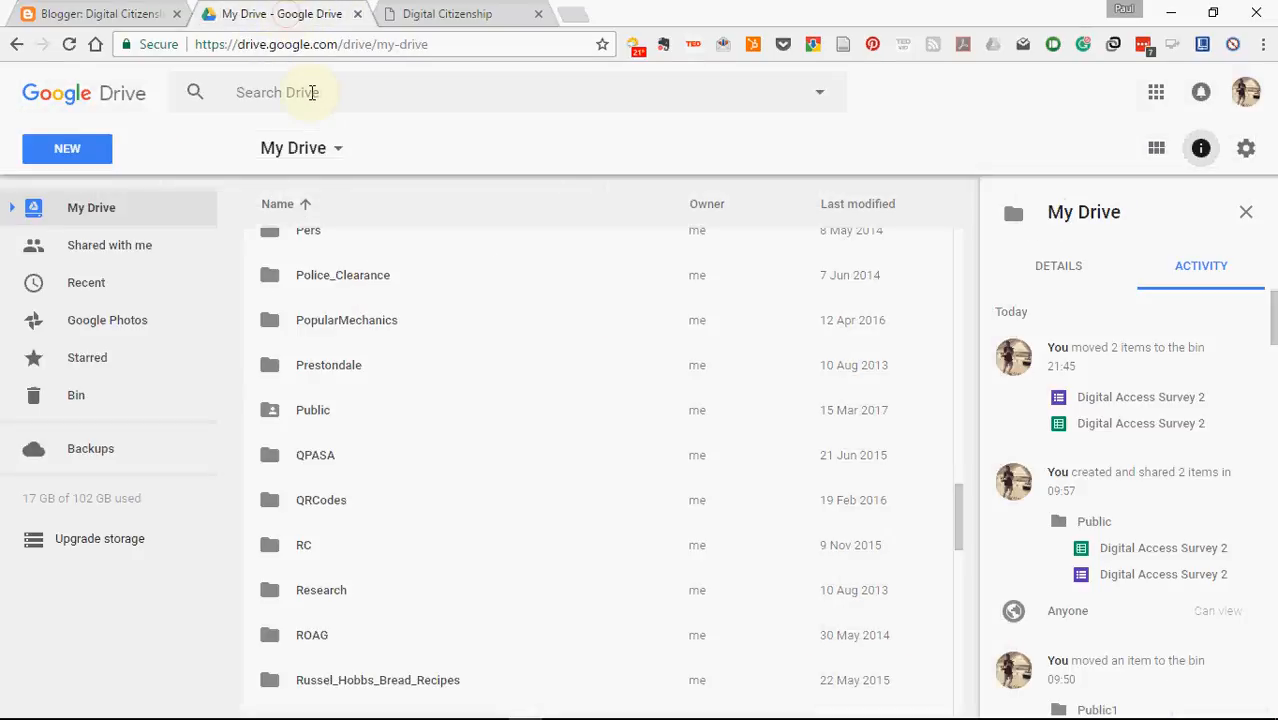
left_click(306, 425)
double_click(305, 410)
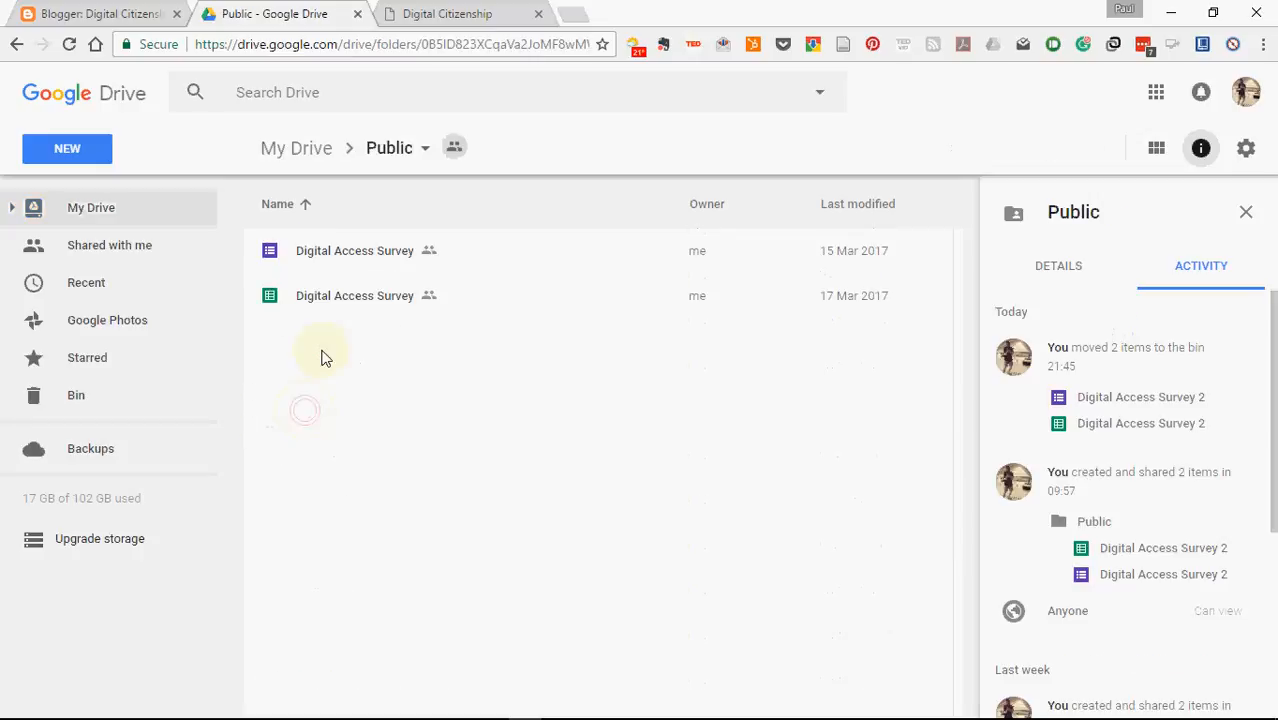
double_click(350, 251)
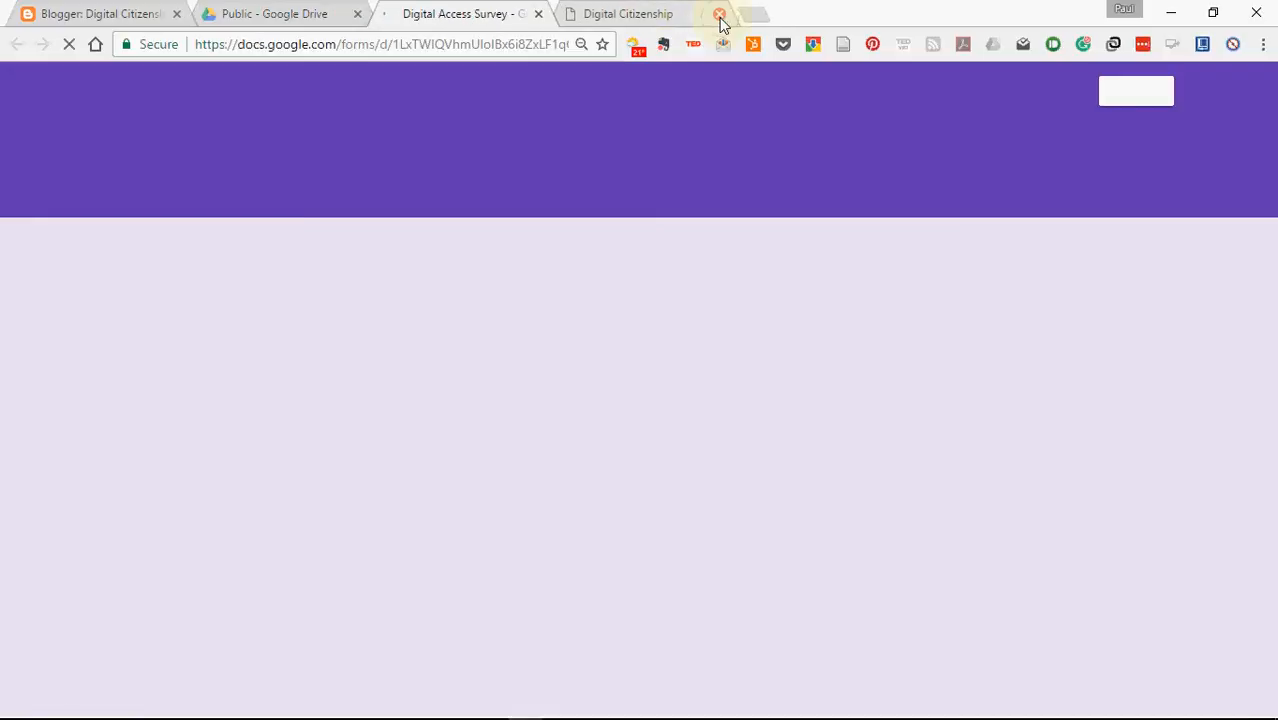
left_click(719, 14)
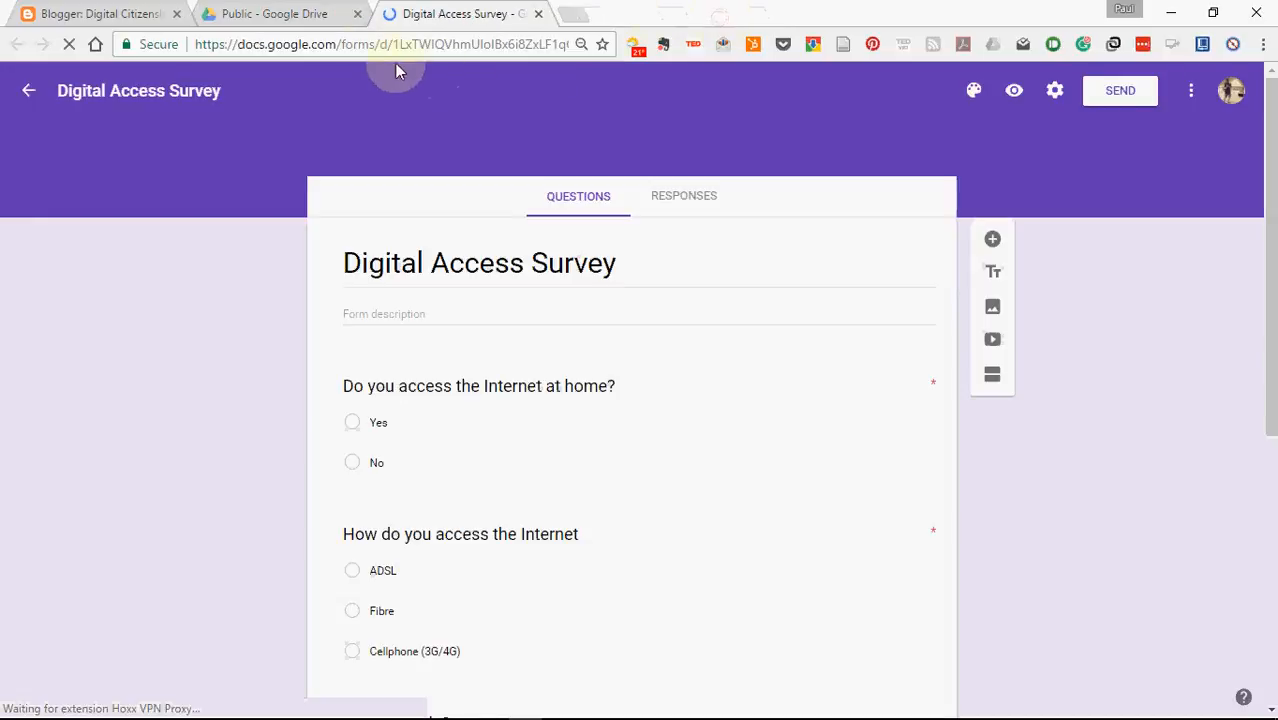
left_click(342, 22)
double_click(362, 312)
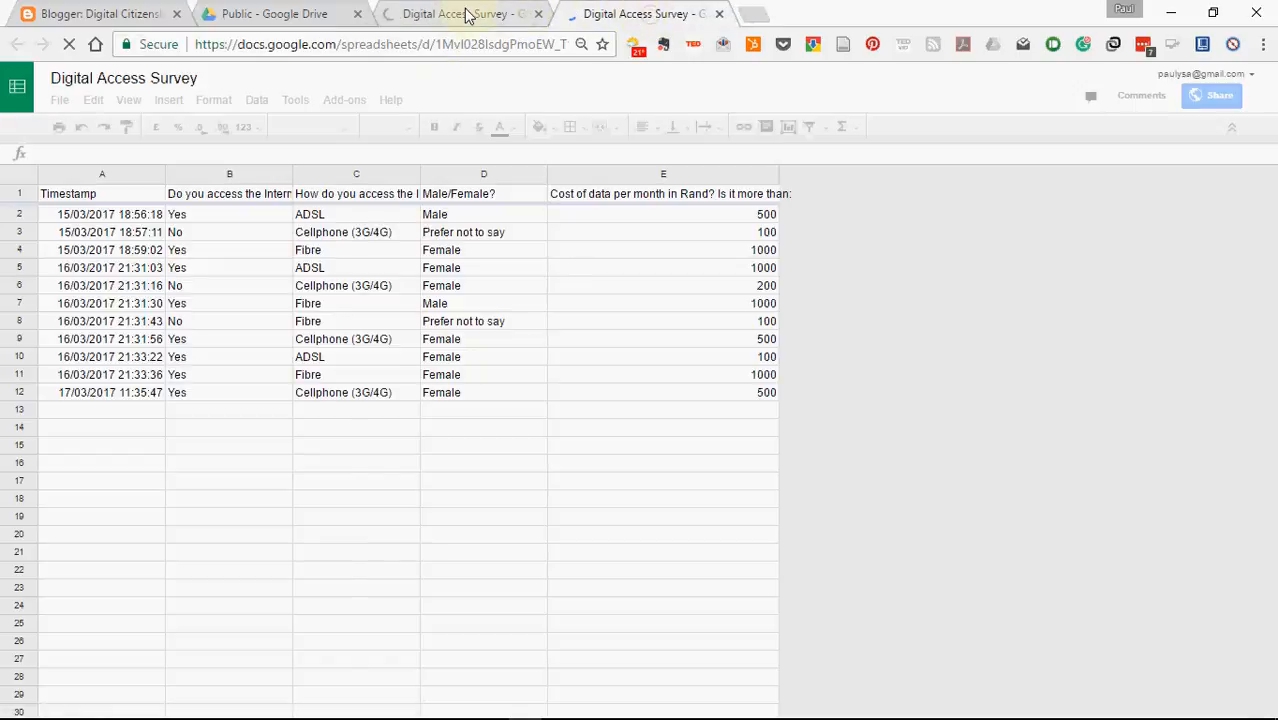
Generate a shortened sharing link for the Digital Access Survey form and copy it.
left_click(465, 14)
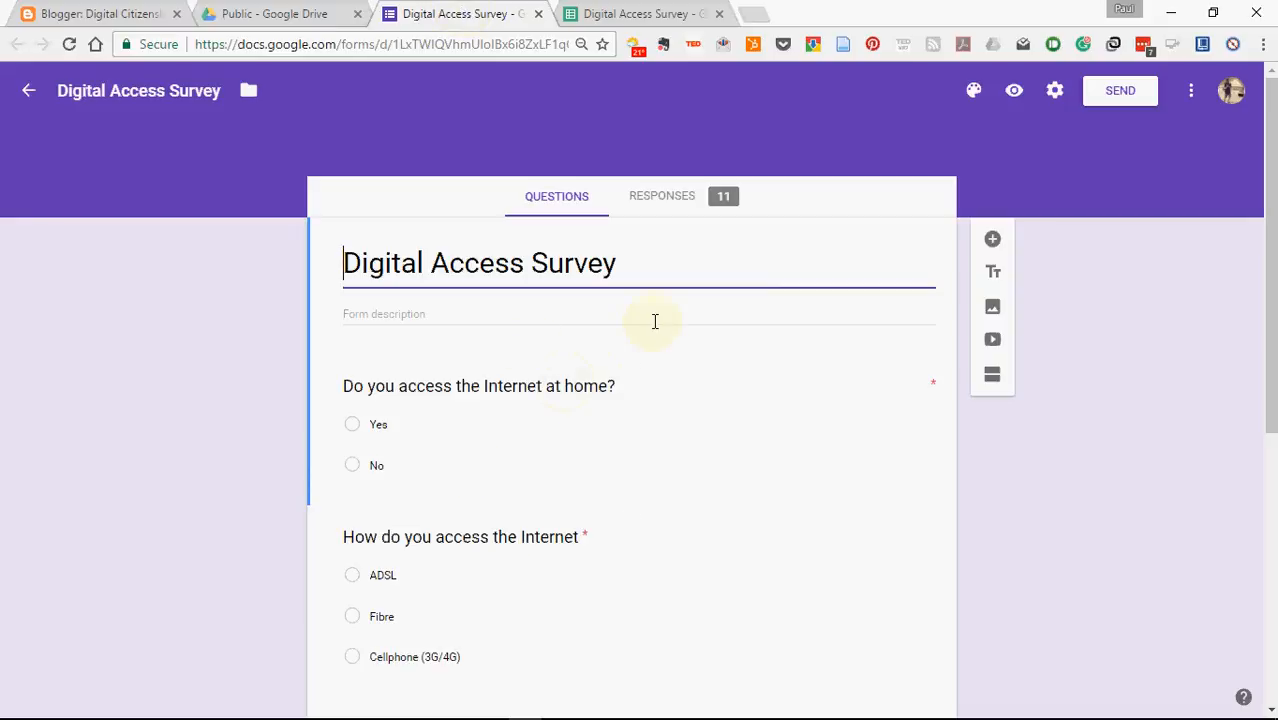
left_click(1112, 98)
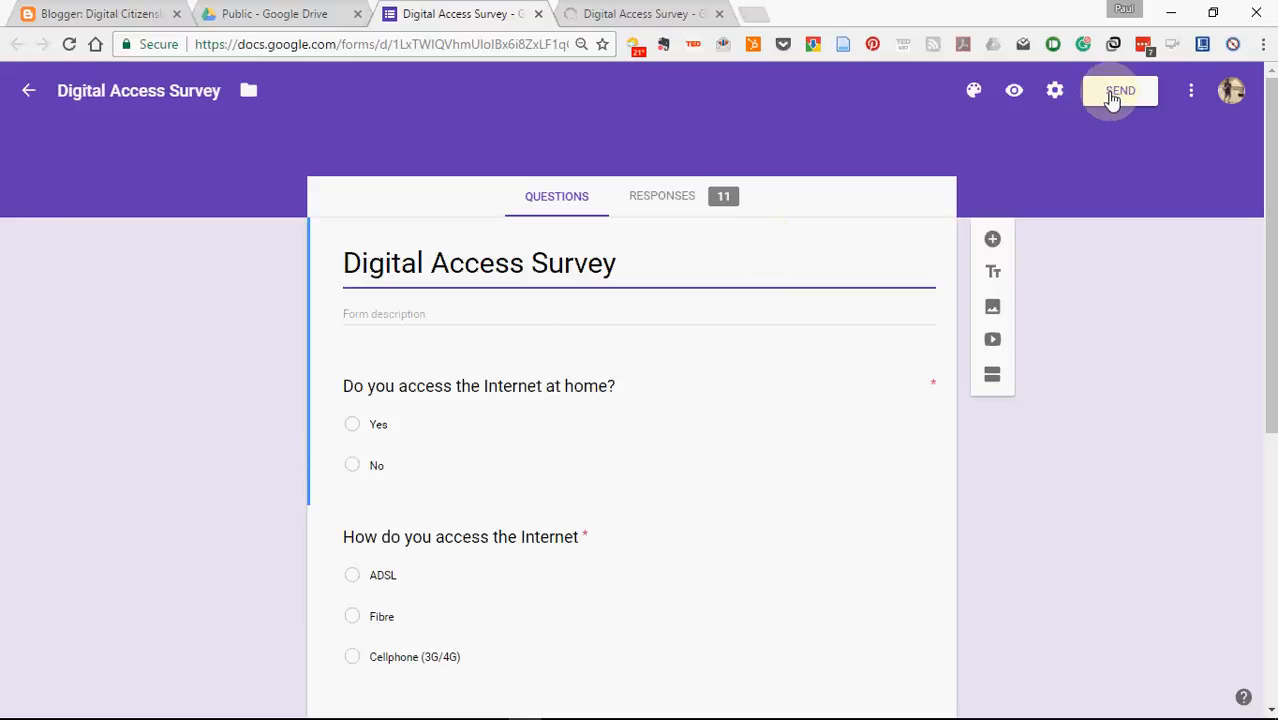
left_click(1120, 95)
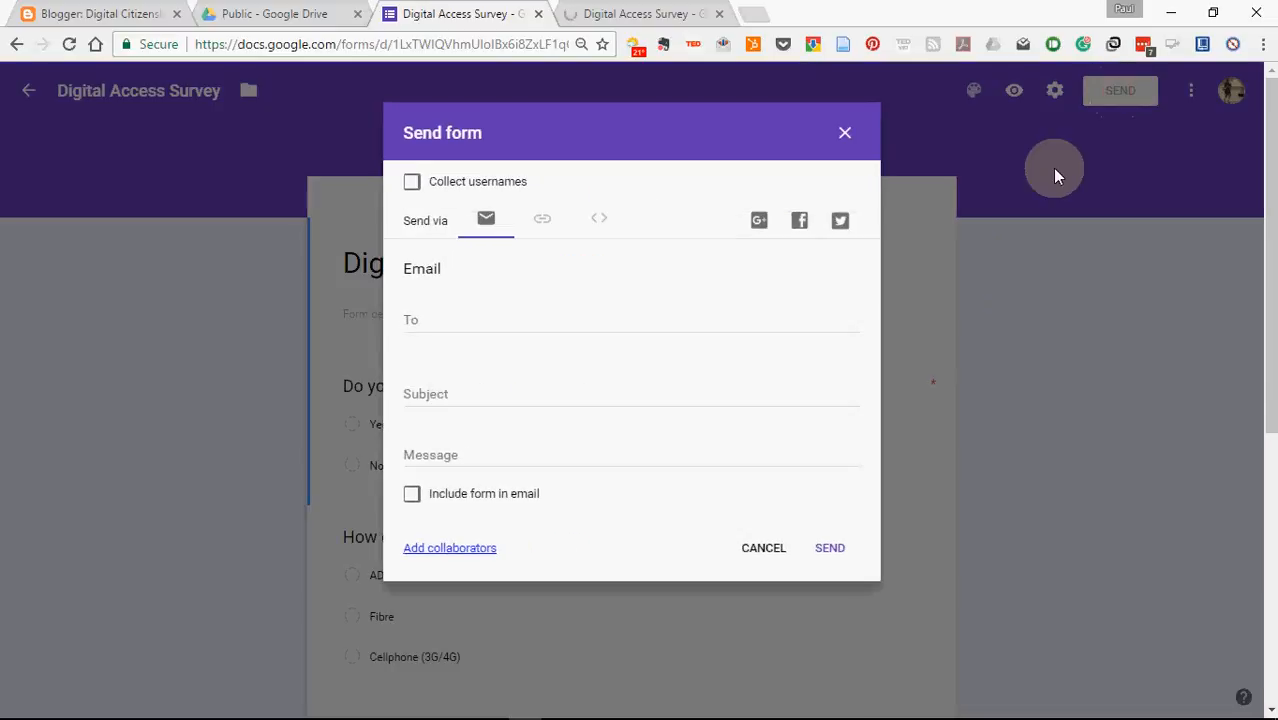
left_click(541, 225)
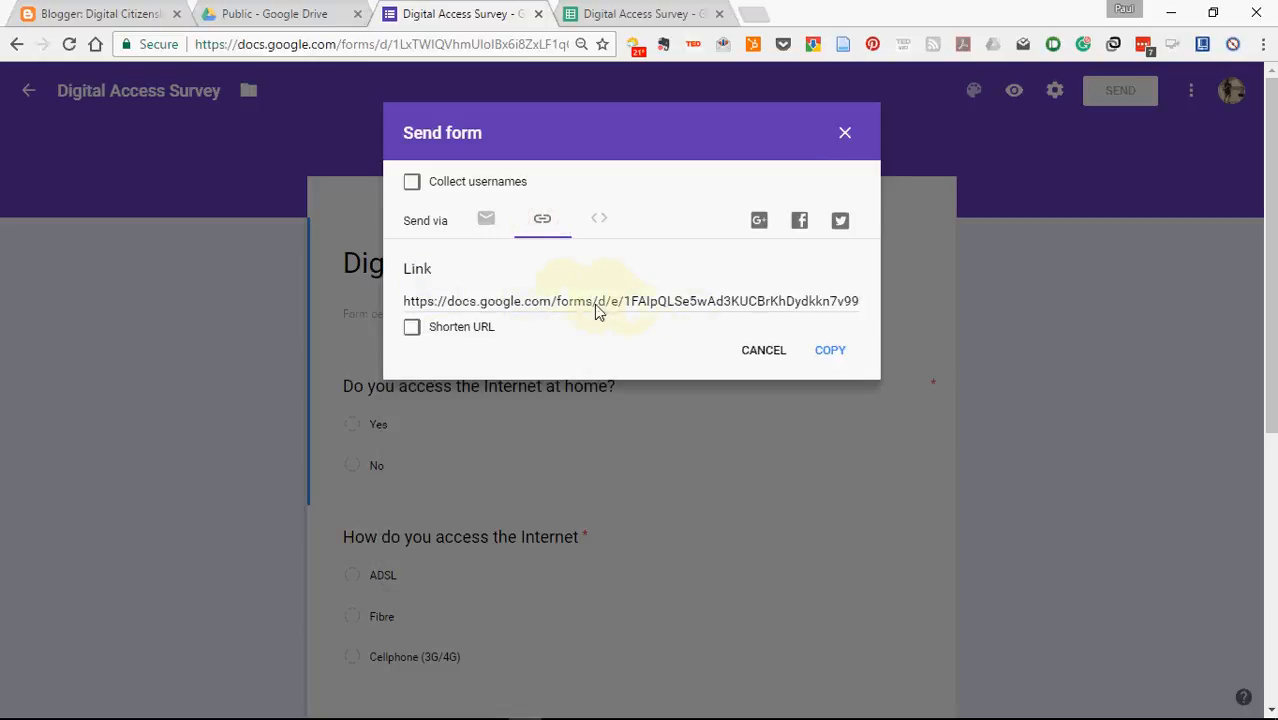
left_click(411, 328)
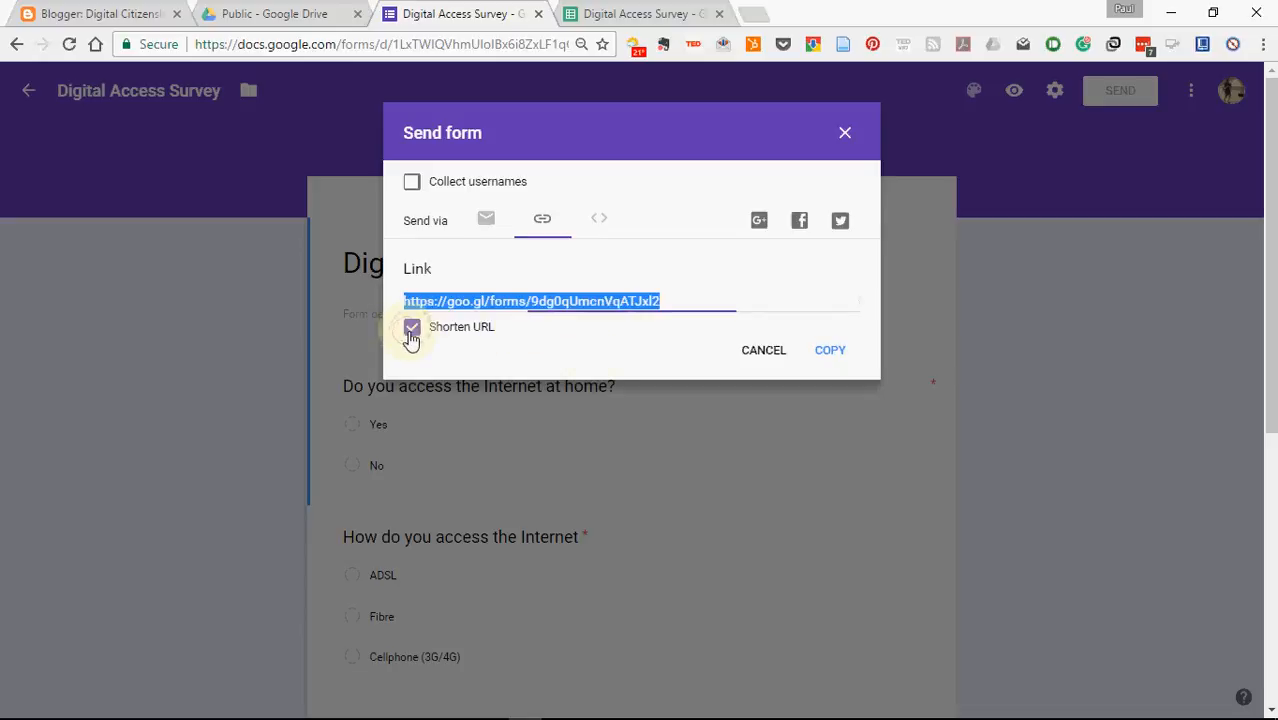
right_click(510, 305)
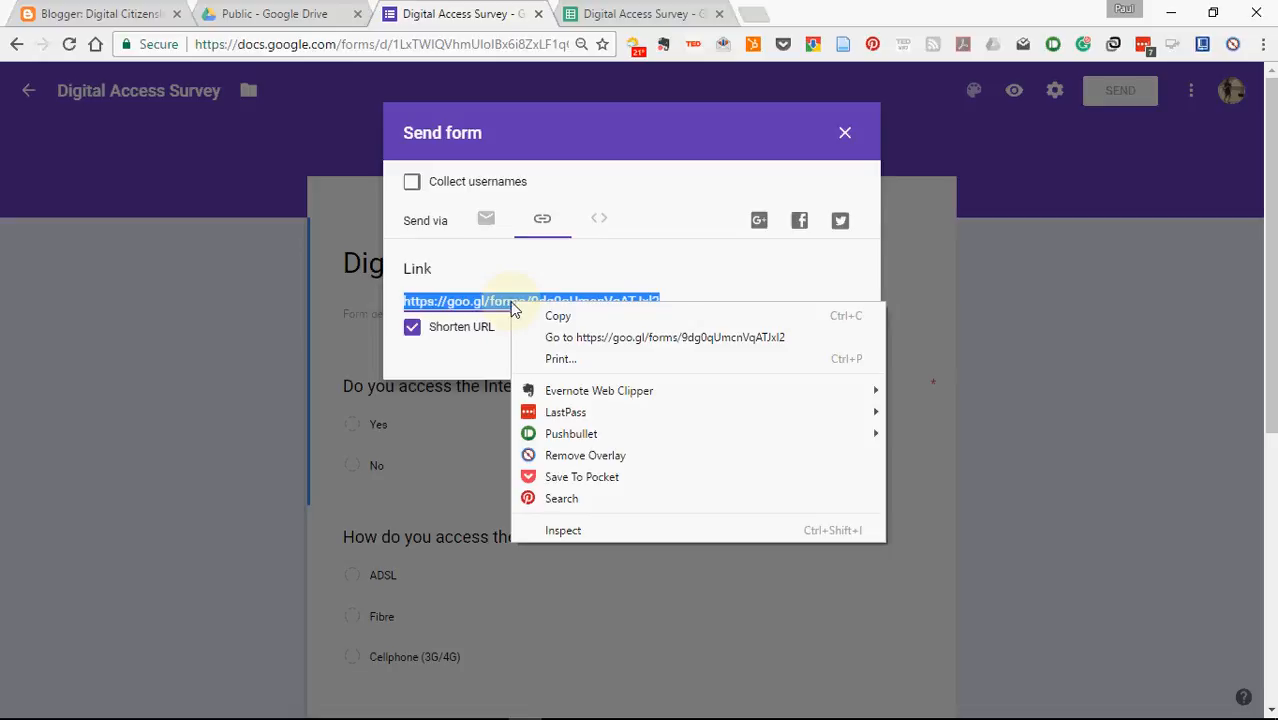
left_click(562, 318)
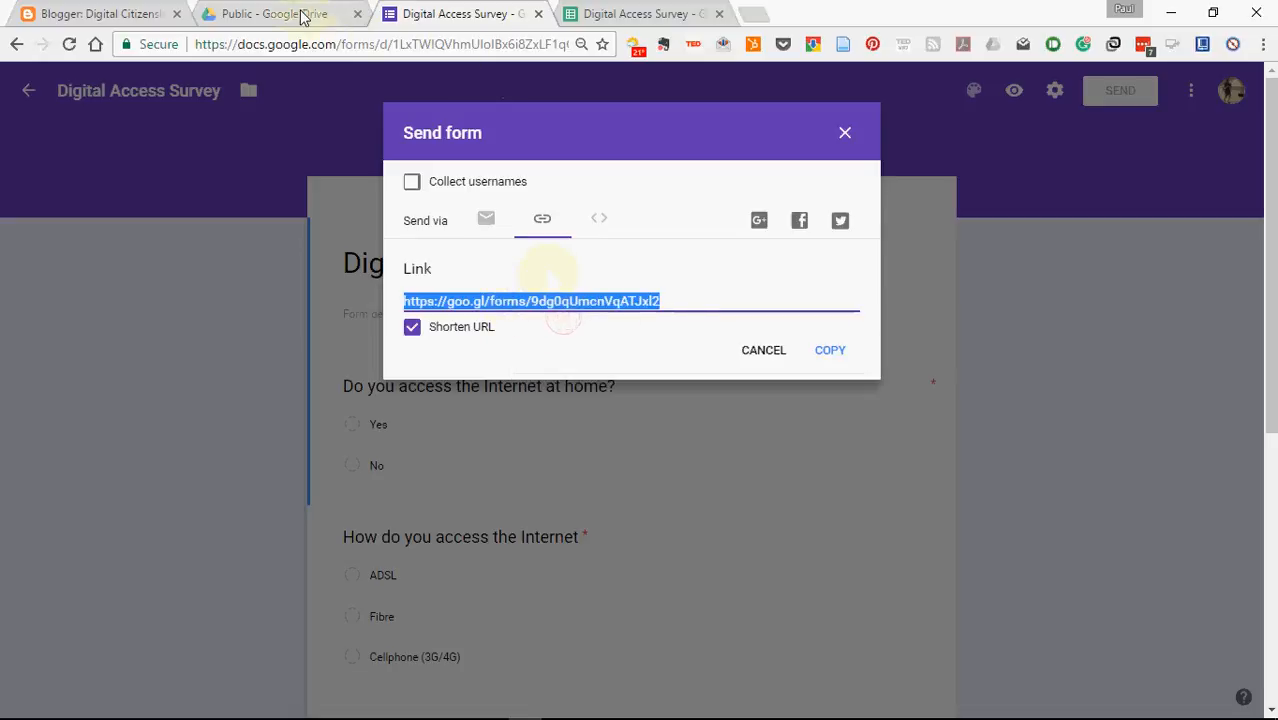
Link the word "here" on the Q 1.0 page in Blogger to the copied survey form address, testing the link.
left_click(130, 15)
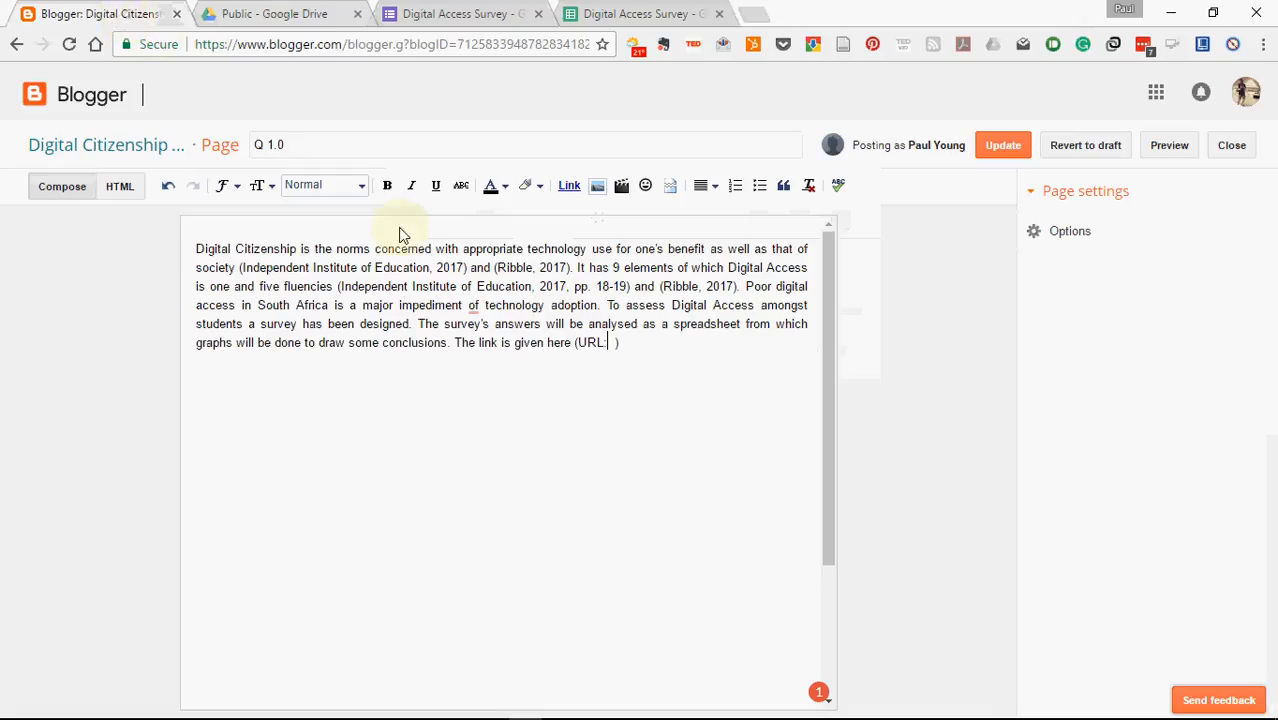
double_click(559, 342)
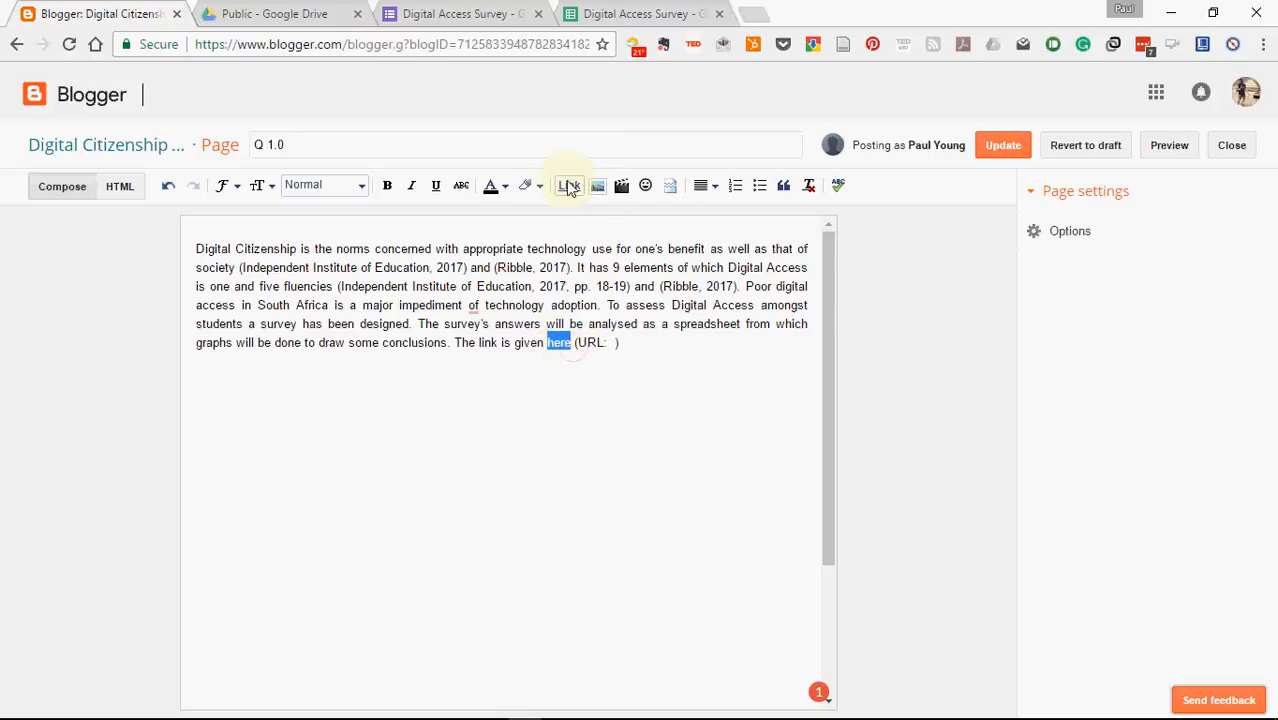
left_click(569, 187)
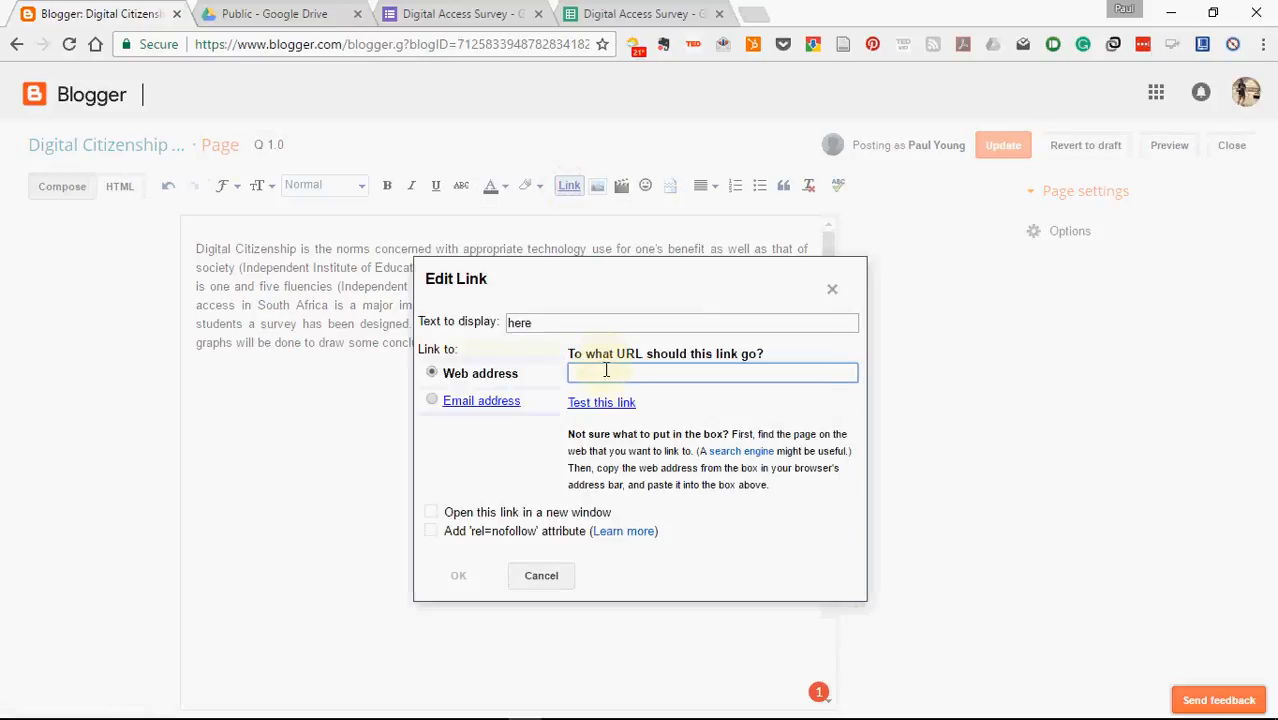
key("ctrl+v")
left_click(601, 405)
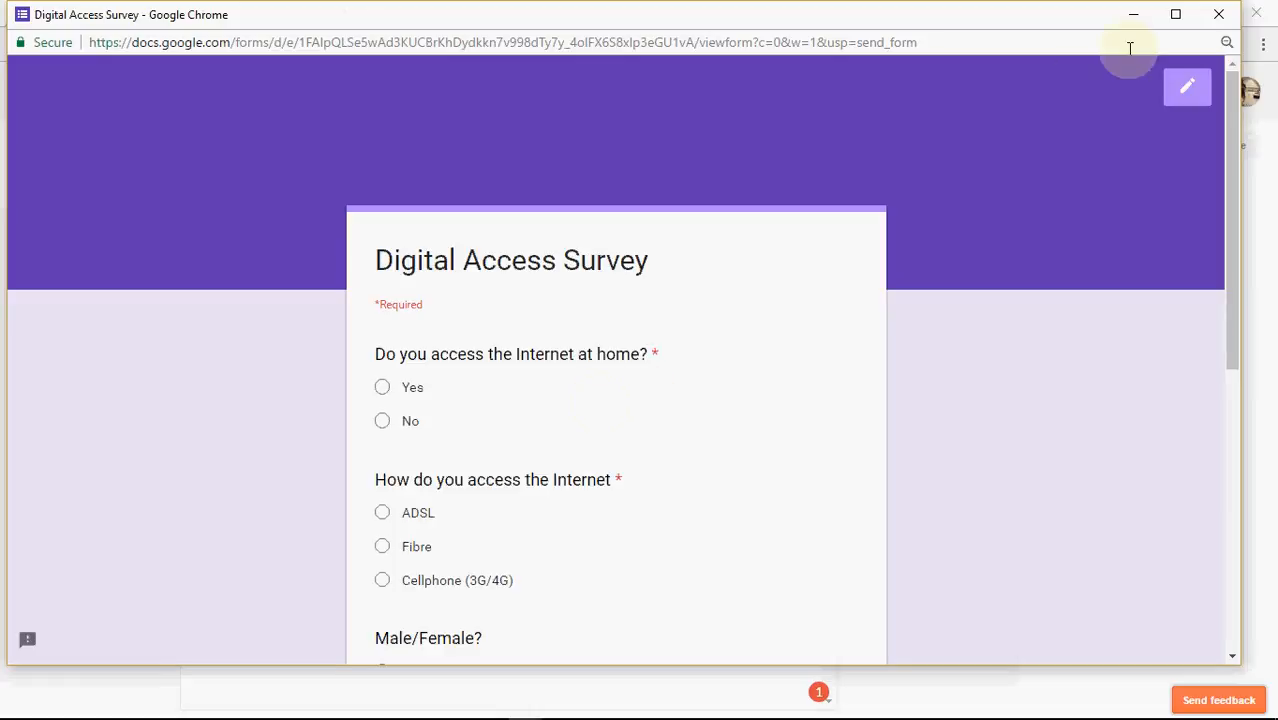
left_click(1219, 14)
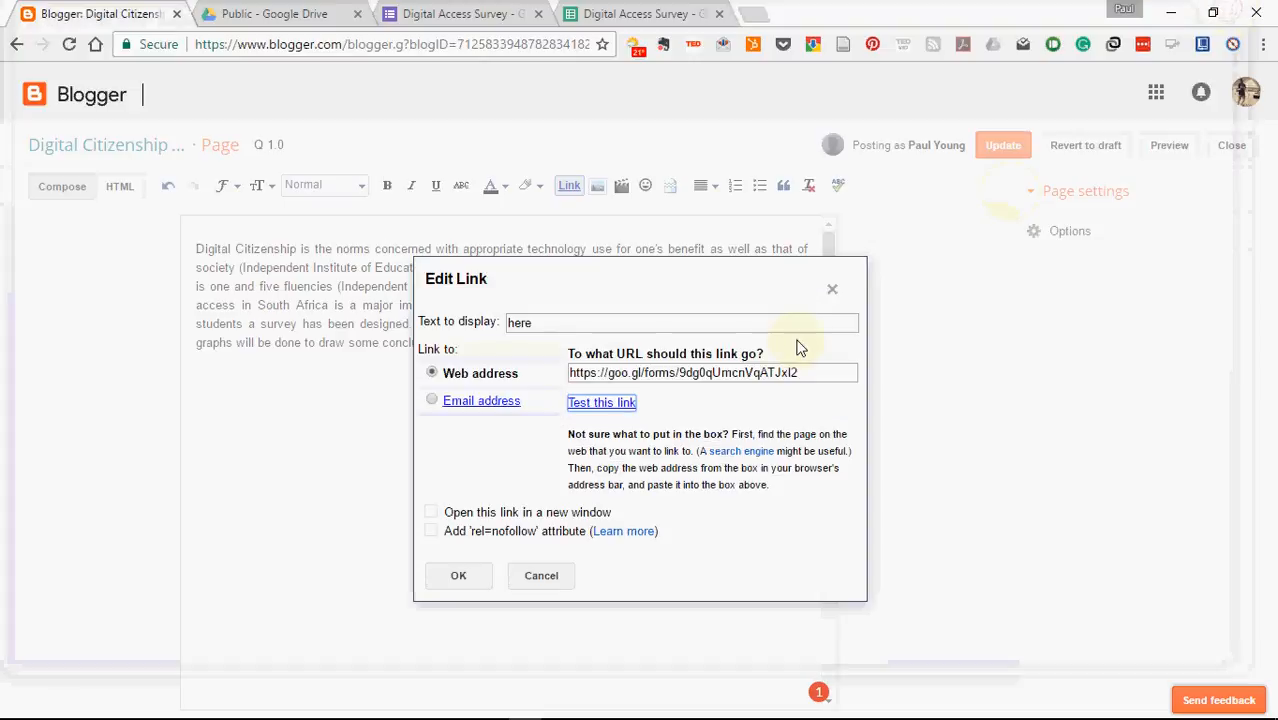
left_click(460, 576)
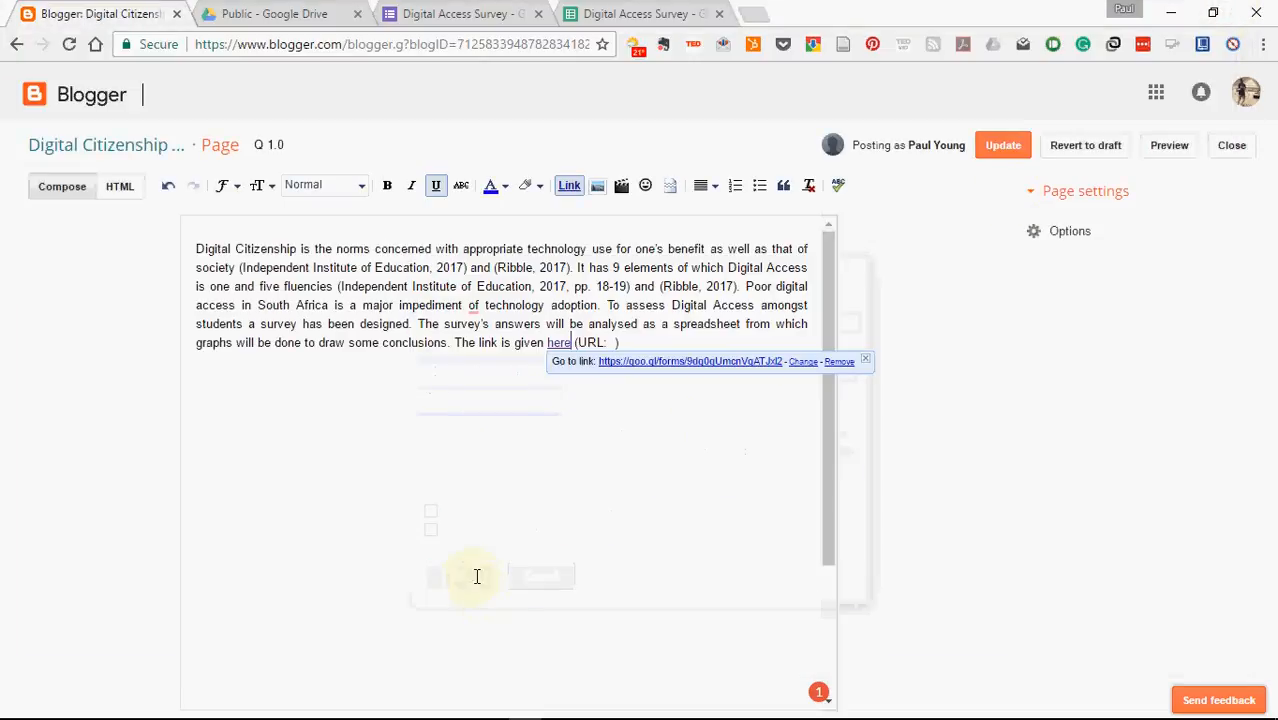
Paste the survey form's short address after "URL:" in the brackets and left-align the whole paragraph.
left_click(609, 343)
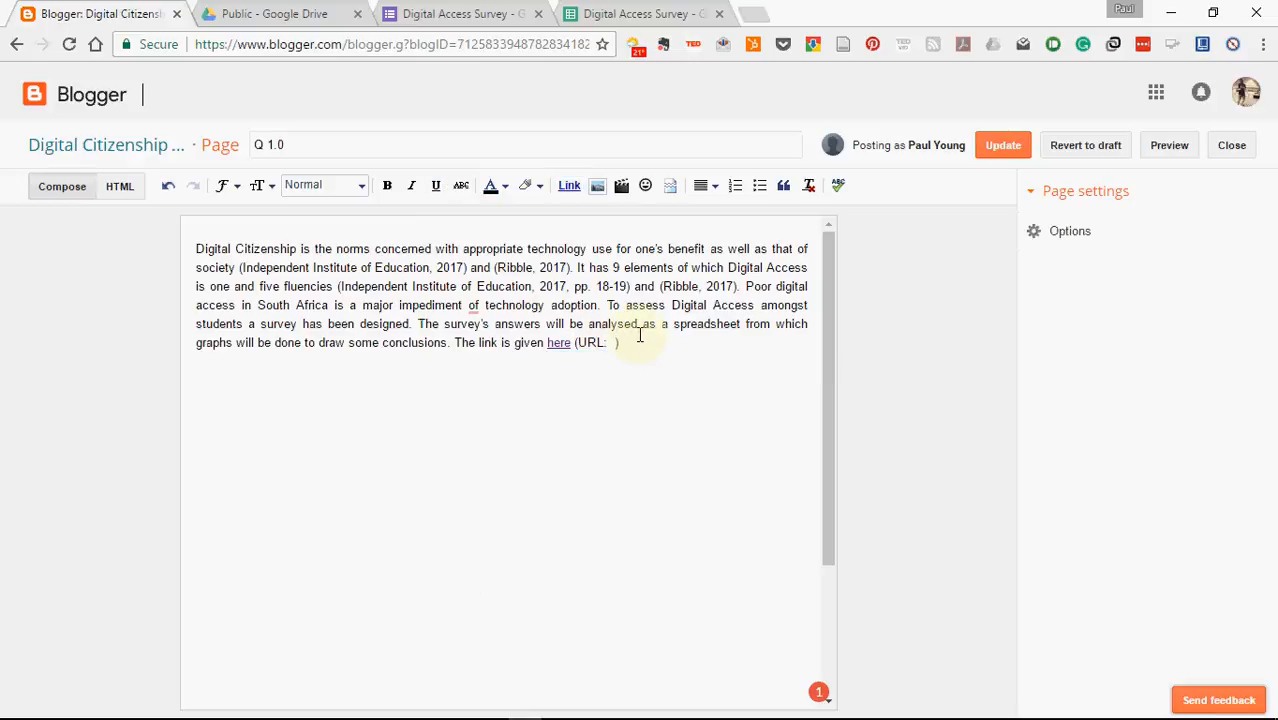
key("ctrl+v")
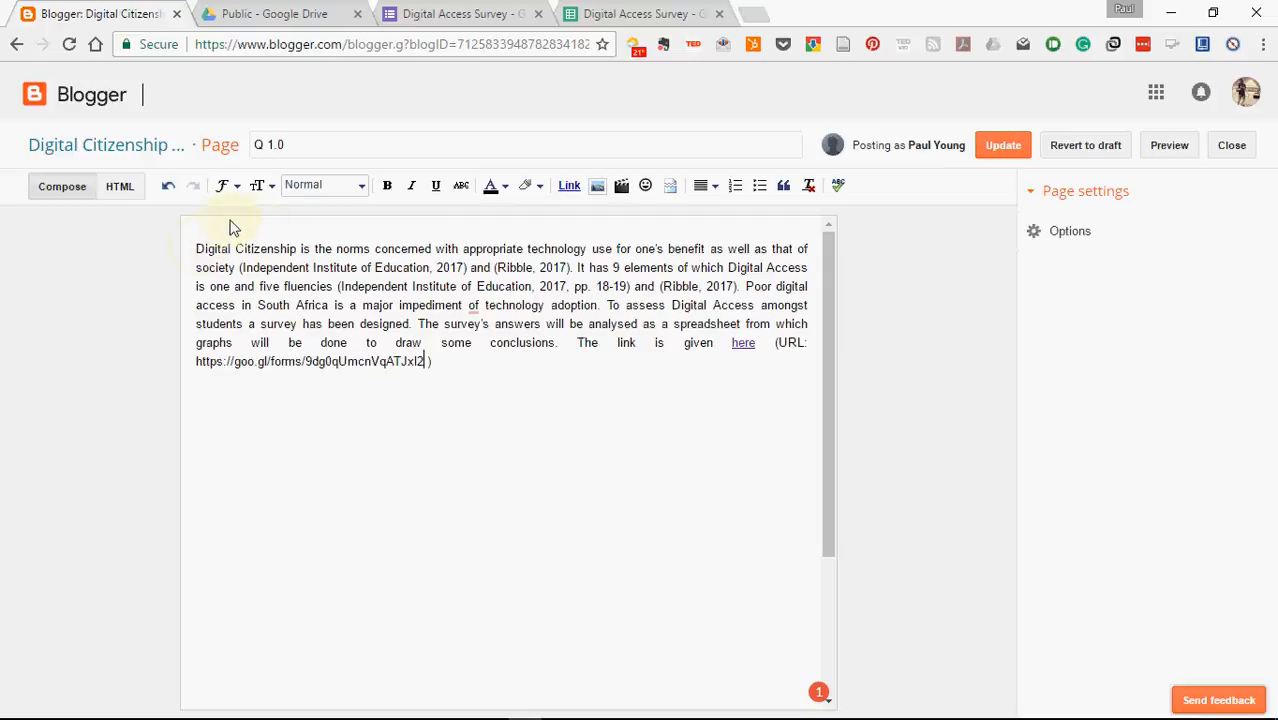
left_click_drag(197, 250, 430, 360)
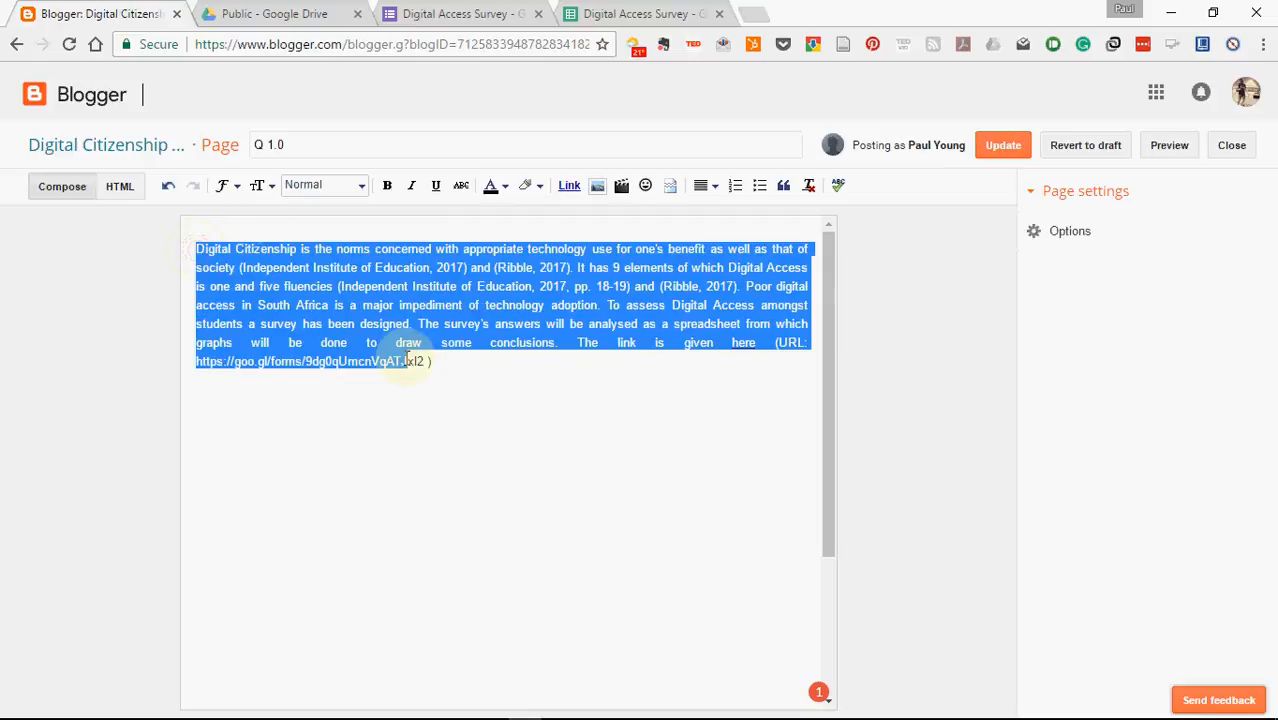
left_click(705, 188)
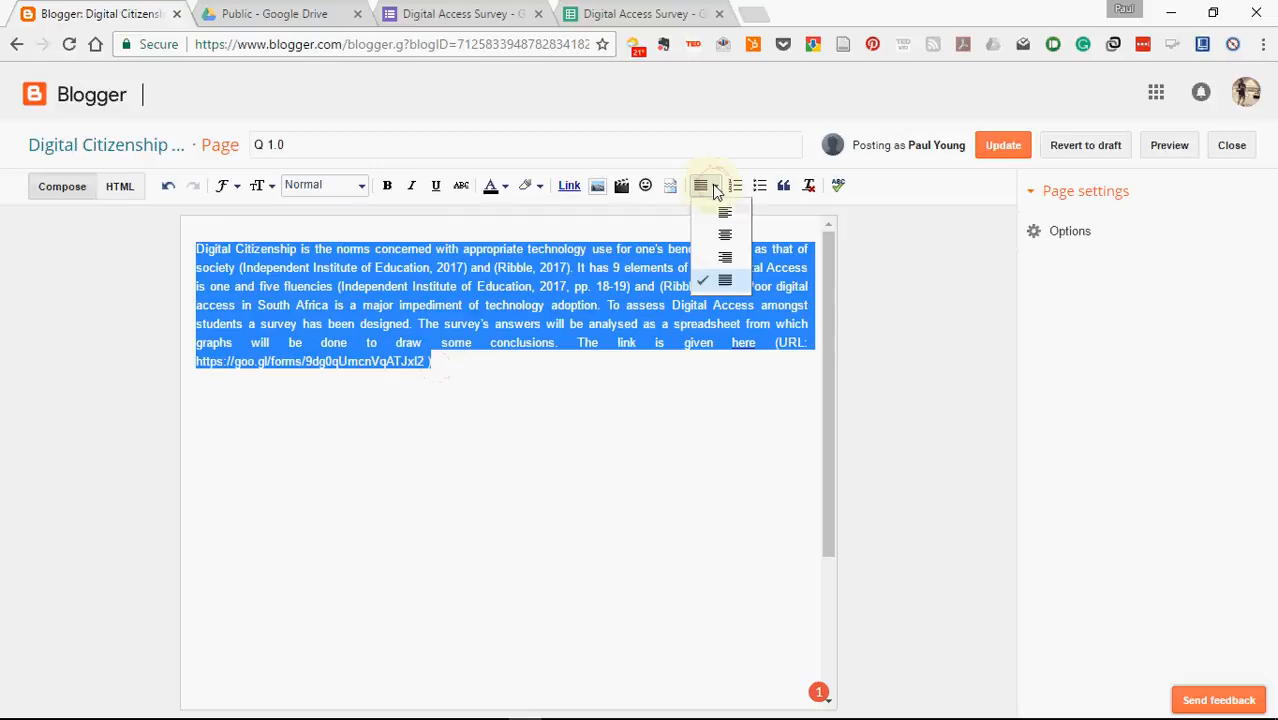
left_click(722, 208)
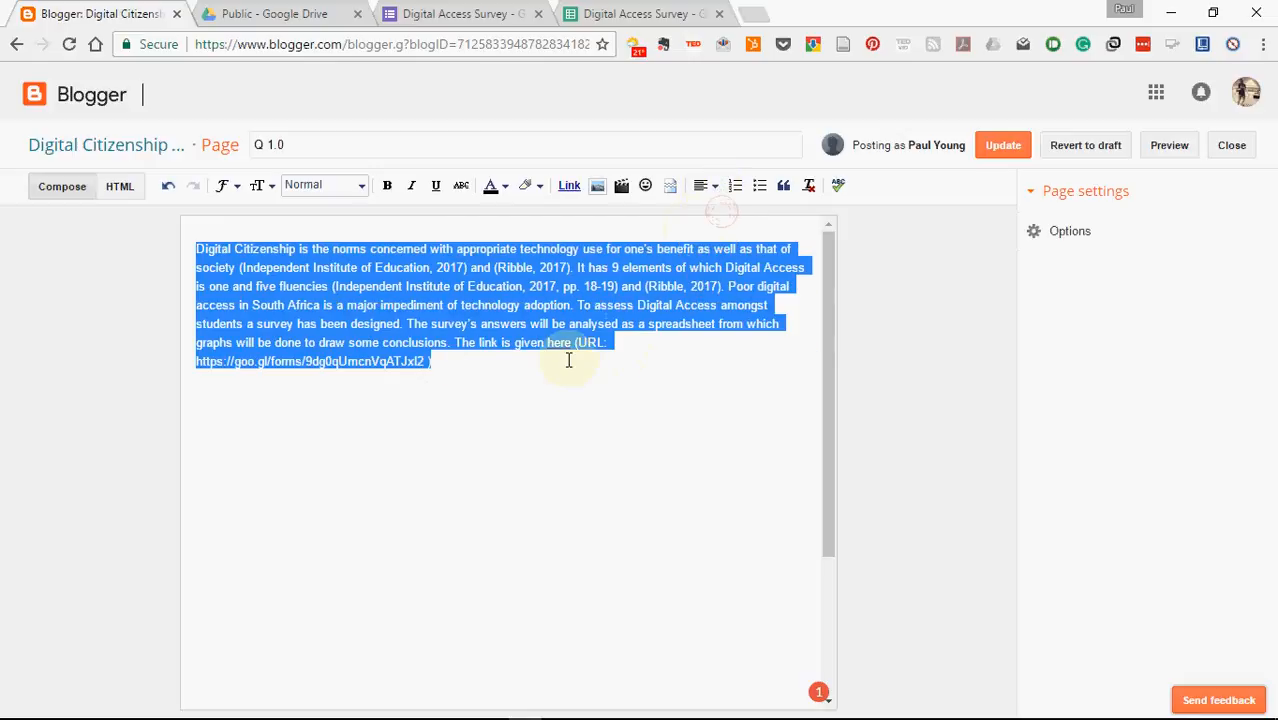
left_click(495, 365)
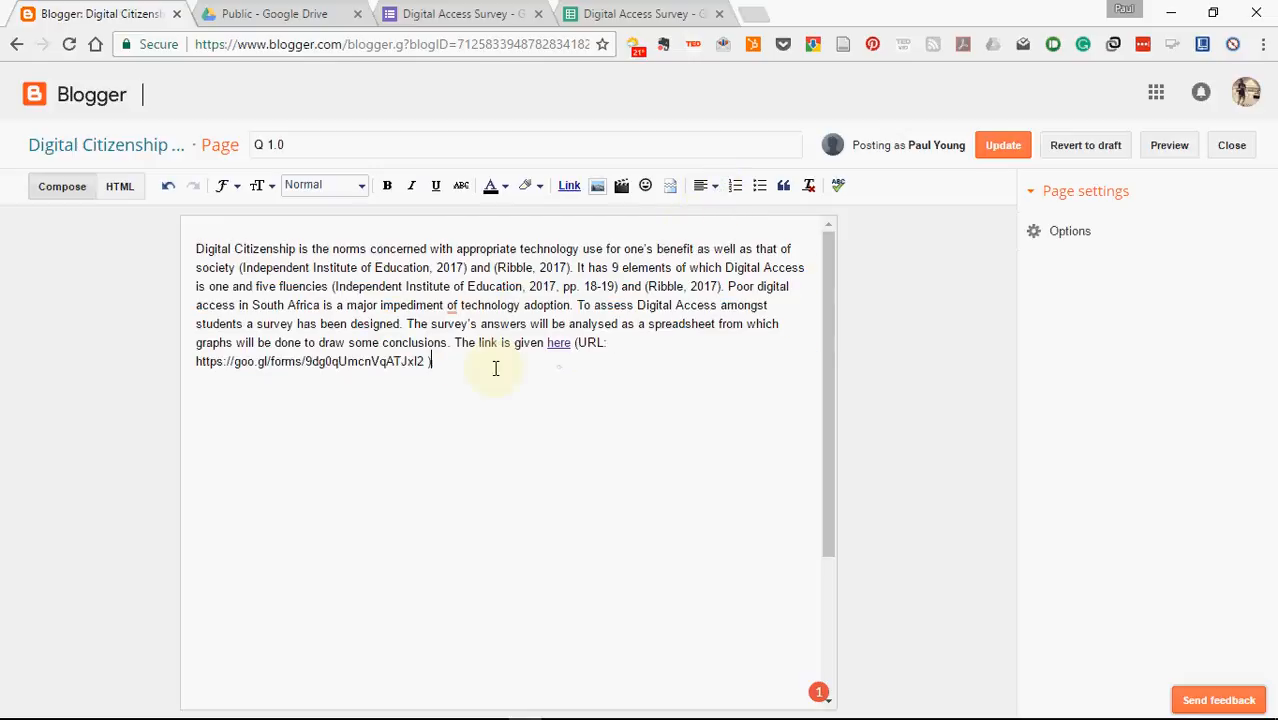
Put the bracketed URL on its own line and justify the paragraph above it.
left_click(575, 343)
key("Return")
left_click(195, 250)
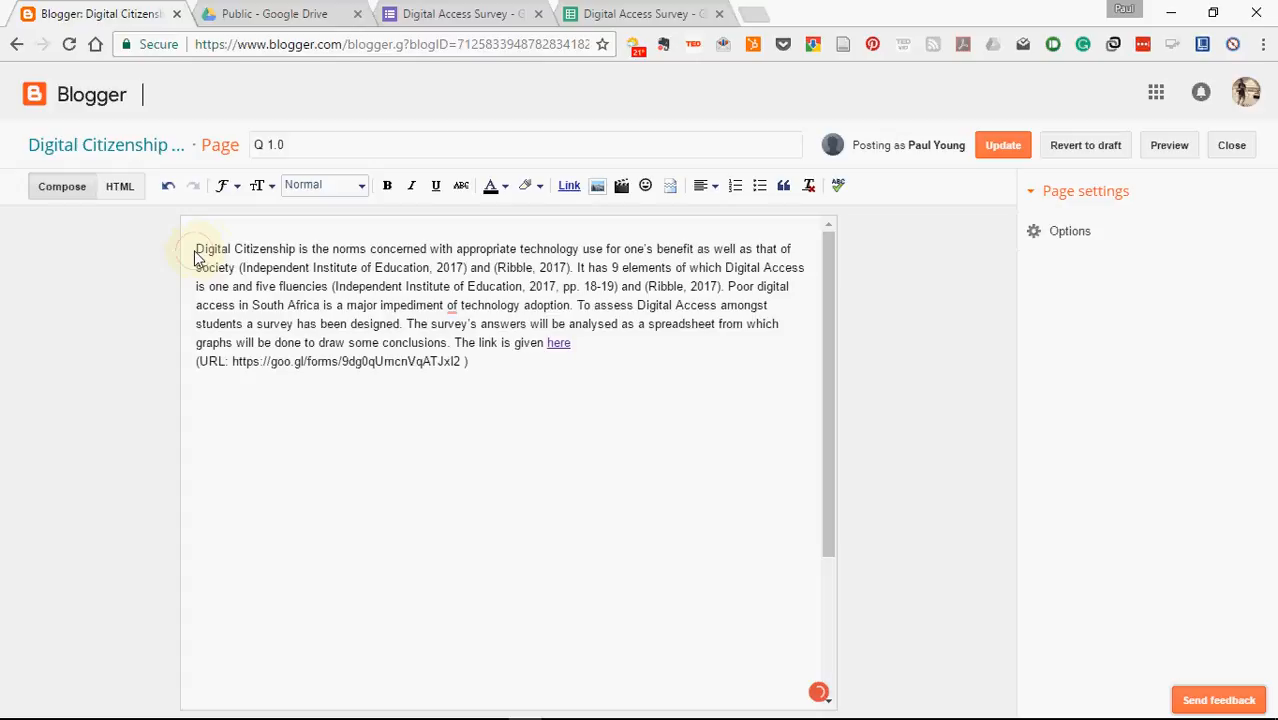
left_click_drag(197, 252, 578, 343)
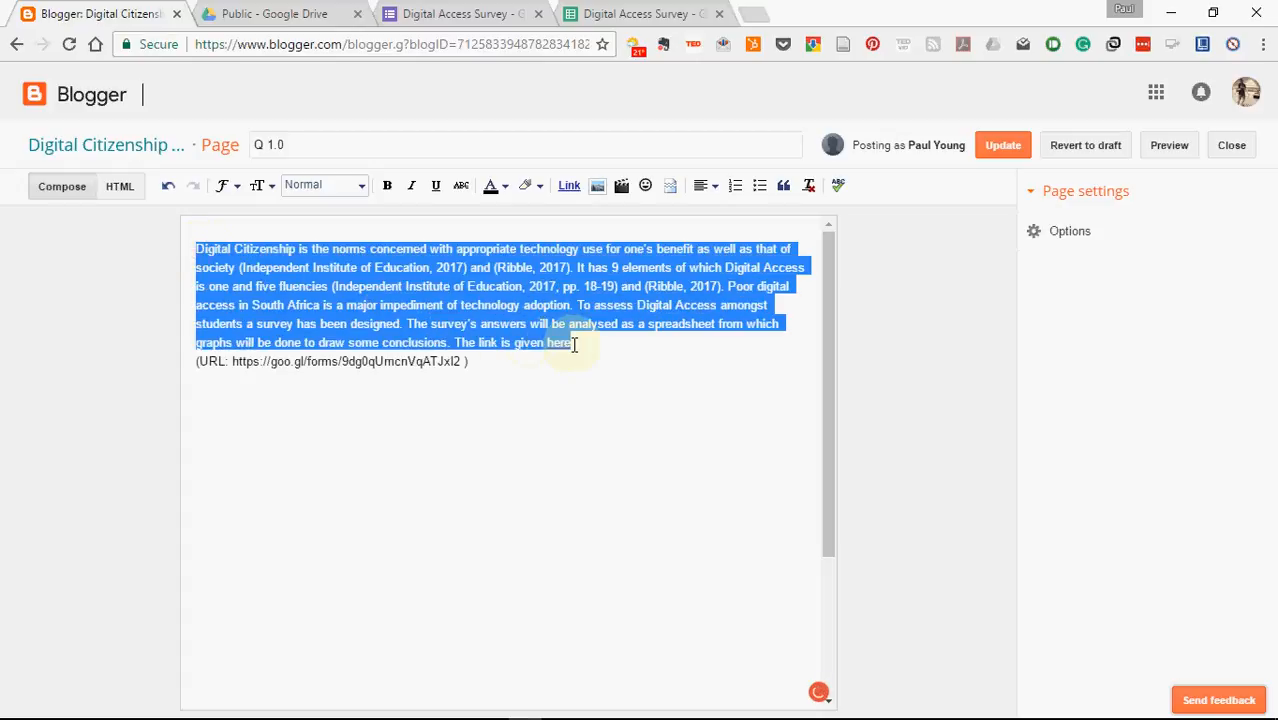
left_click(713, 186)
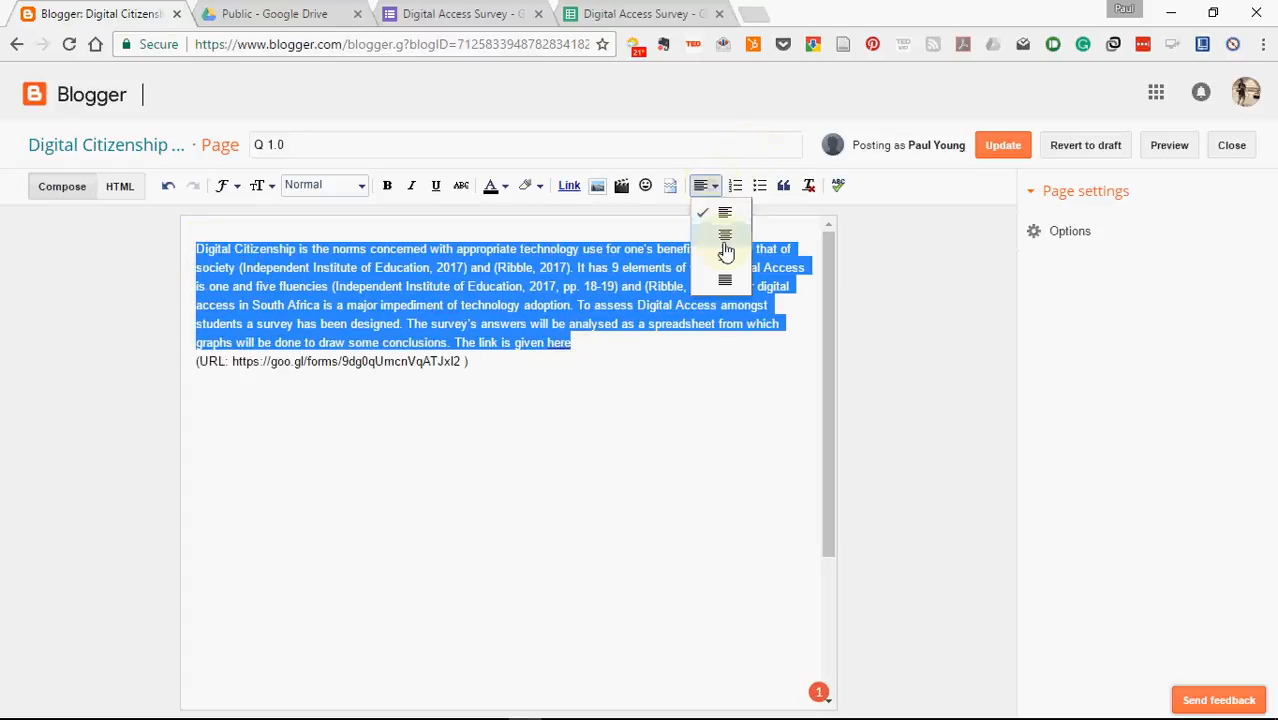
left_click(725, 280)
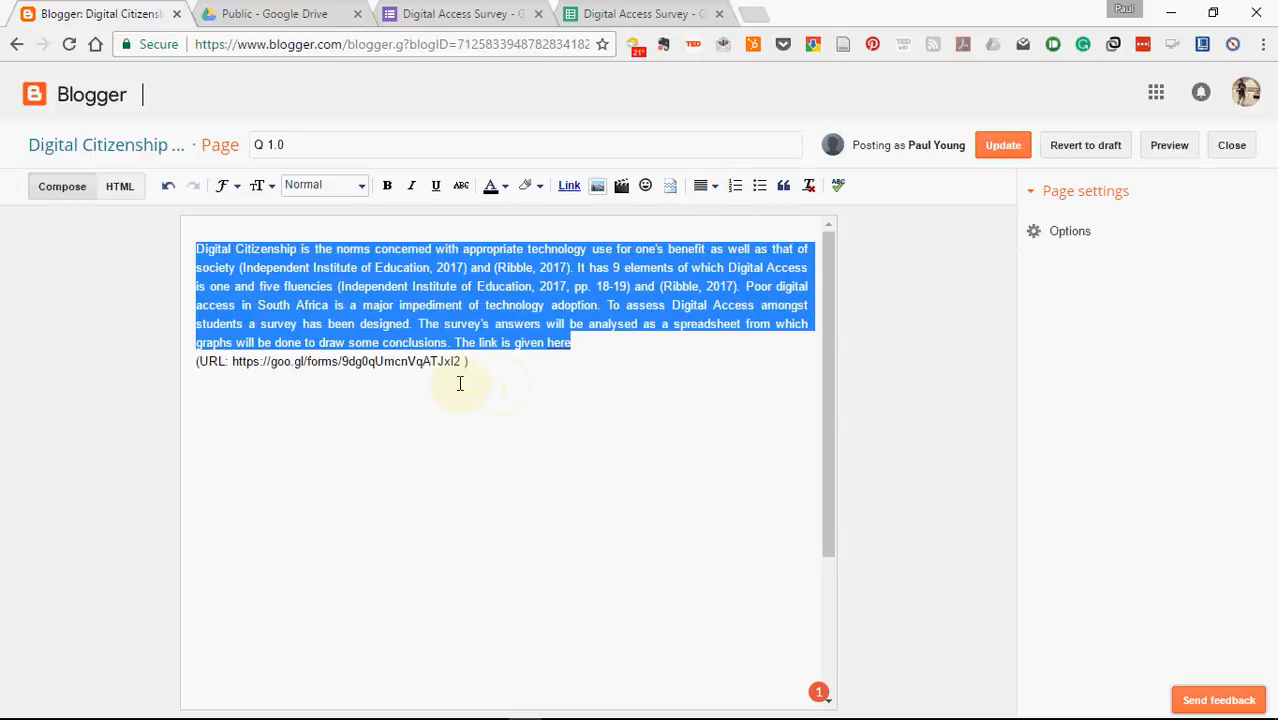
Remove the space before the closing bracket after the survey form URL.
left_click(487, 368)
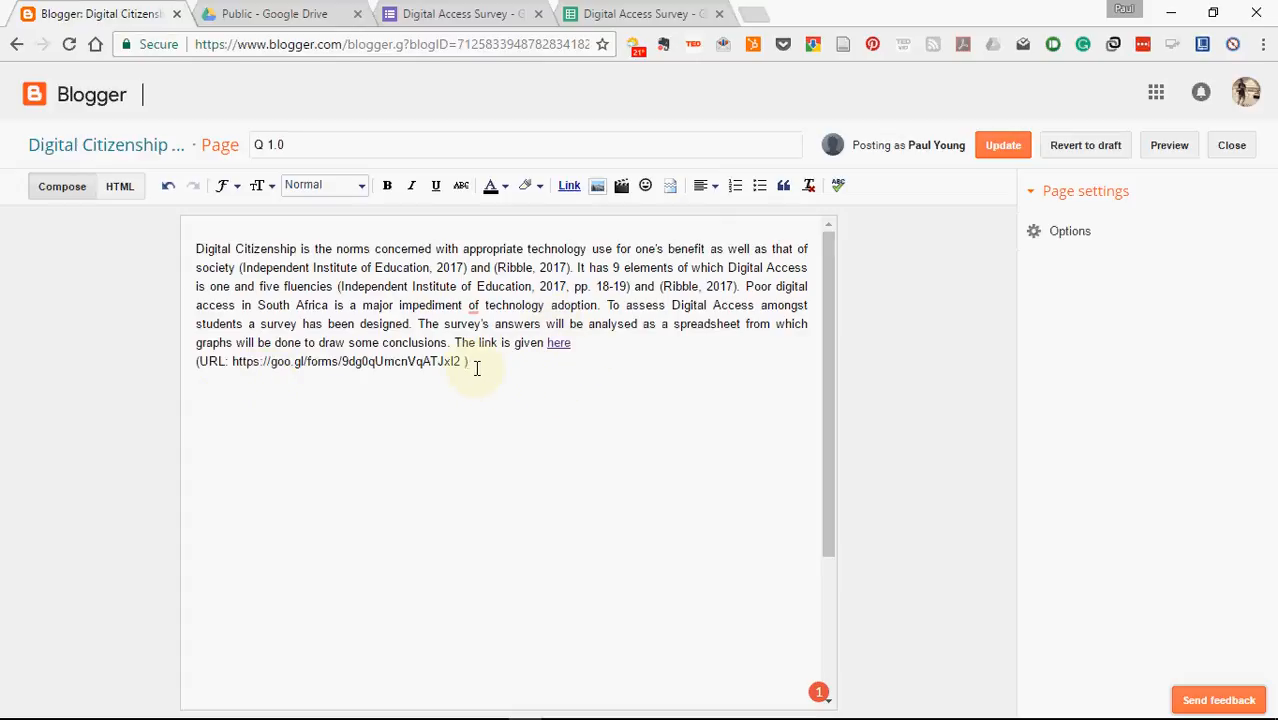
type(")")
key("Return")
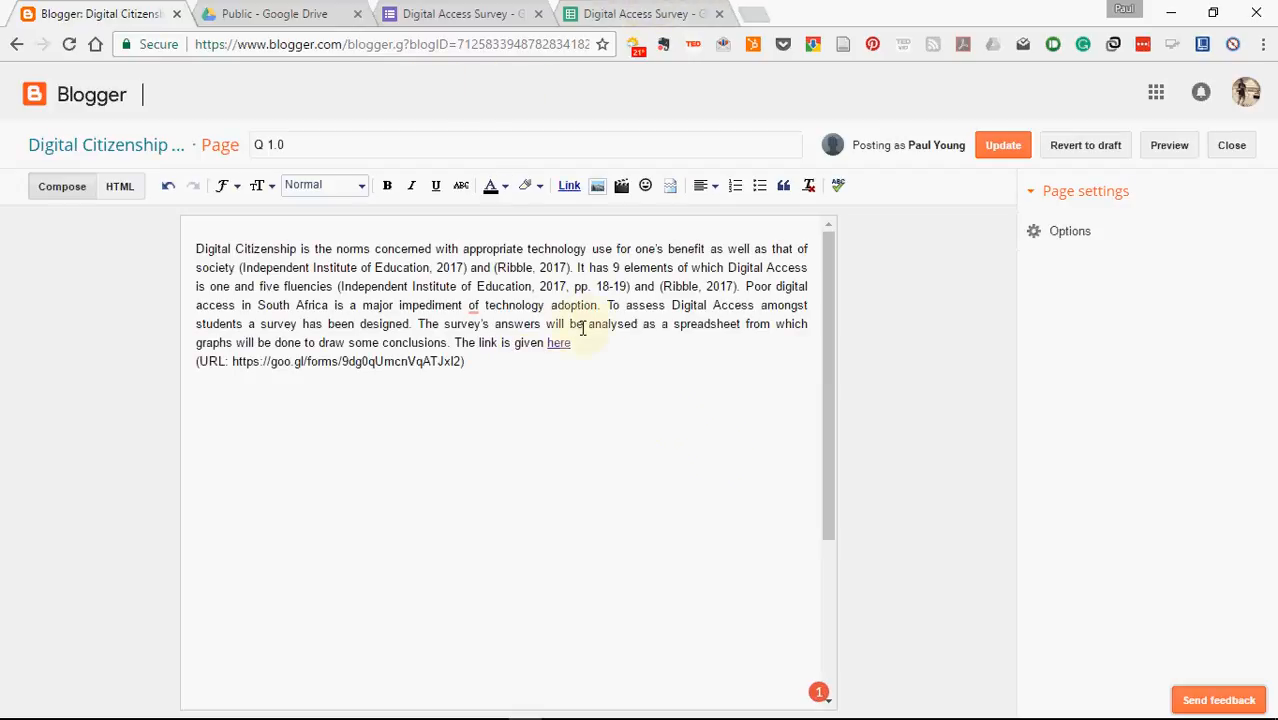
Copy the web address of the Digital Access Survey spreadsheet and return to the Q 1.0 page in Blogger.
left_click(630, 16)
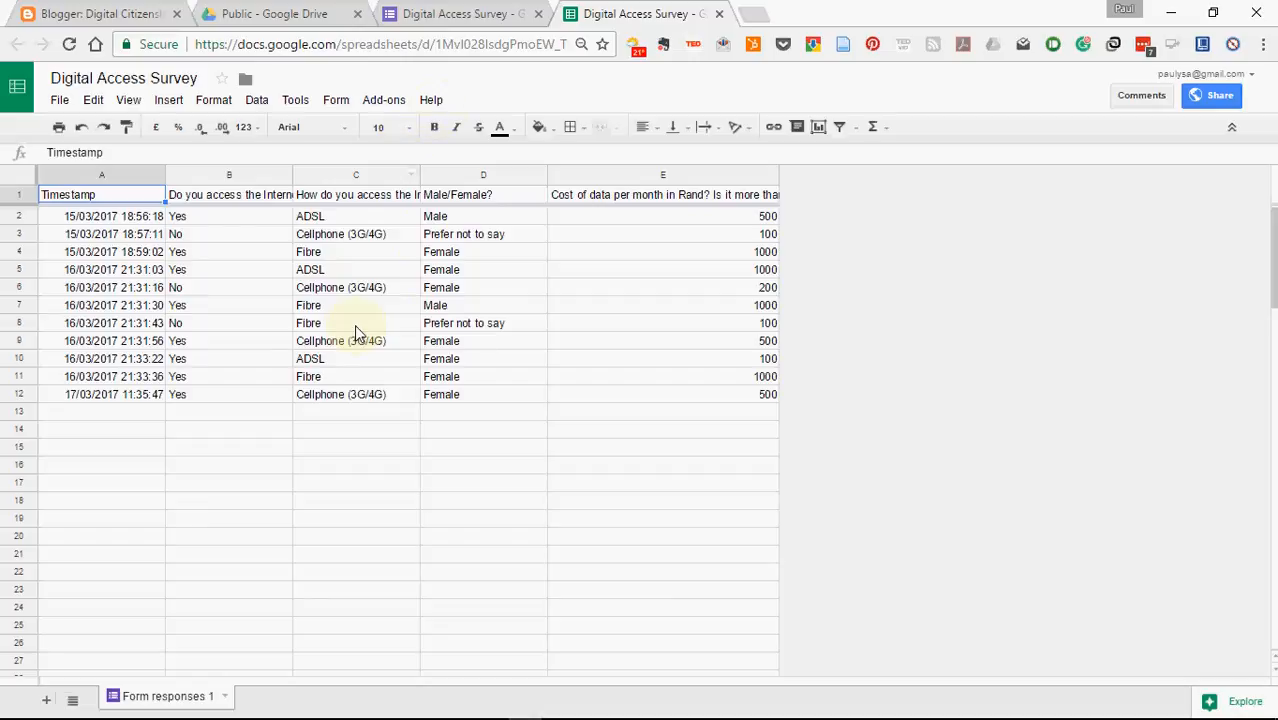
left_click(480, 47)
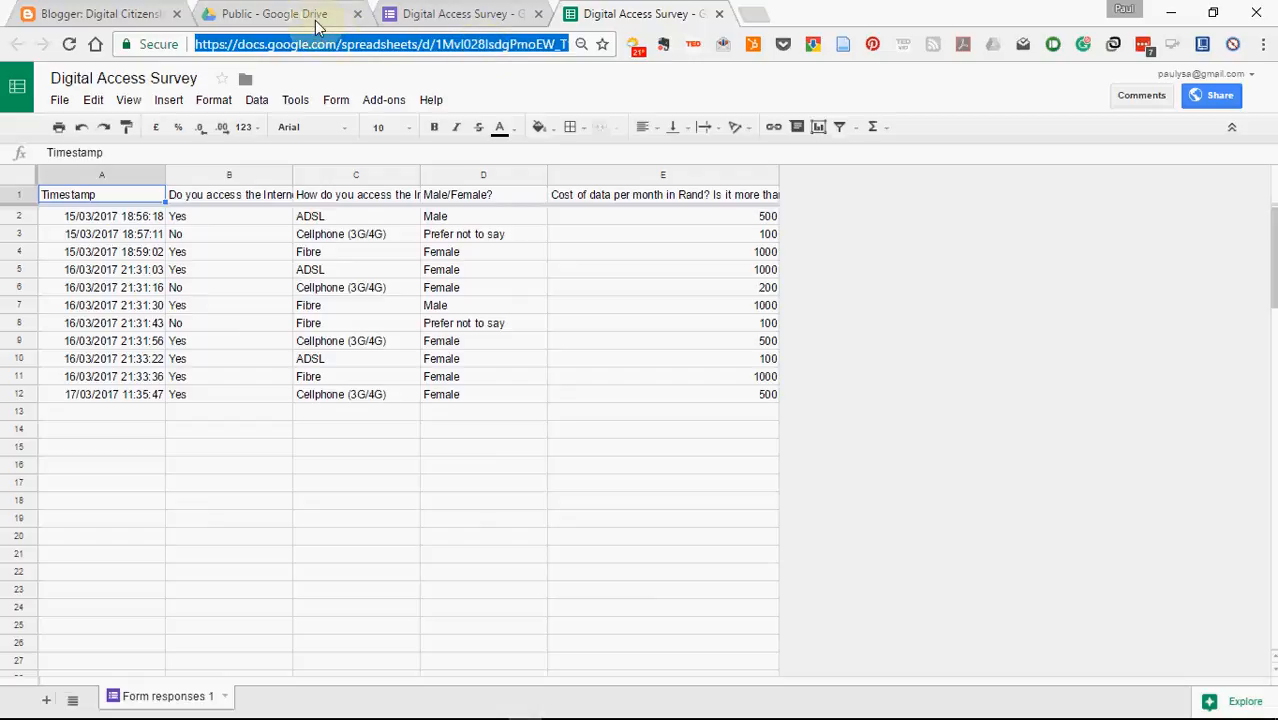
left_click(113, 12)
Add the line "Link to my collected data in Google Sheets" below the bracketed form URL.
left_click(490, 360)
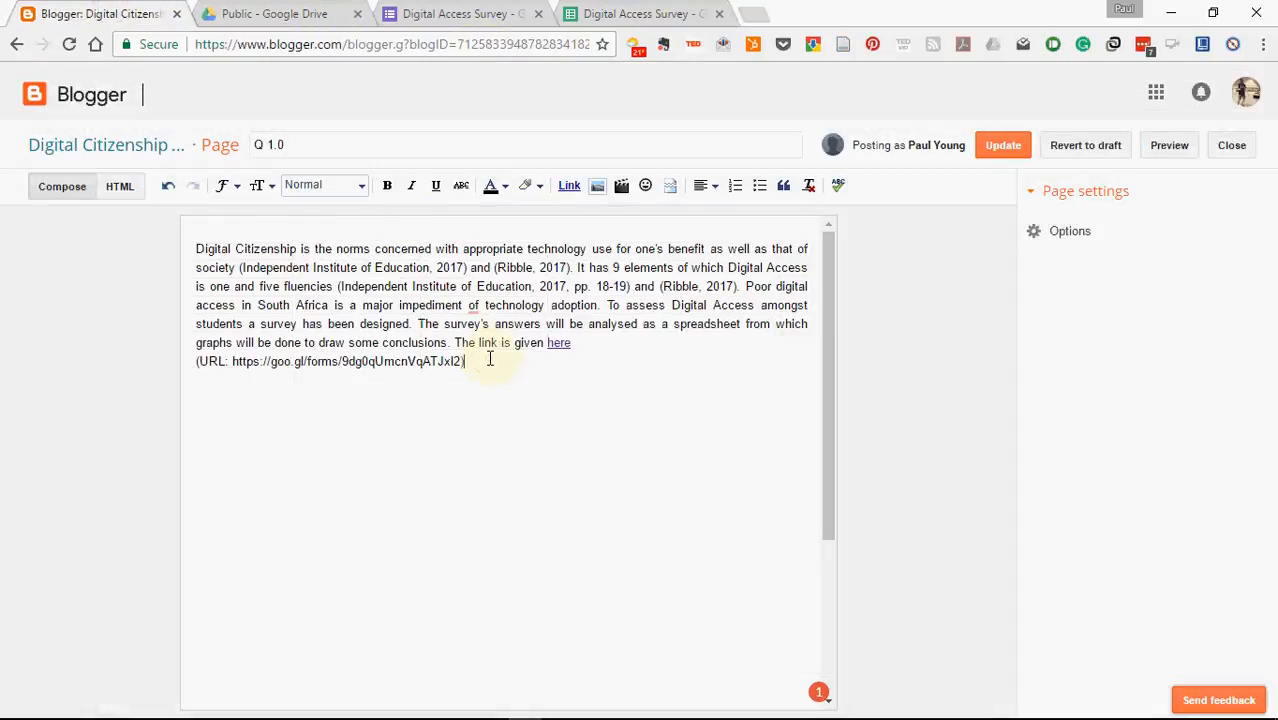
key("Return")
type("Link to my coll")
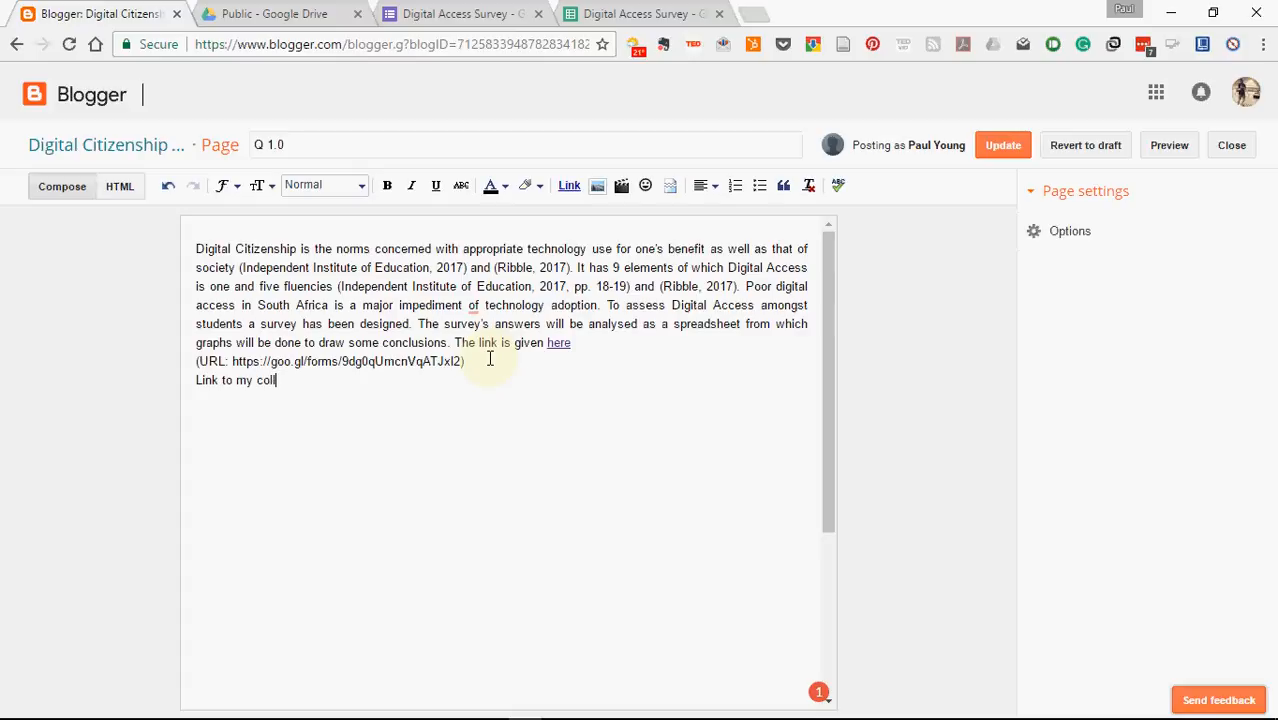
type("ected data in Google Sheets")
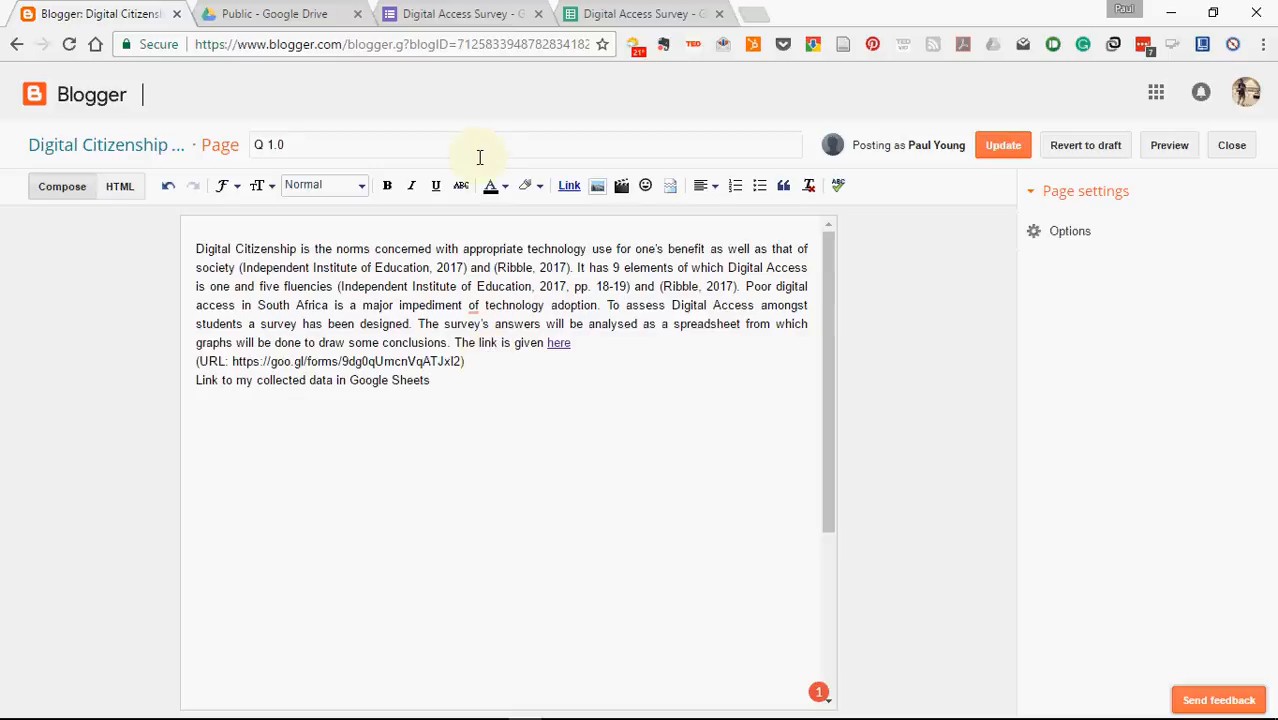
Link the words "Google Sheets" to the copied spreadsheet address, testing the link, and dismiss the link pop-up.
left_click_drag(349, 381, 431, 381)
left_click(570, 185)
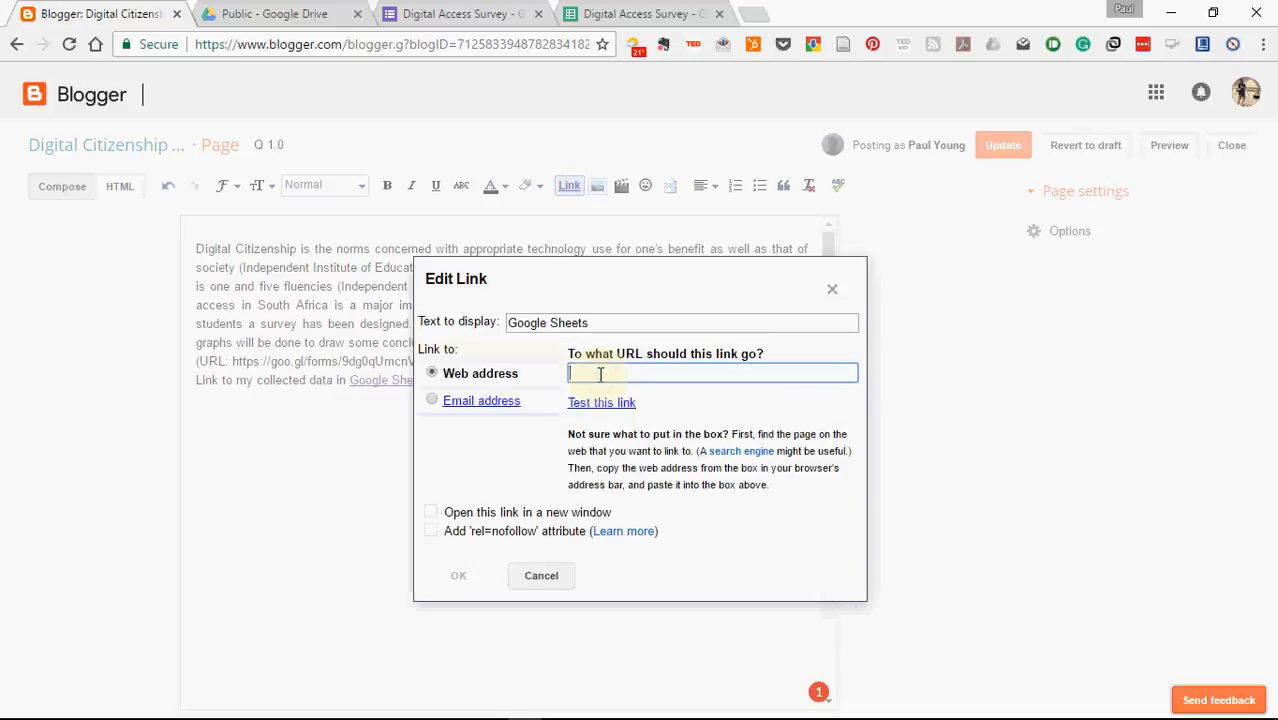
key("ctrl+v")
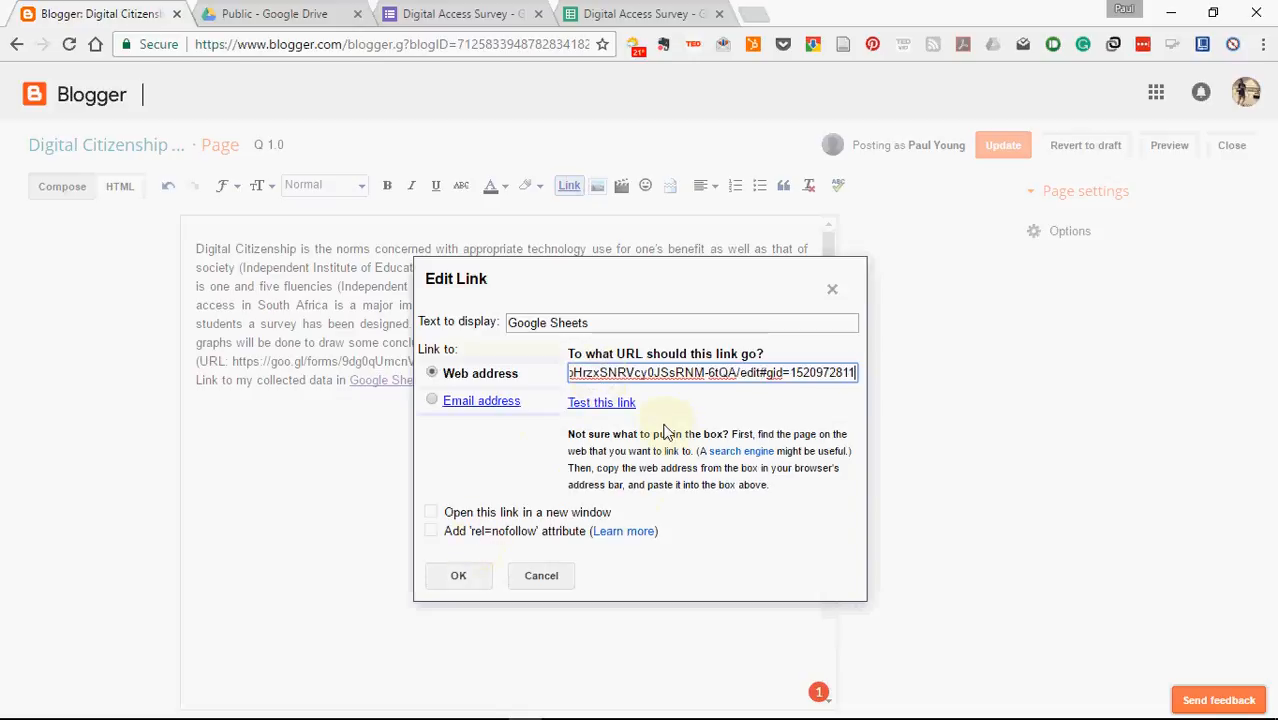
left_click(588, 405)
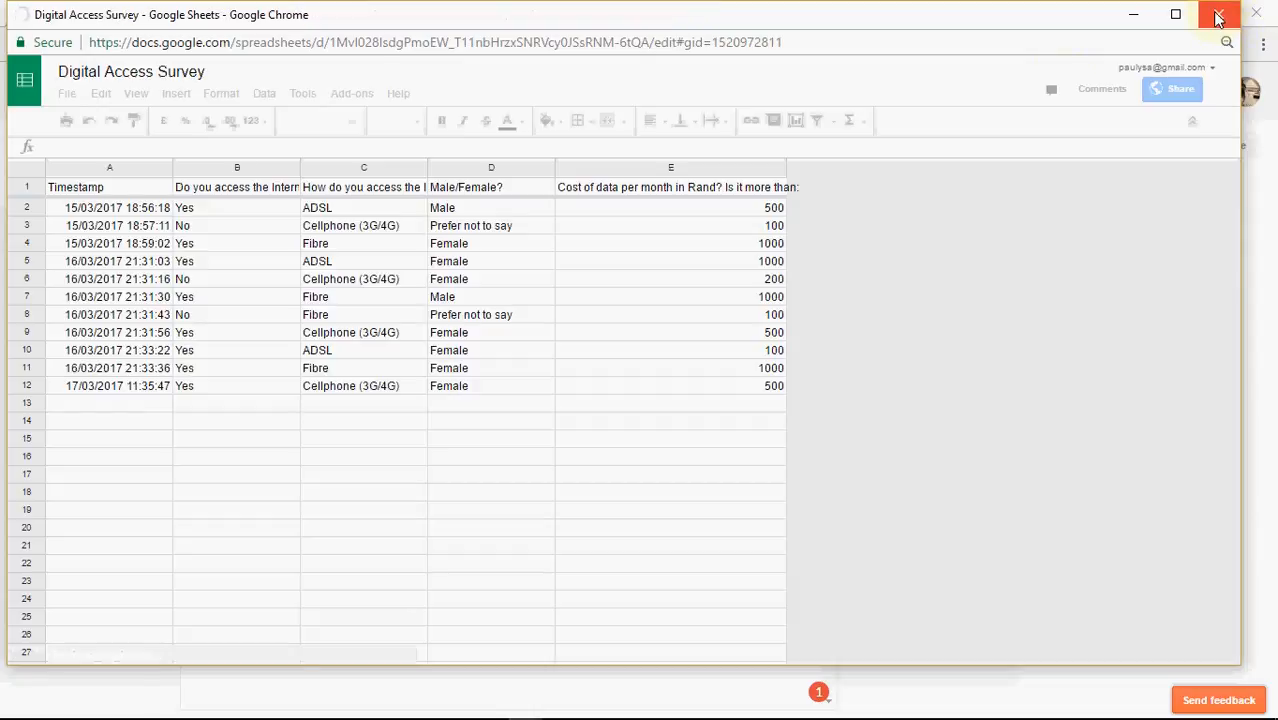
left_click(1218, 18)
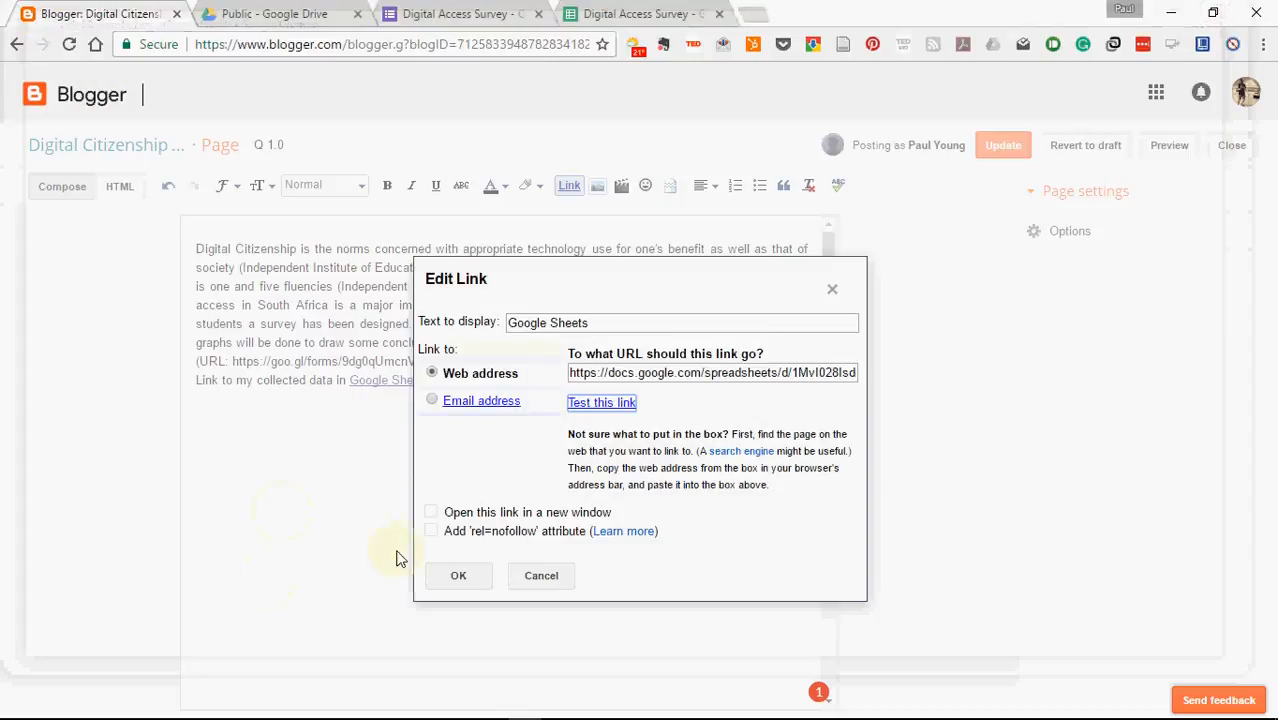
left_click(459, 578)
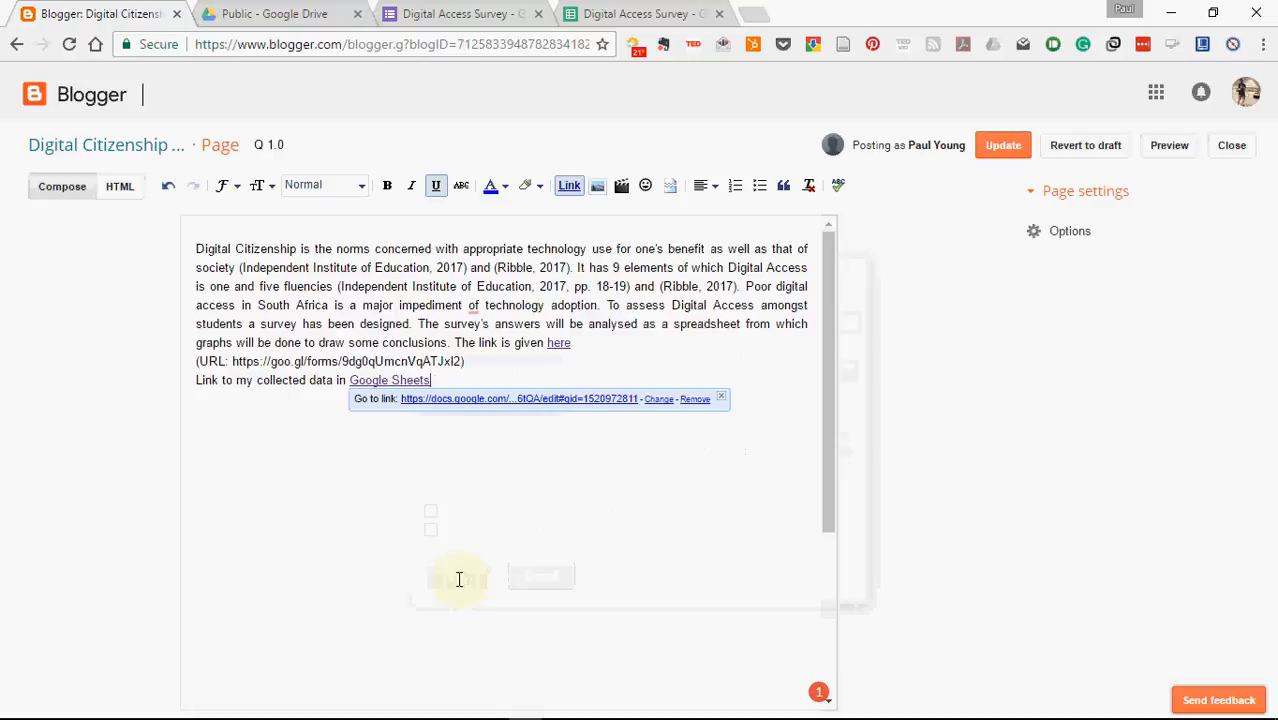
left_click(721, 397)
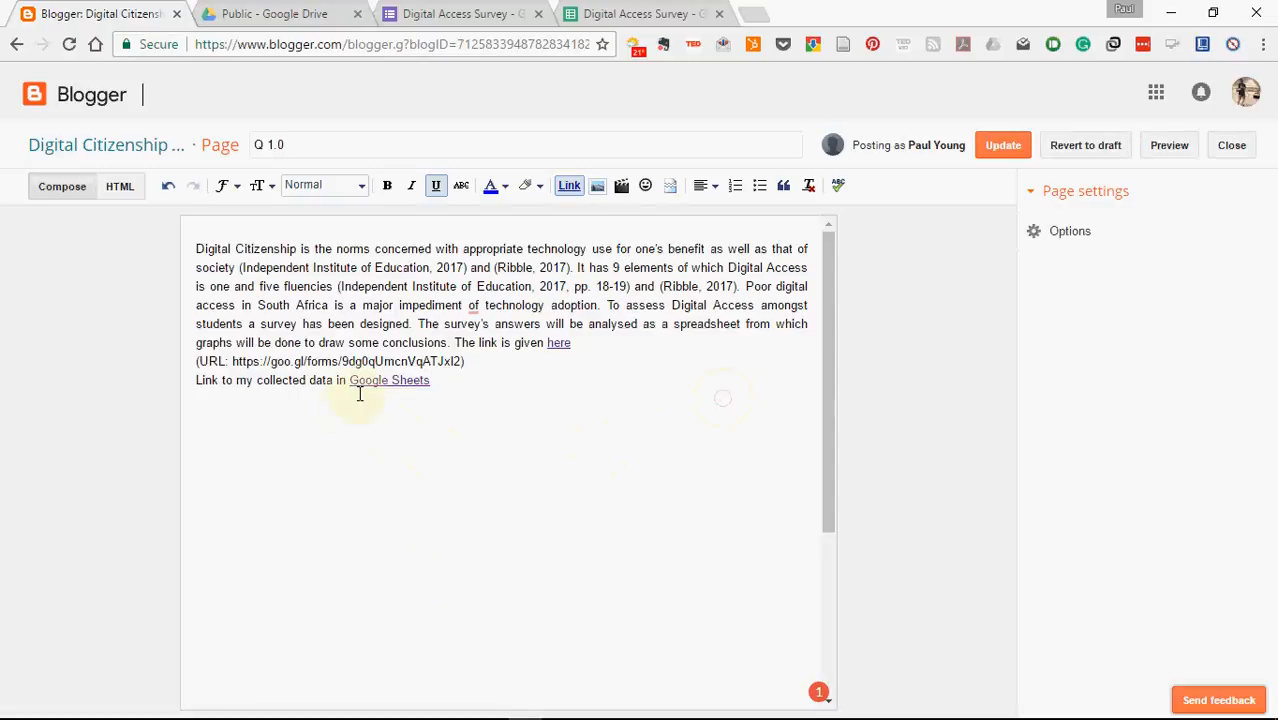
Delete the bracketed form URL and reword the start of the collected data line to "The link".
left_click_drag(465, 362, 199, 364)
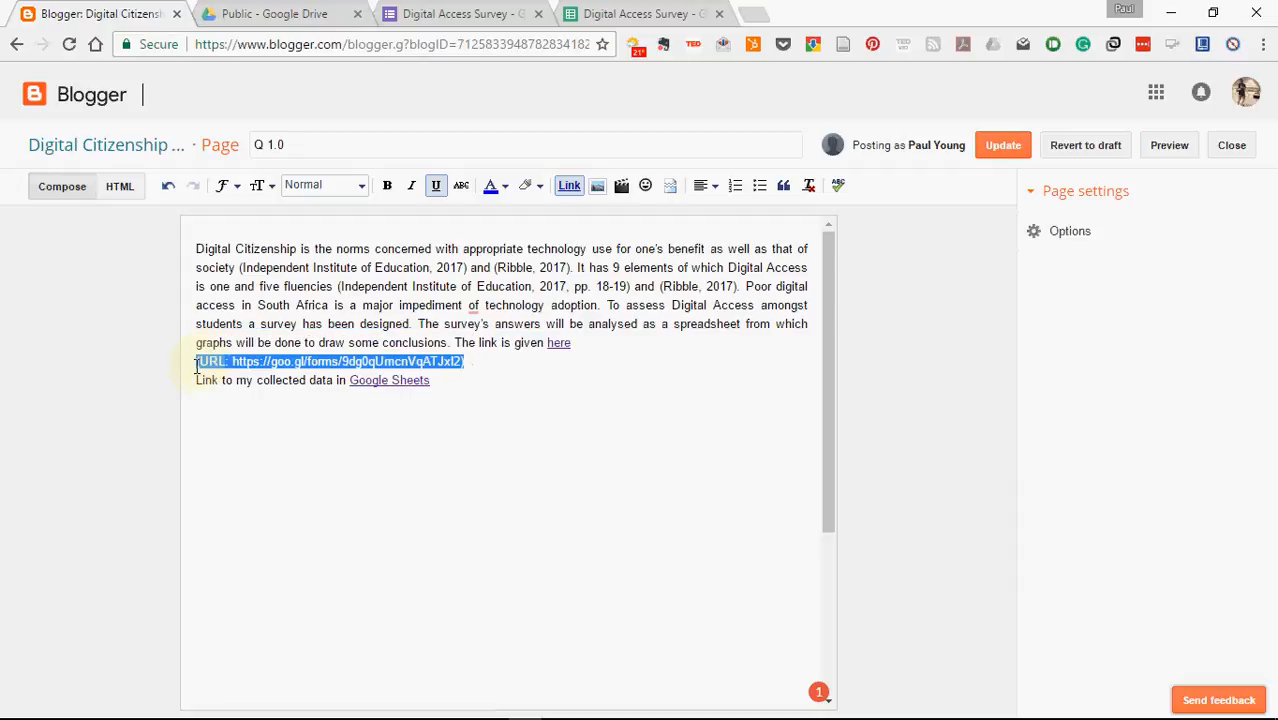
key("BackSpace")
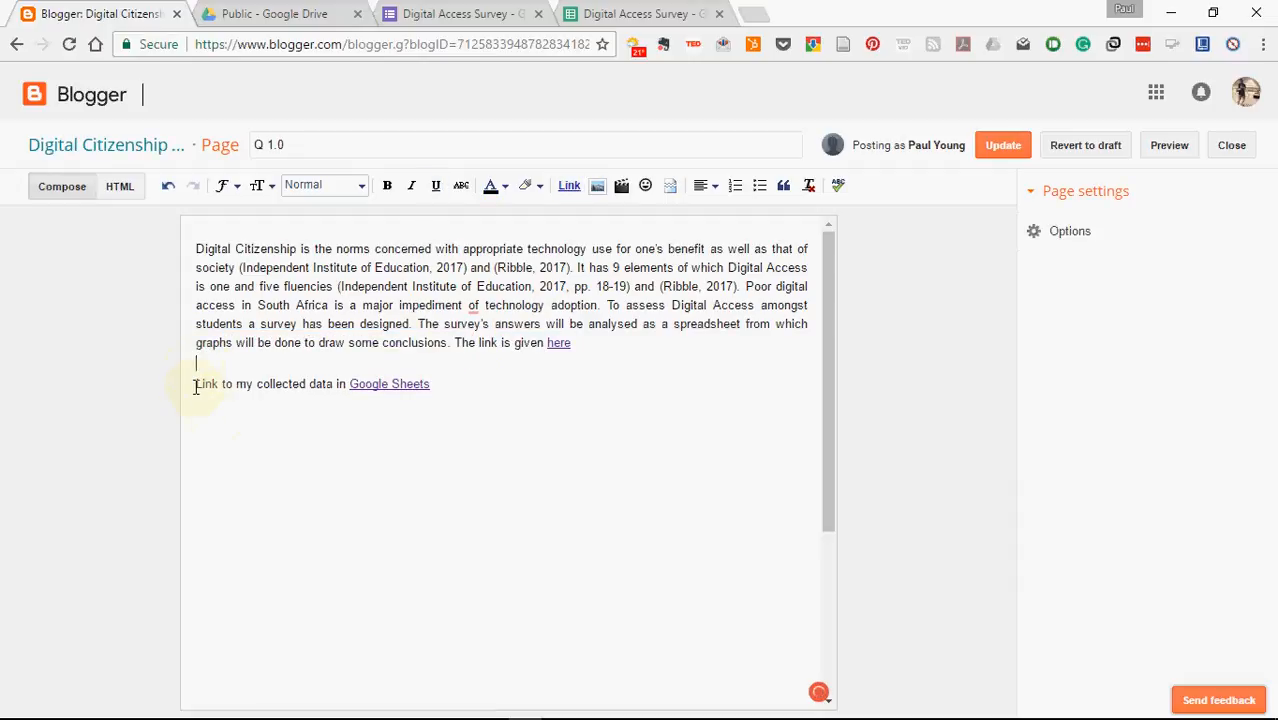
left_click(196, 387)
type("The")
key("Delete")
key("Delete")
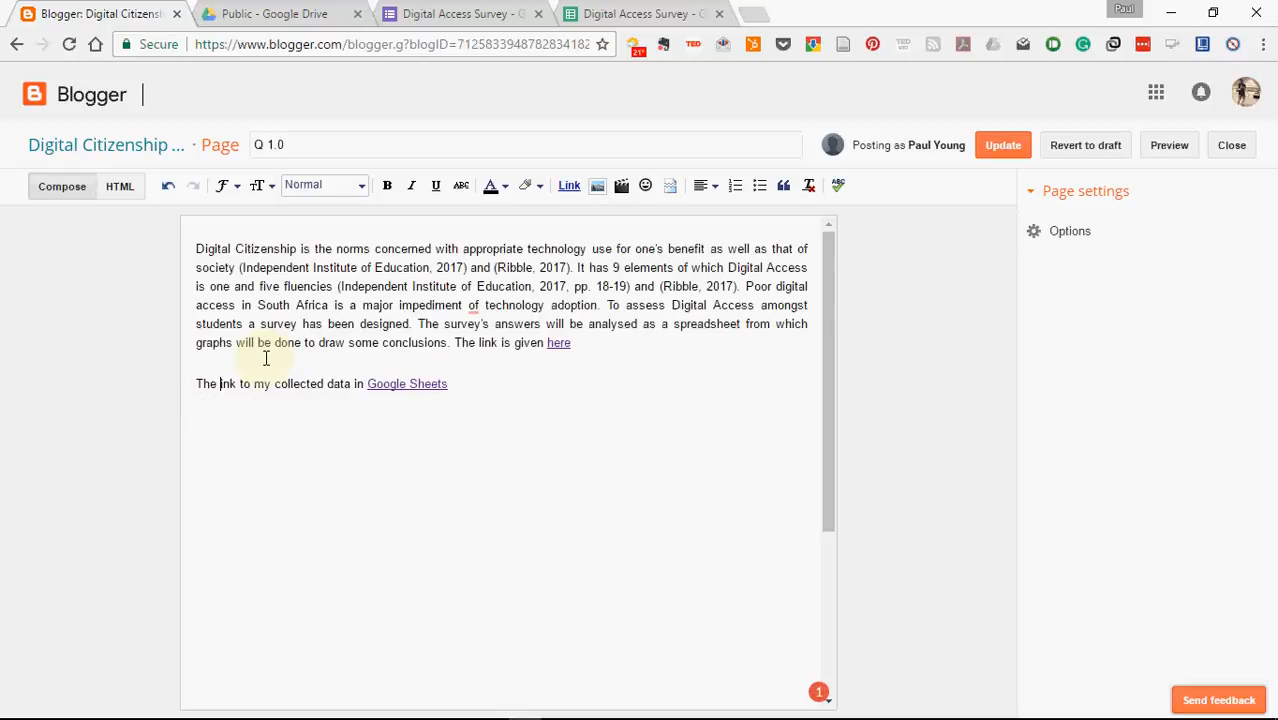
type("l")
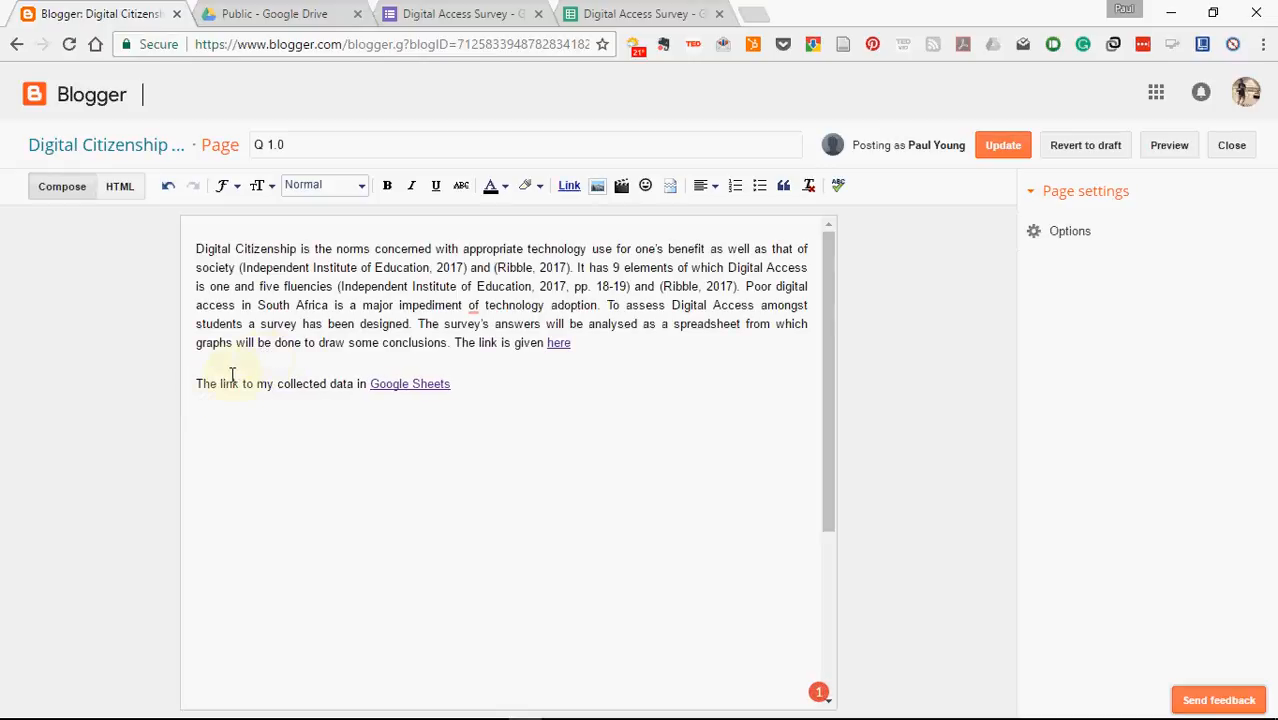
Insert two line breaks after the linked words "Google Sheets".
left_click(197, 385)
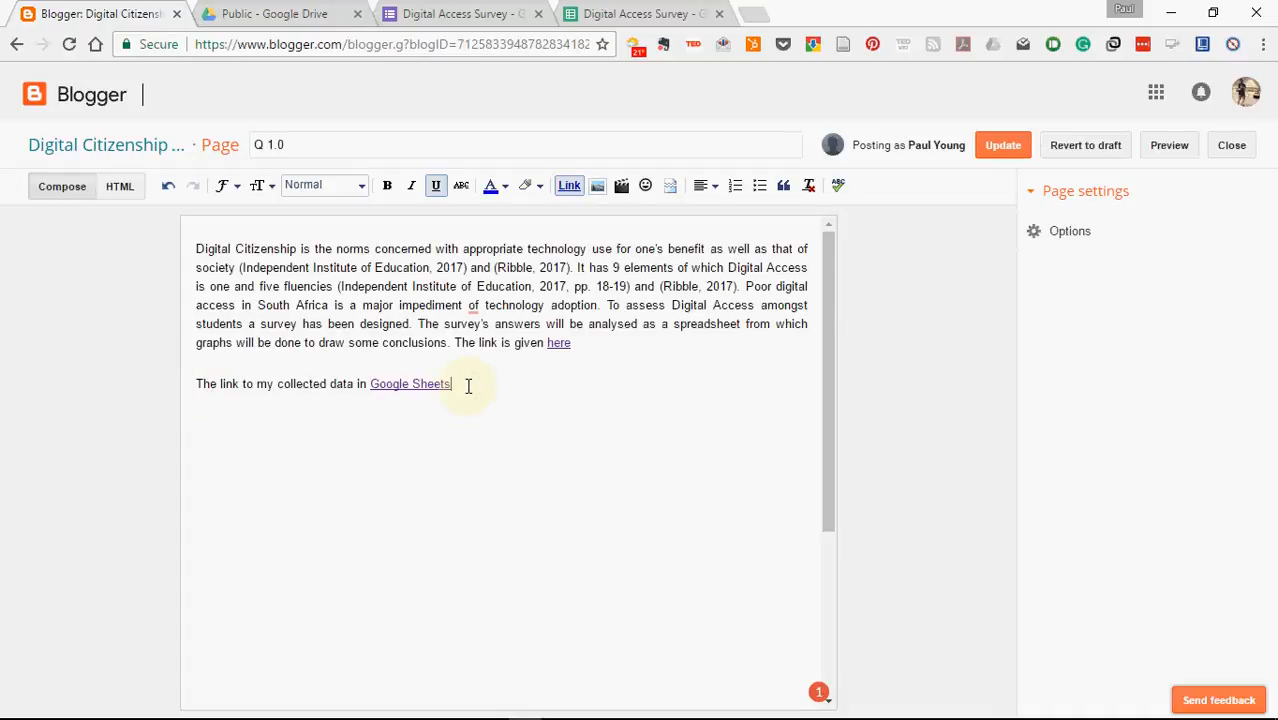
key("Return")
key("Return")
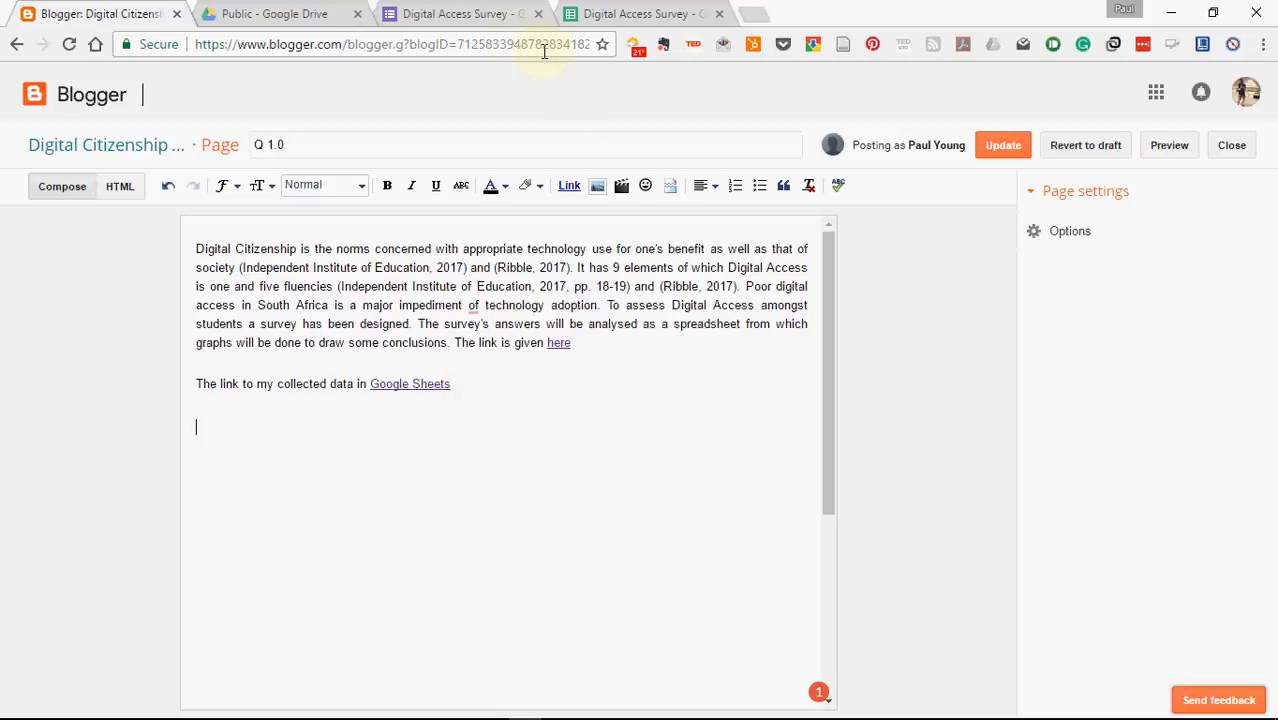
Switch to the Digital Access Survey form and reopen its sending options to display the shareable link.
left_click(445, 18)
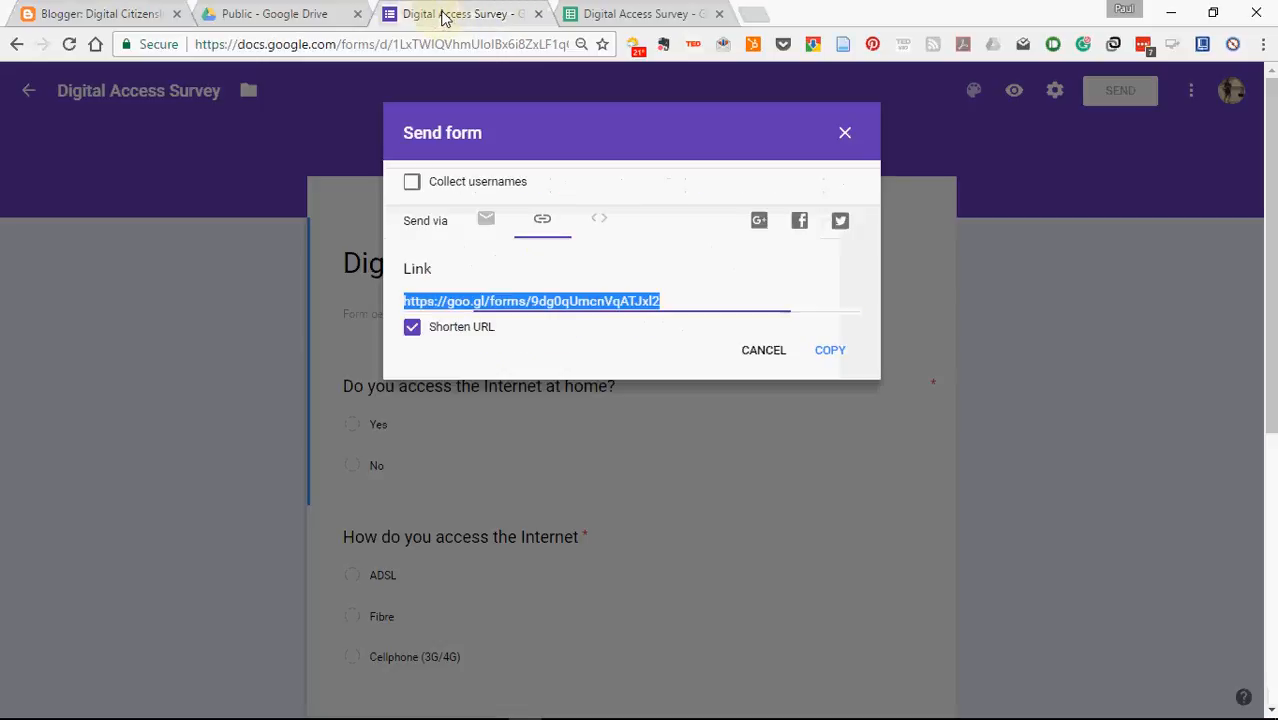
left_click(766, 358)
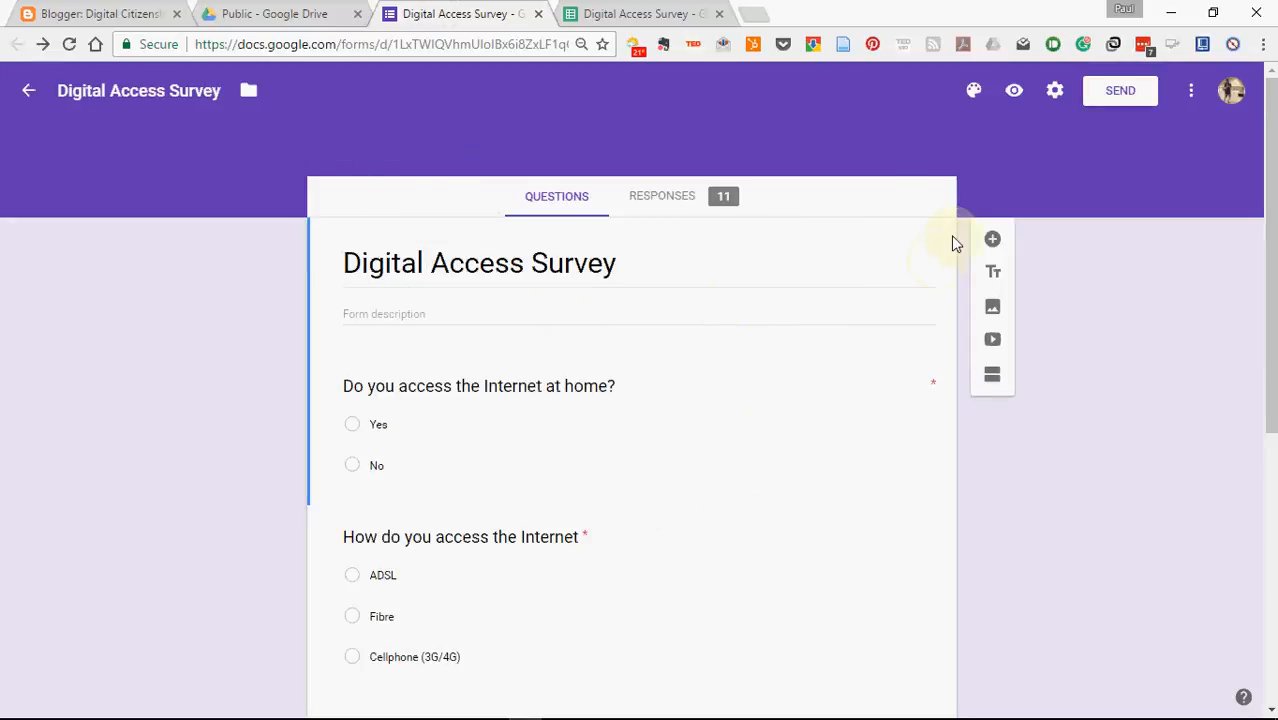
left_click(1120, 91)
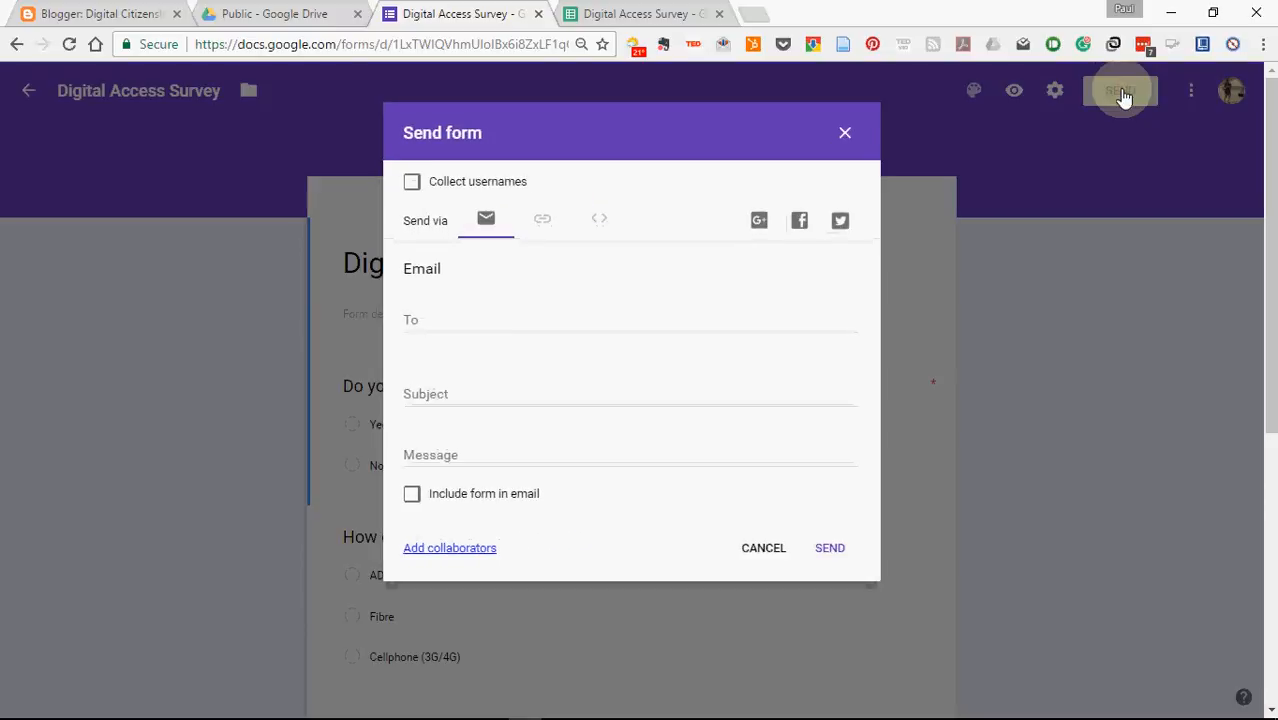
left_click(540, 221)
Check the copied spreadsheet address in a new browser tab, close that tab, and dismiss the form's sending options.
left_click(755, 14)
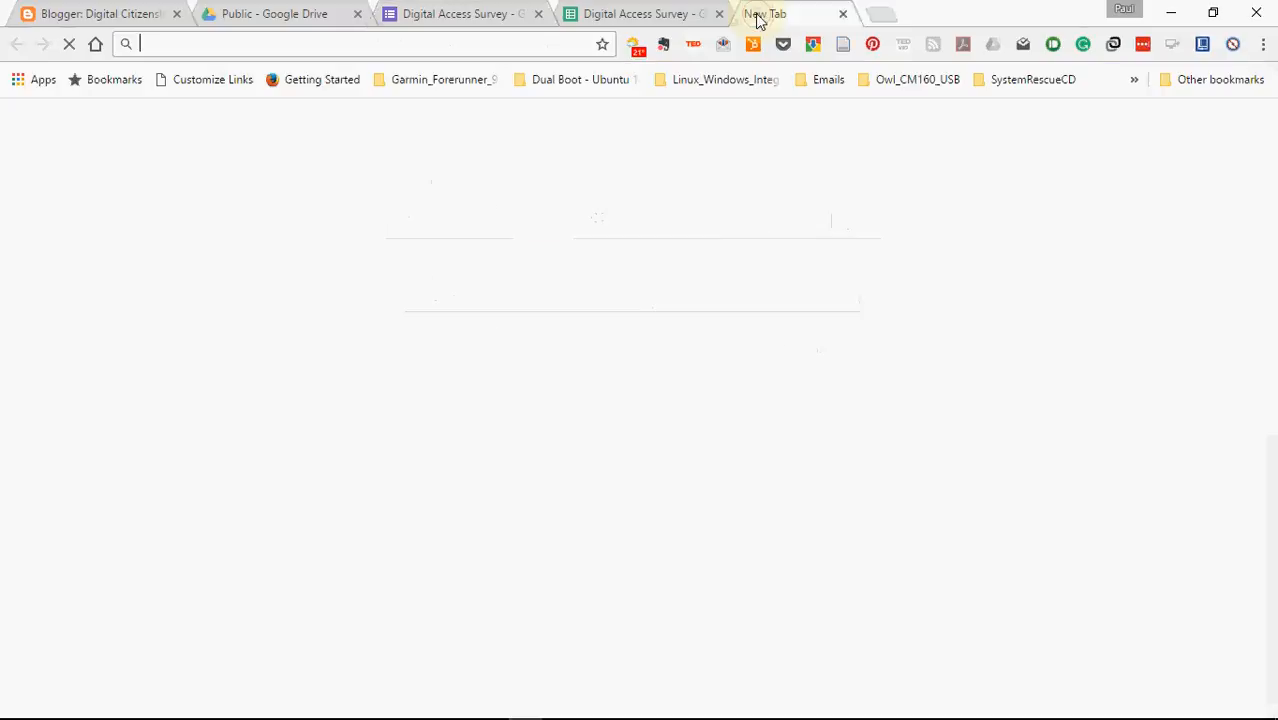
key("ctrl+v")
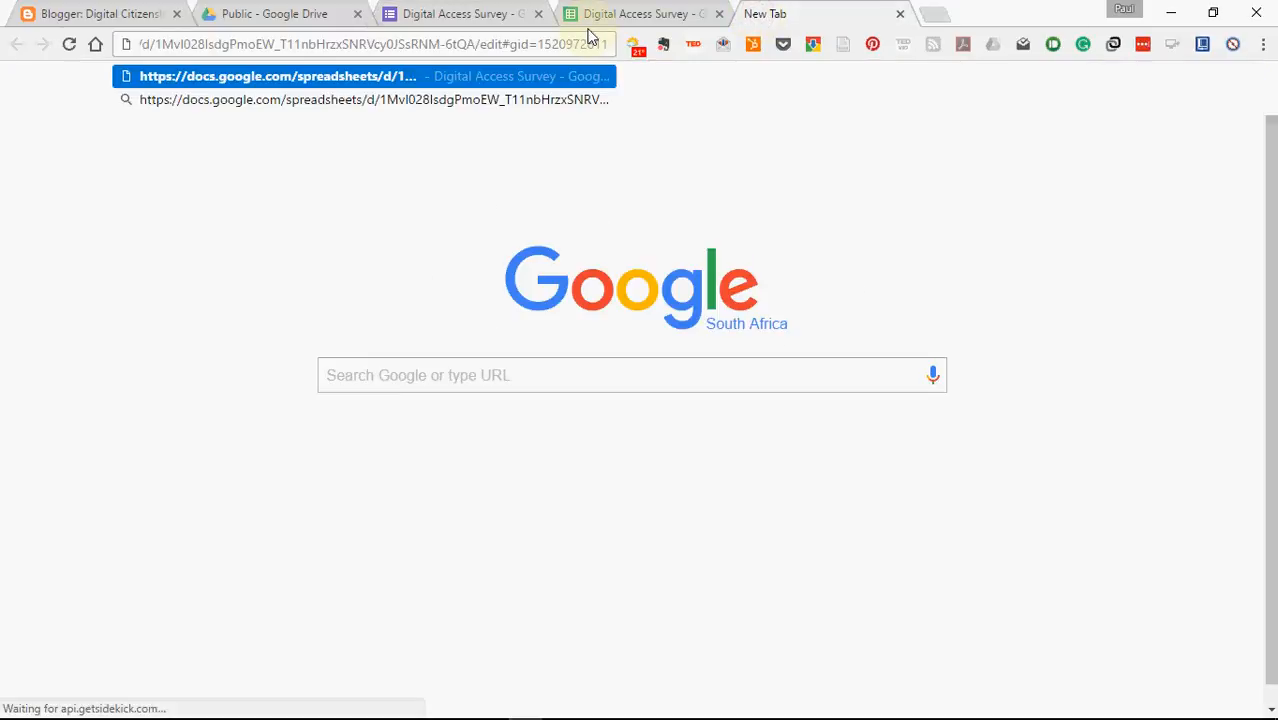
key("Return")
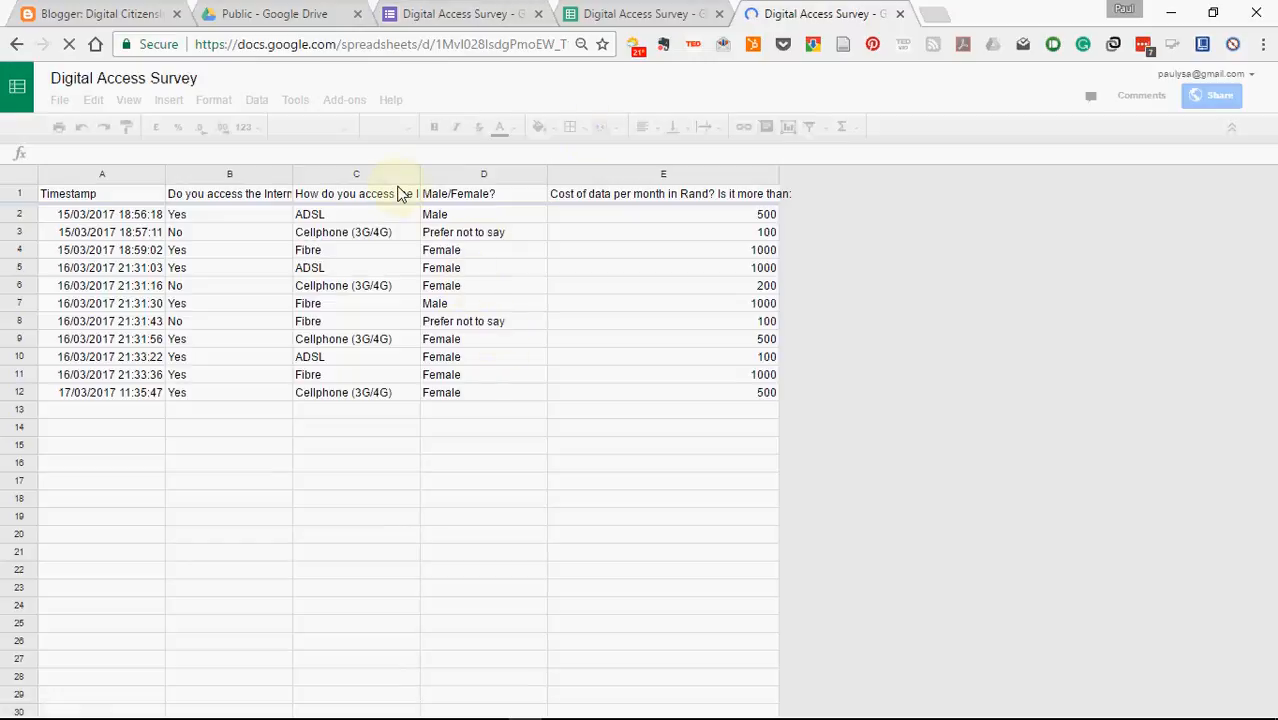
left_click(900, 15)
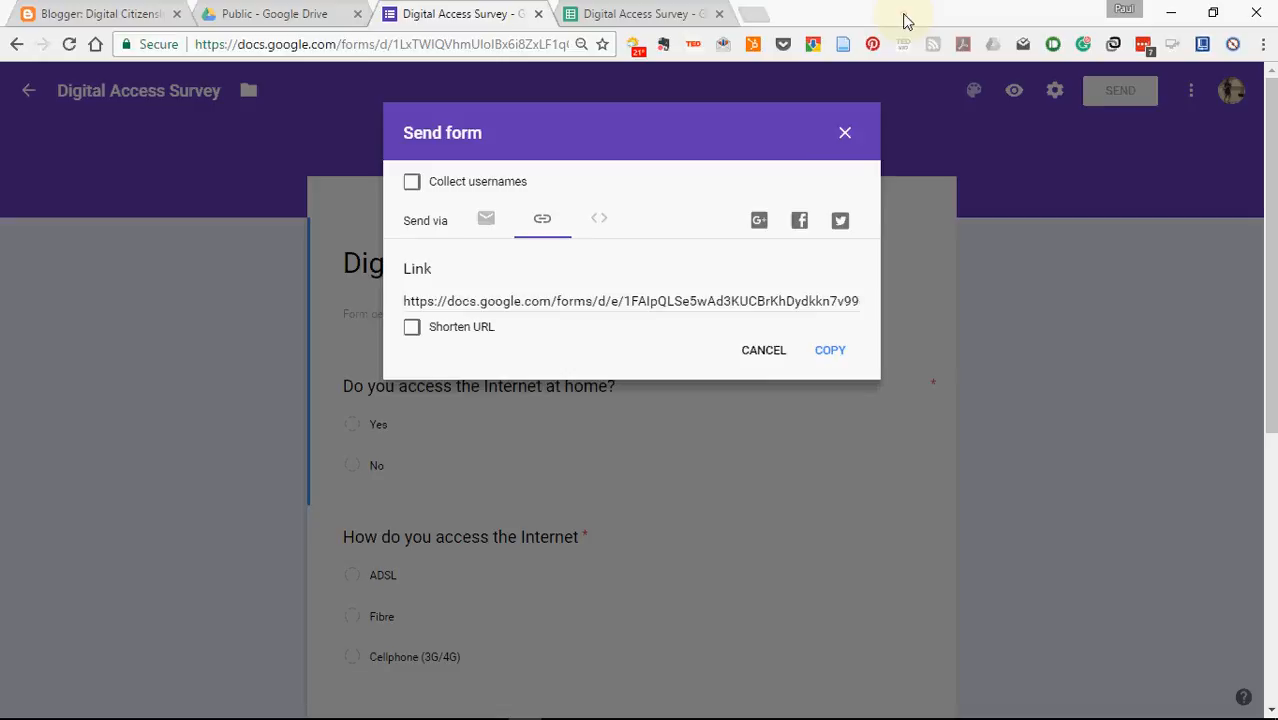
left_click(766, 357)
Review the survey's responses, examining an individual submission and the summary pie charts for the questions.
left_click(652, 196)
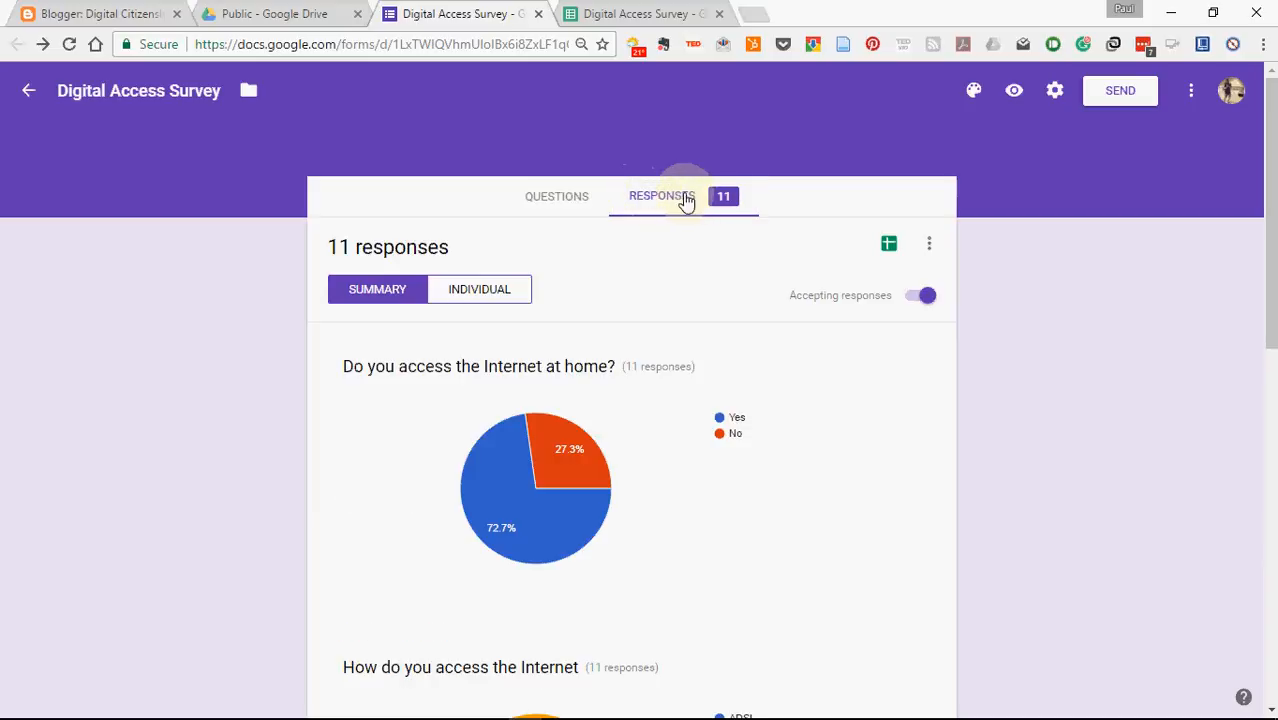
left_click(556, 199)
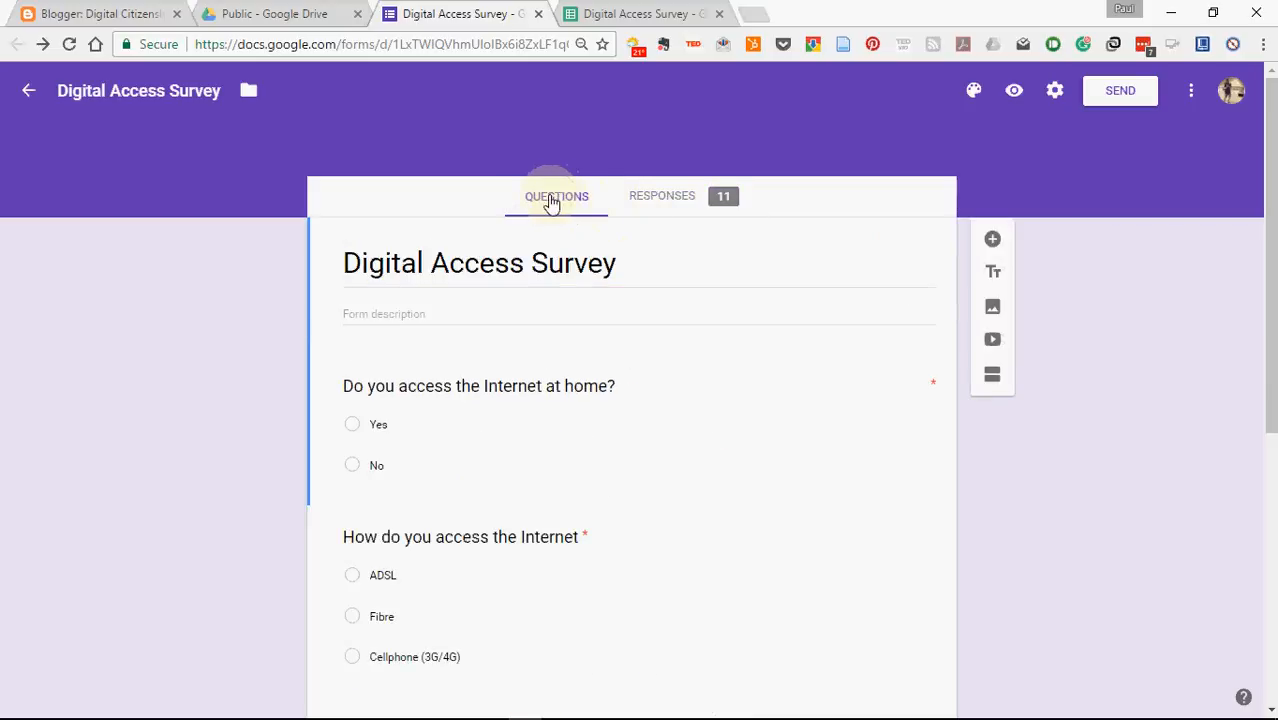
left_click(659, 200)
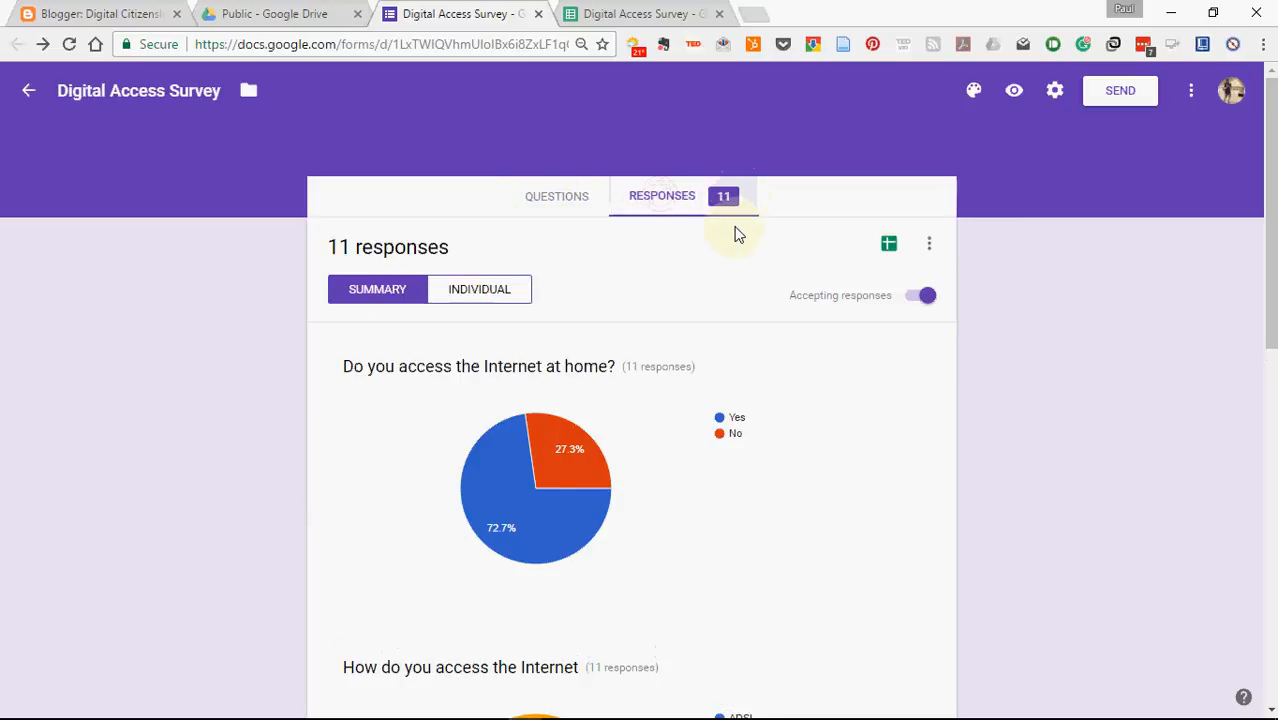
left_click(484, 289)
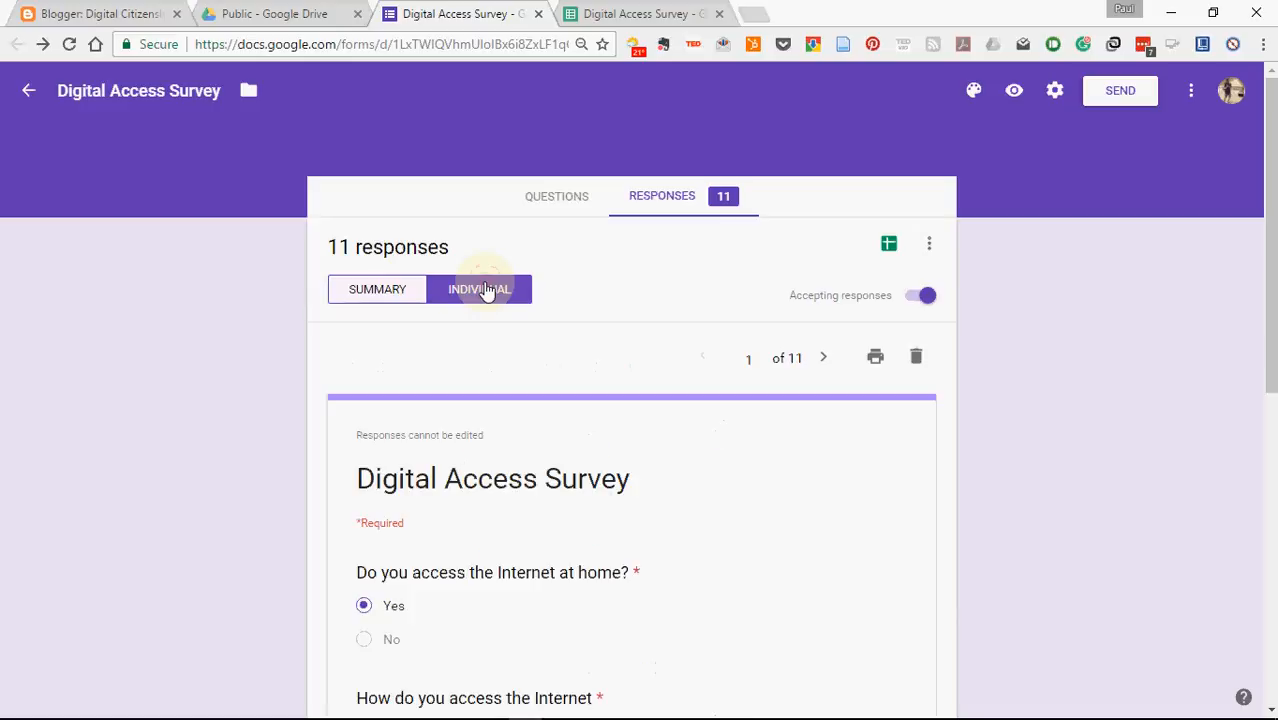
scroll(462, 490, "down", 6)
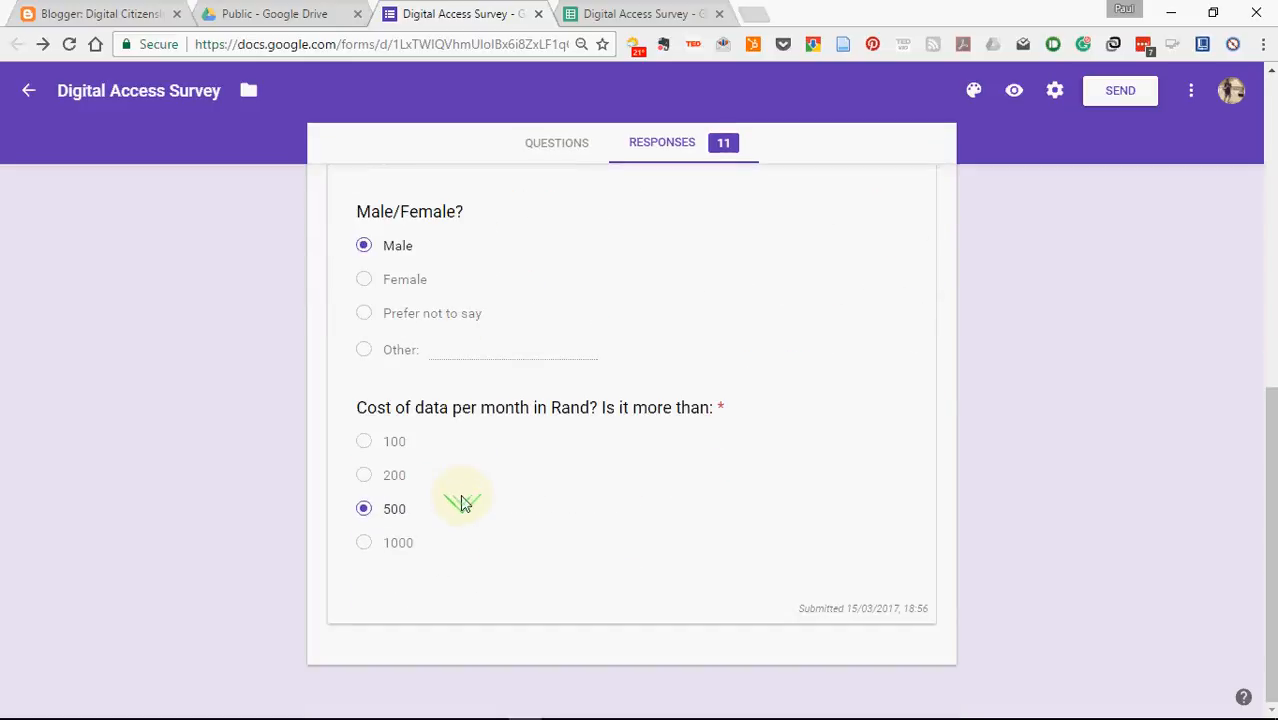
scroll(462, 503, "up", 8)
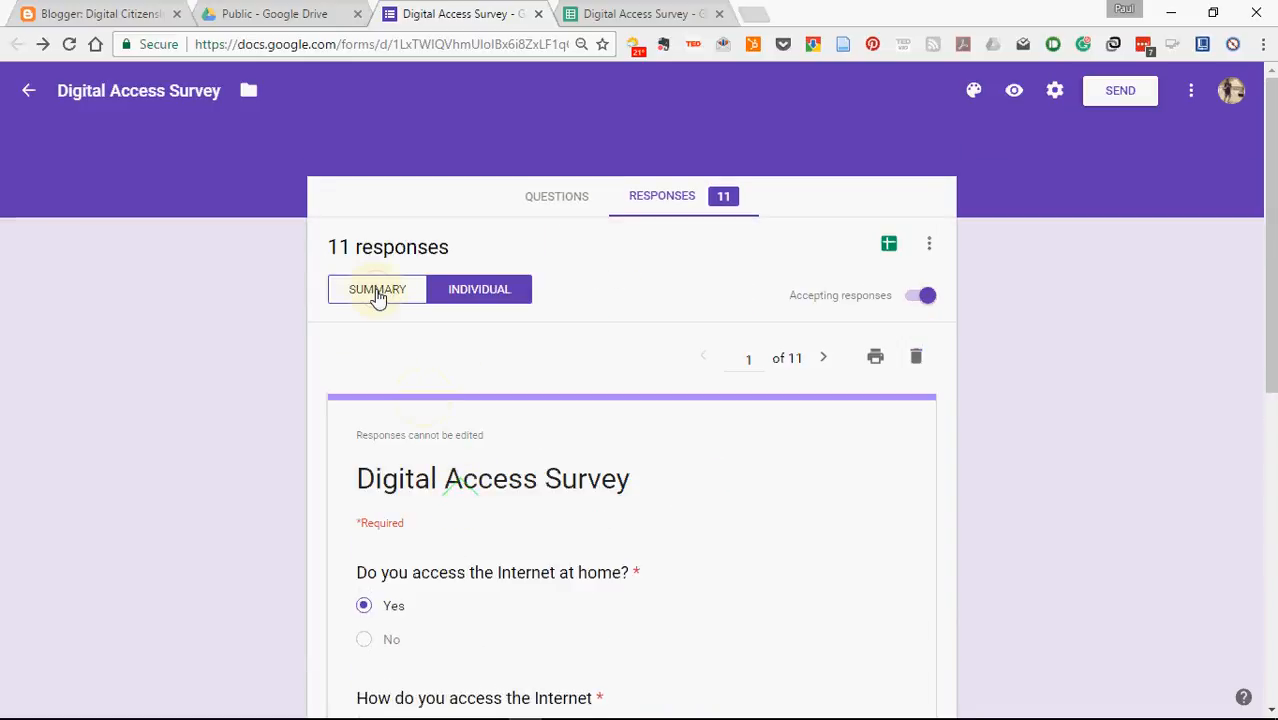
left_click(378, 293)
mouse_move(563, 470)
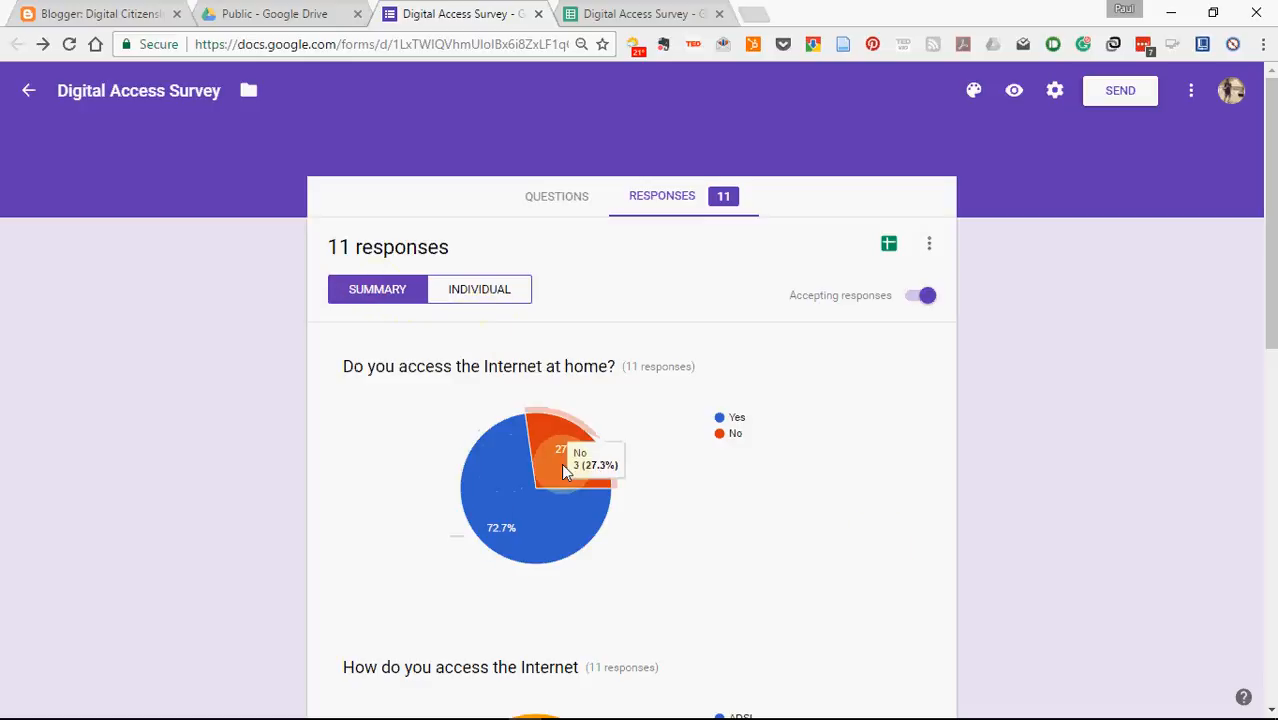
scroll(910, 541, "down", 7)
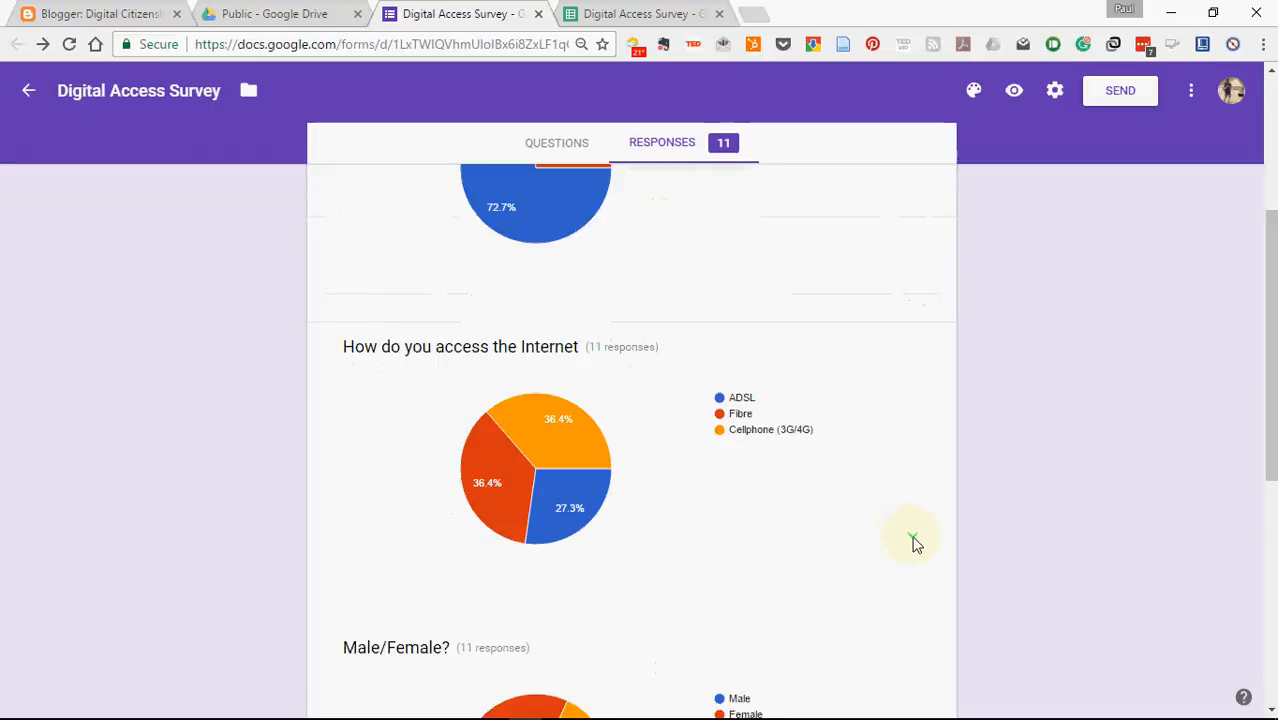
scroll(913, 543, "up", 6)
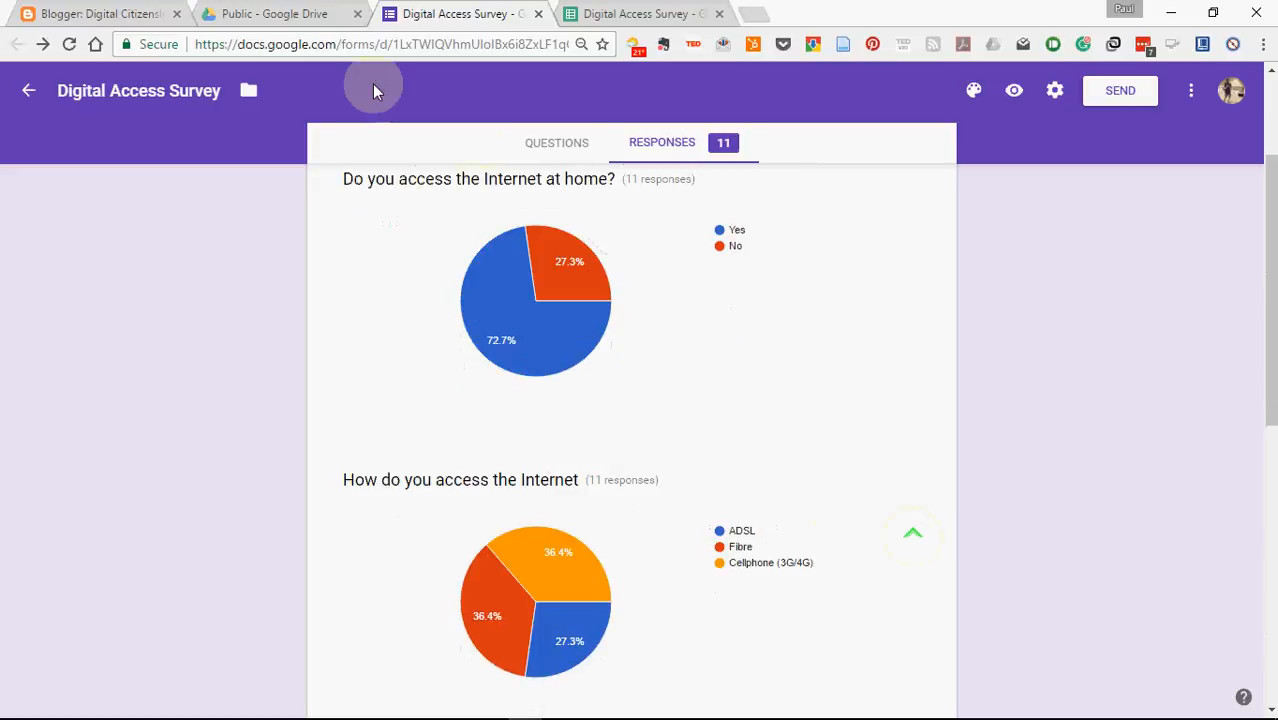
Capture the "Do you access the Internet at home?" chart with Snipping Tool and save it as Capture.PNG in the DigitalCitizenshipChannel folder.
left_click(100, 14)
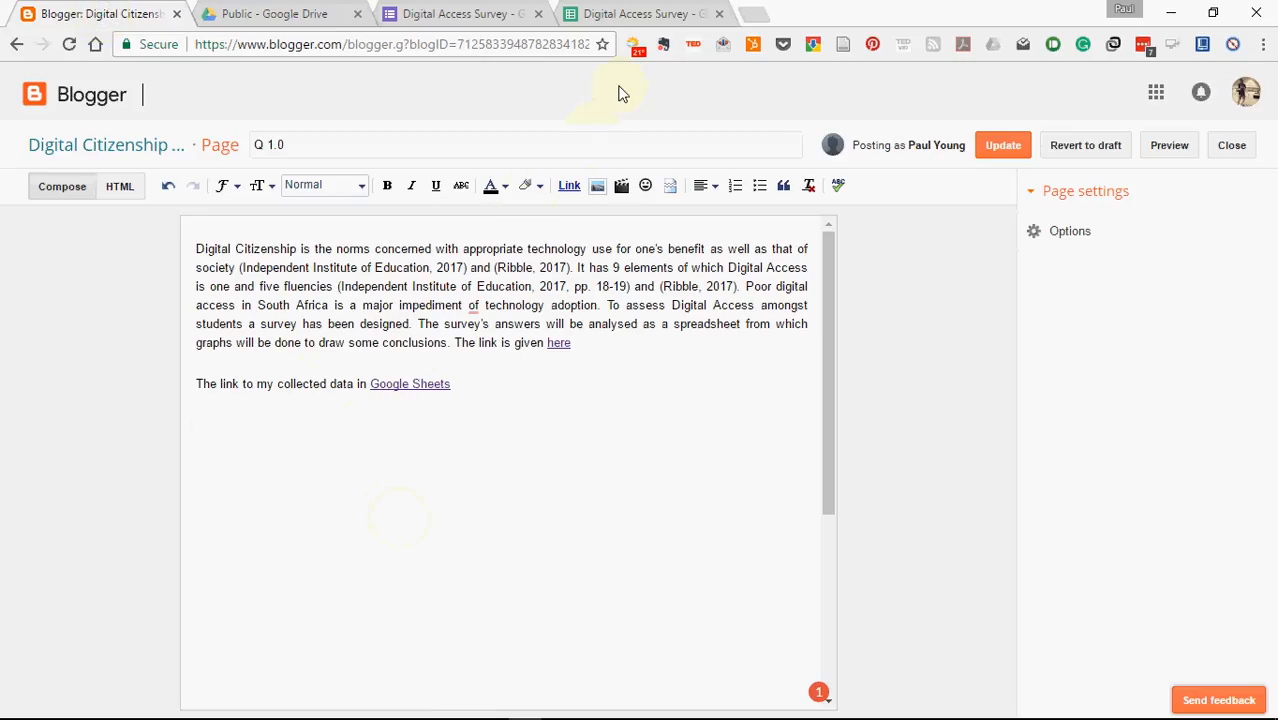
left_click(445, 14)
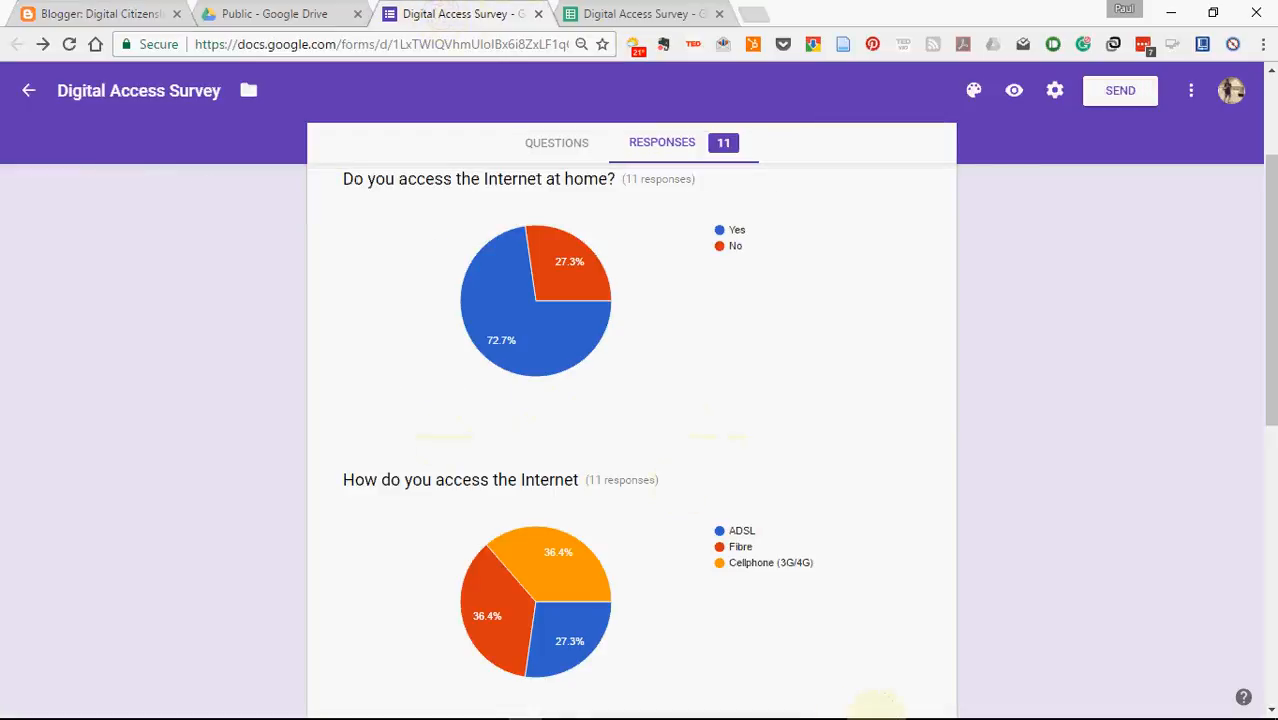
mouse_move(706, 711)
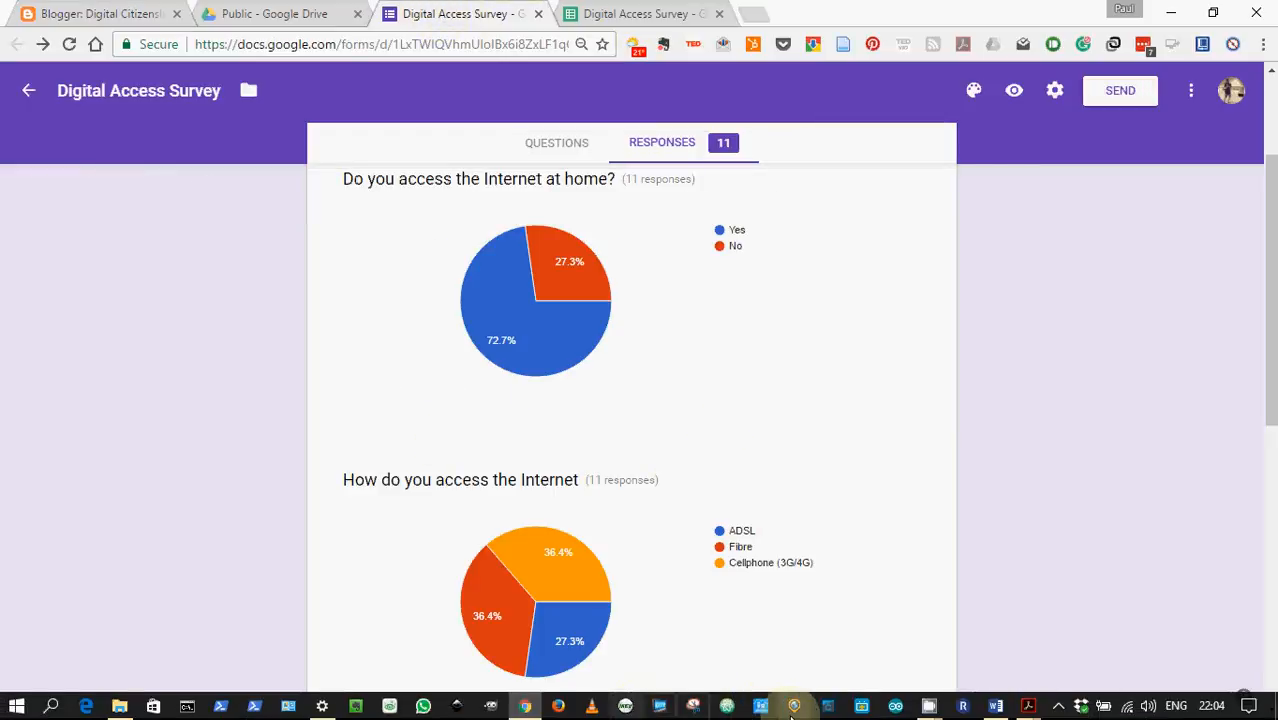
left_click(695, 708)
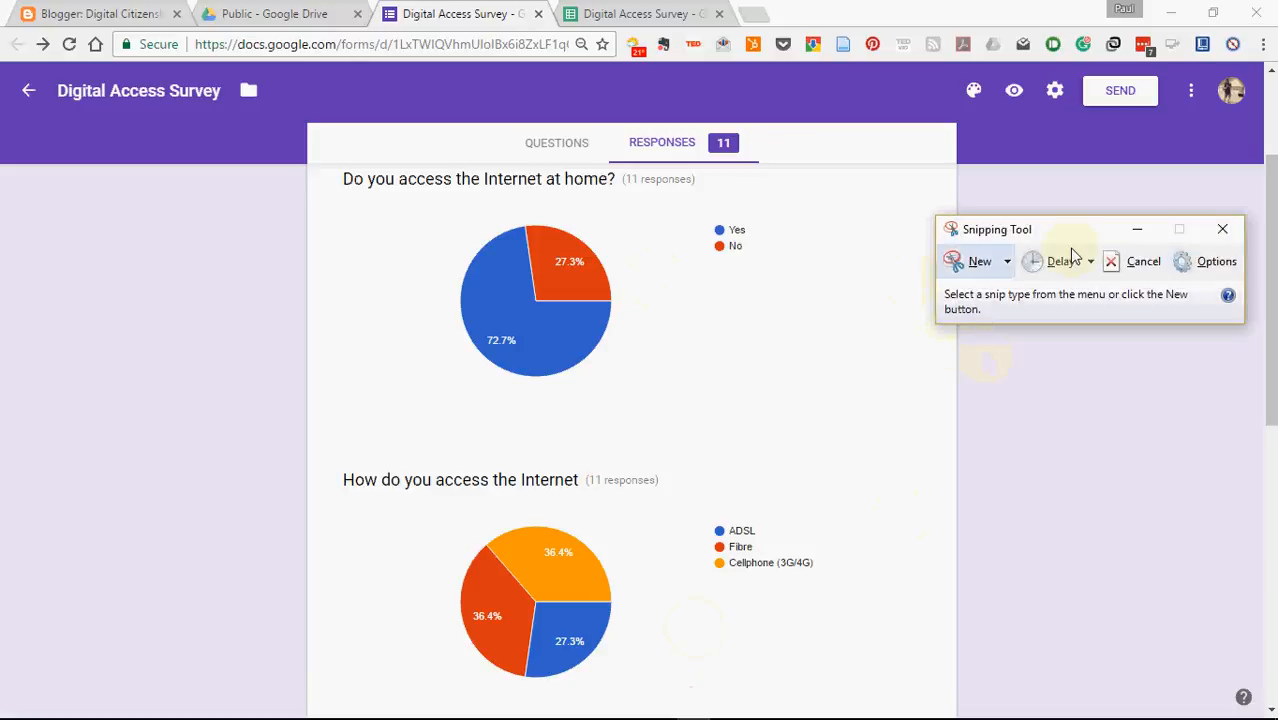
left_click(974, 262)
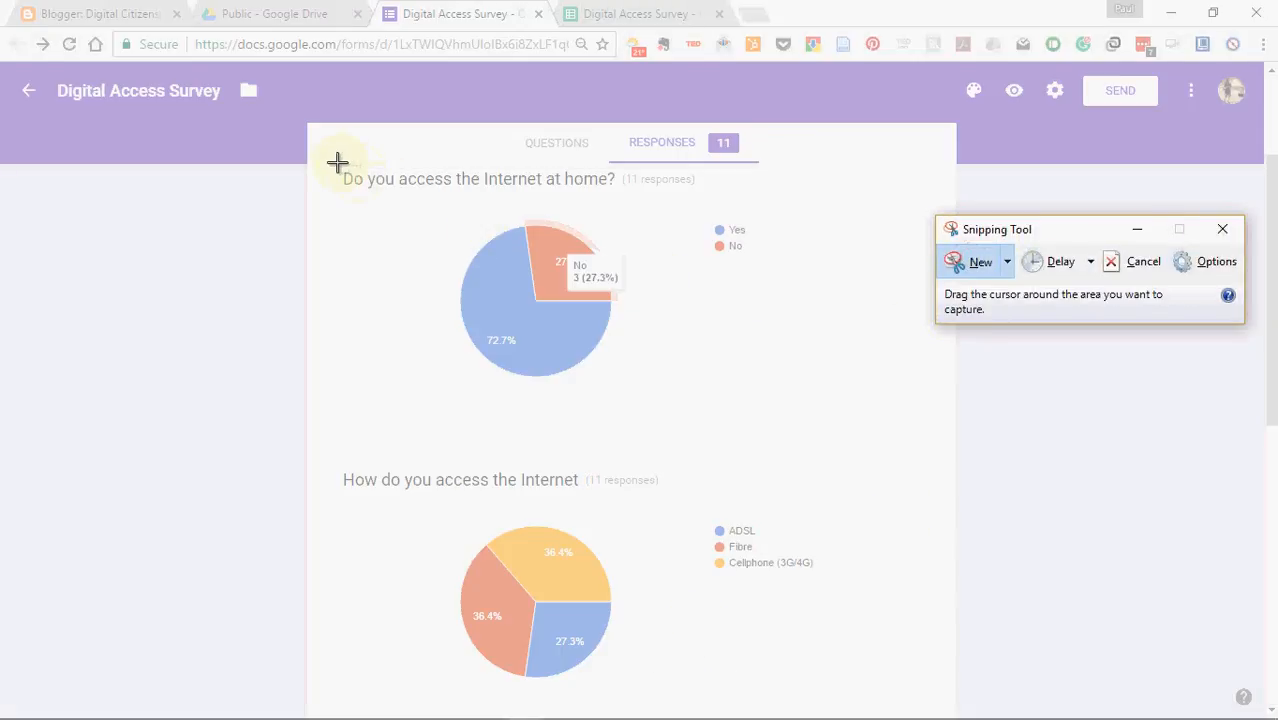
left_click_drag(335, 162, 797, 390)
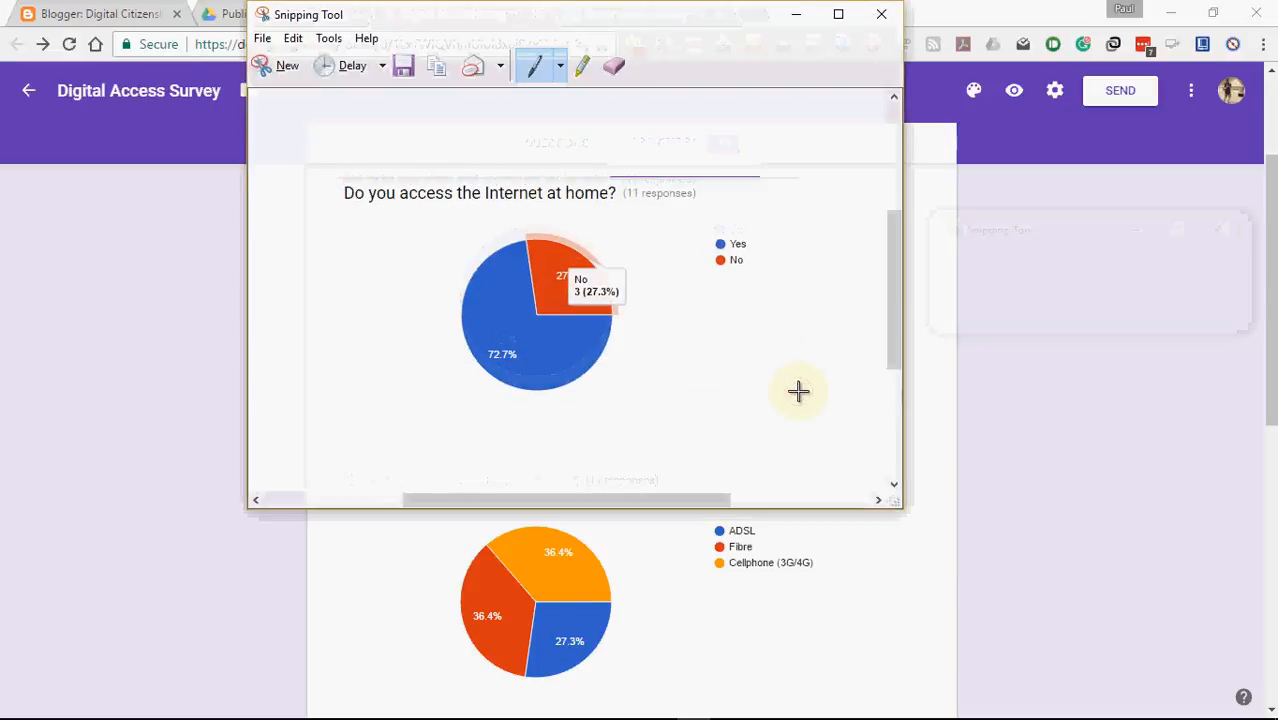
left_click(264, 40)
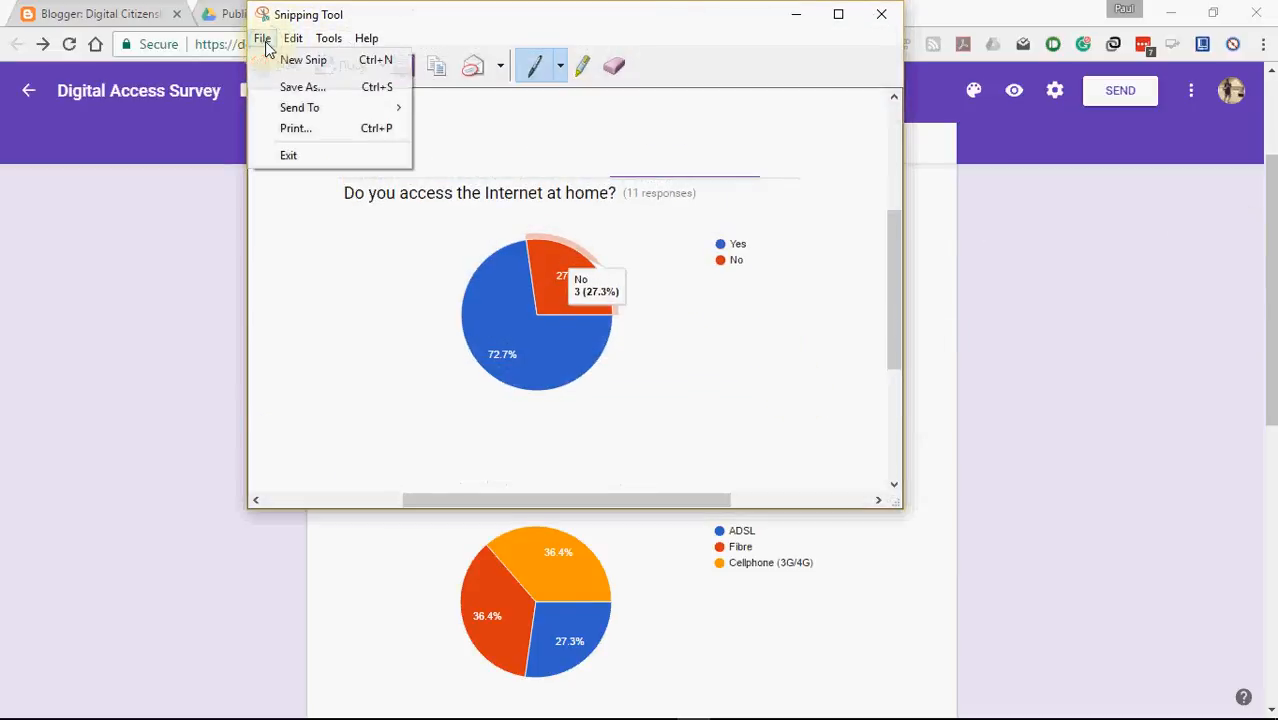
left_click(297, 88)
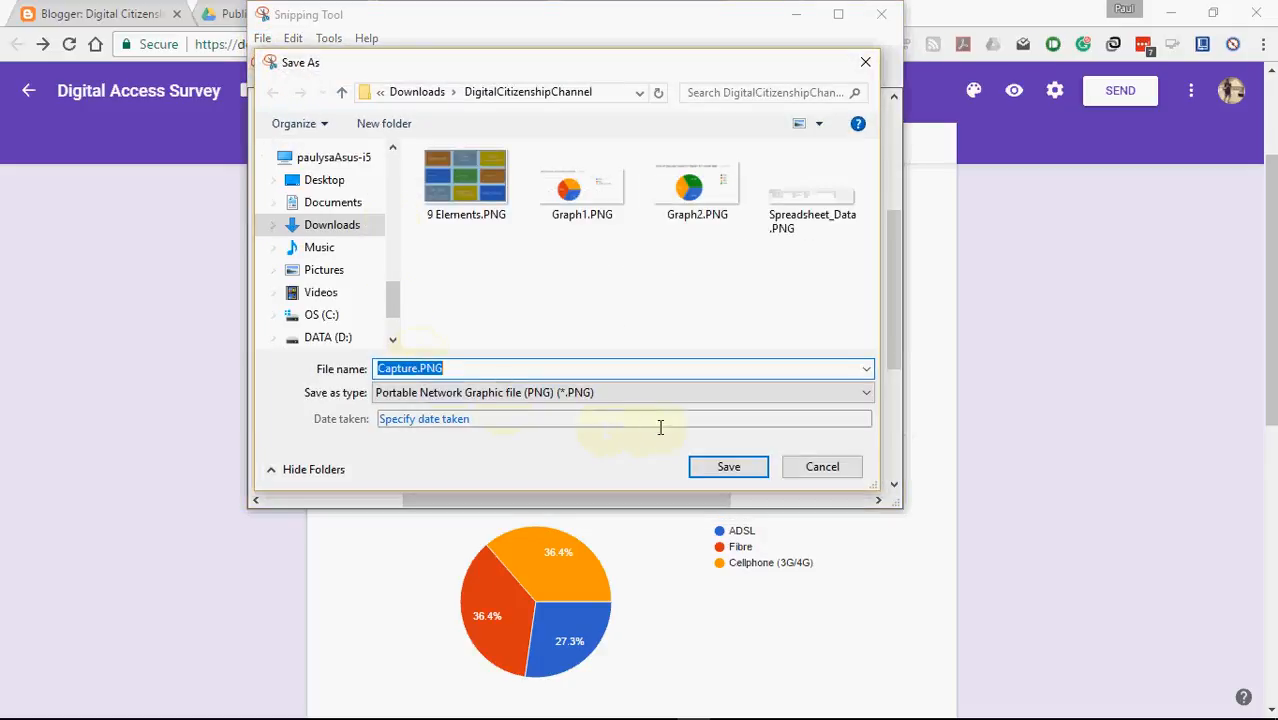
left_click(728, 466)
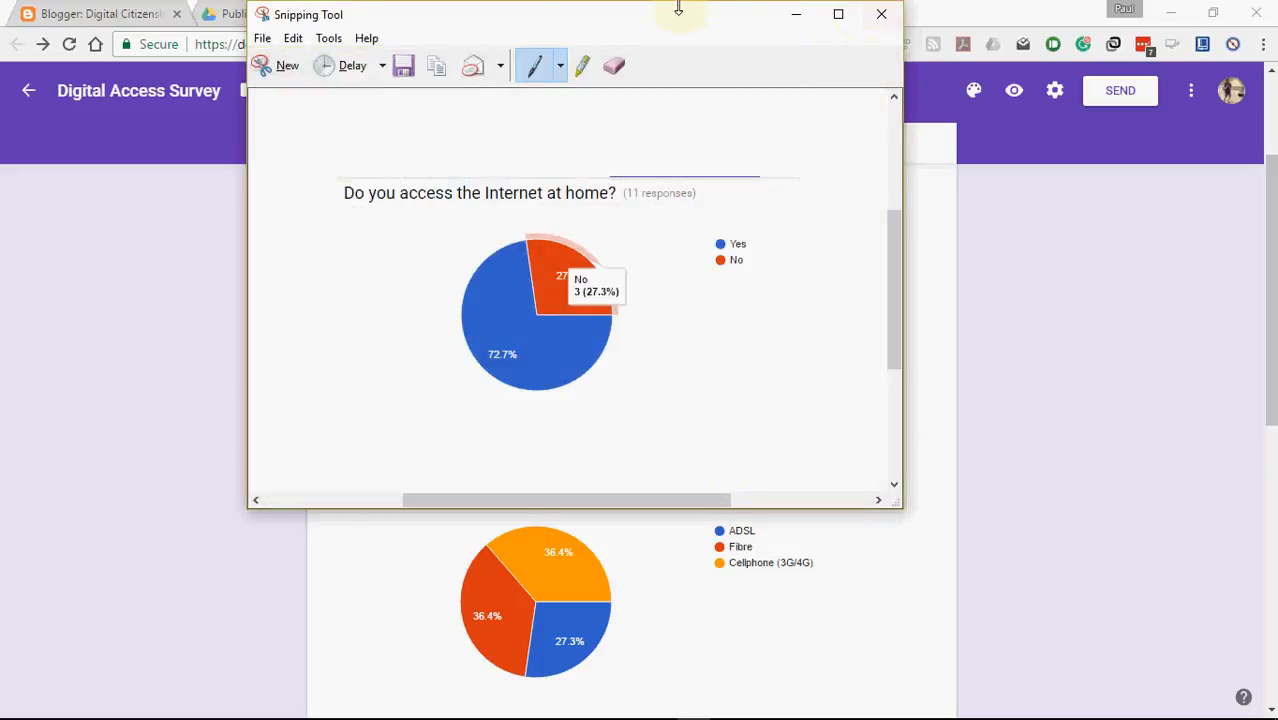
Capture the "How do you access the Internet" chart as a new snip and save it as a PNG in the DigitalCitizenshipChannel folder.
left_click_drag(676, 2, 676, 58)
left_click_drag(545, 75, 870, 4)
left_click(1130, 12)
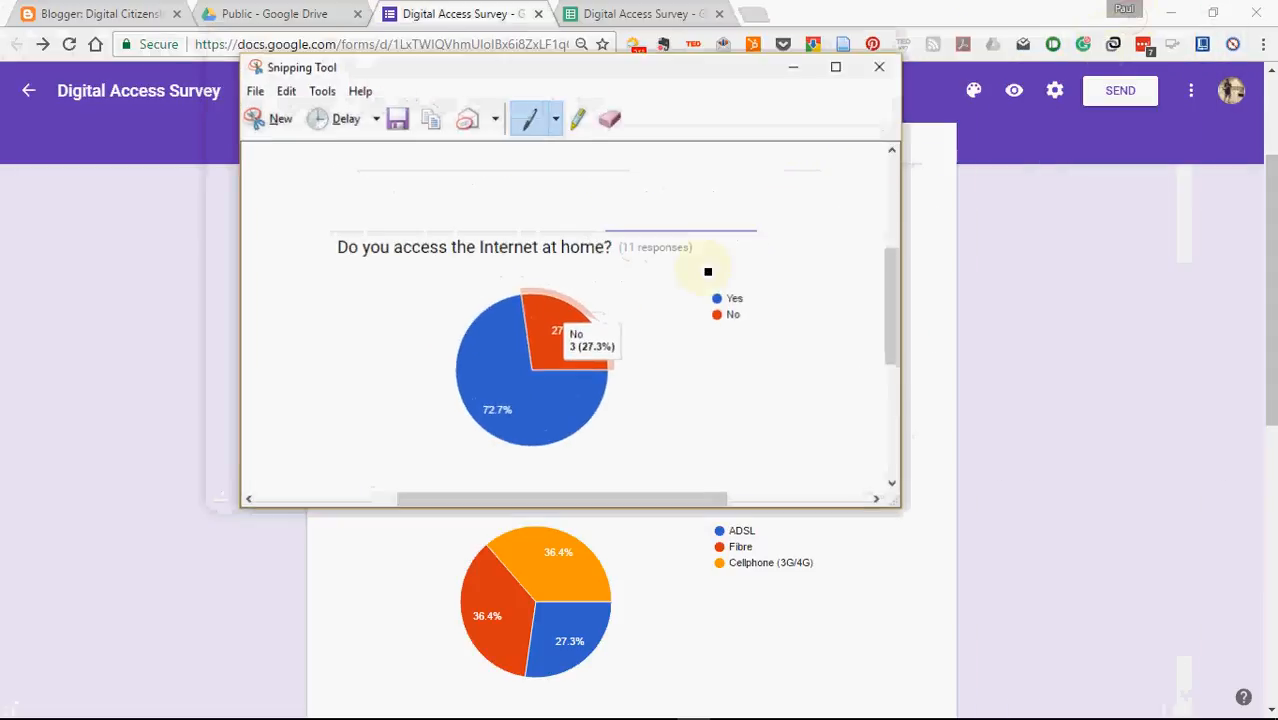
left_click(280, 123)
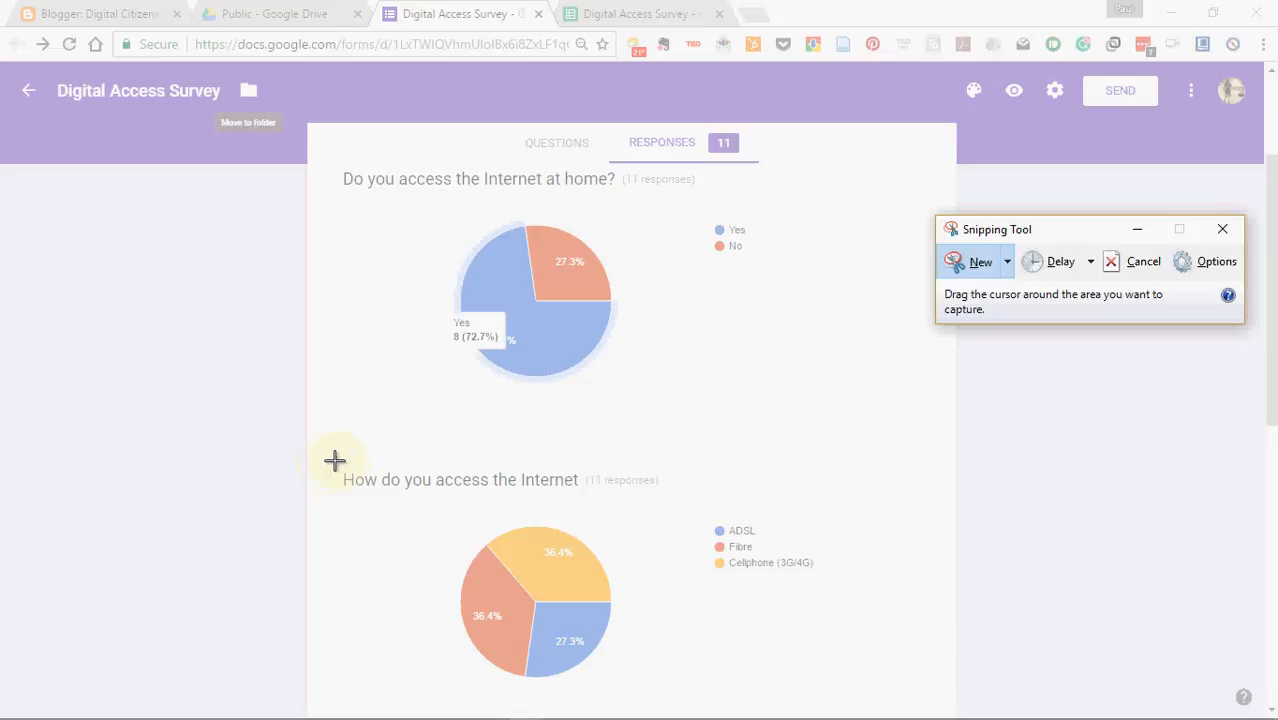
left_click_drag(335, 460, 875, 703)
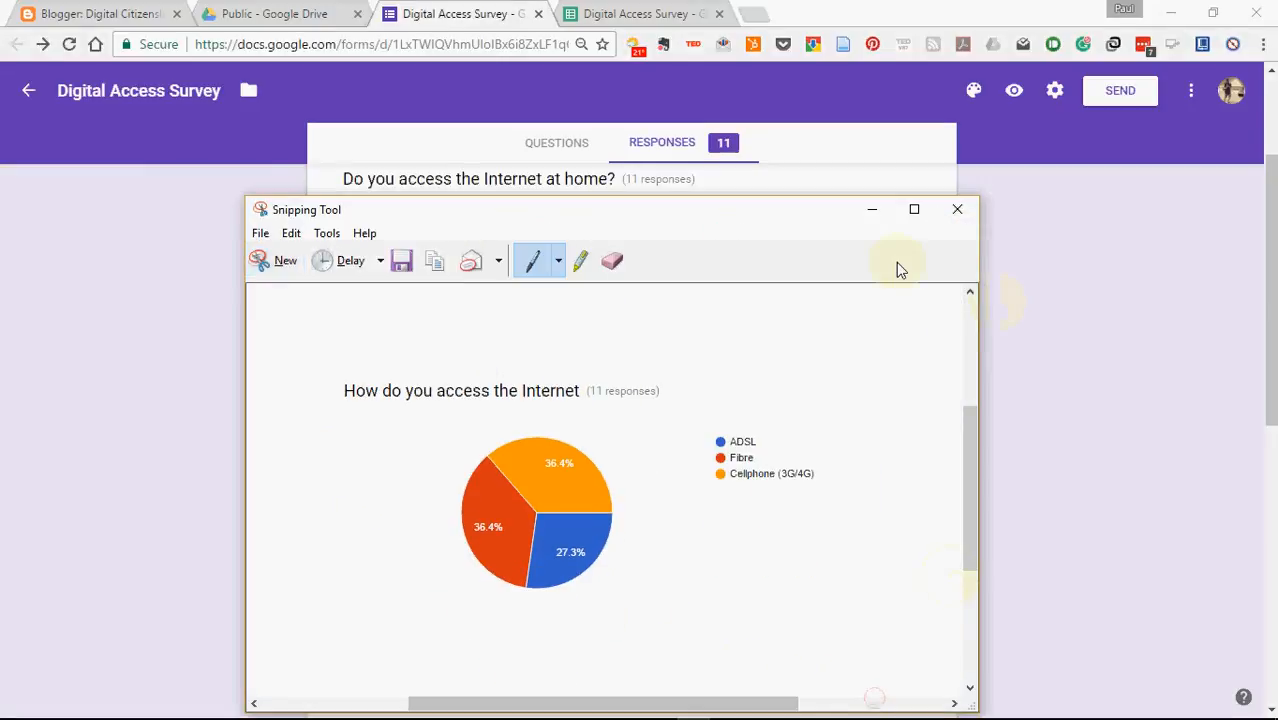
left_click(260, 233)
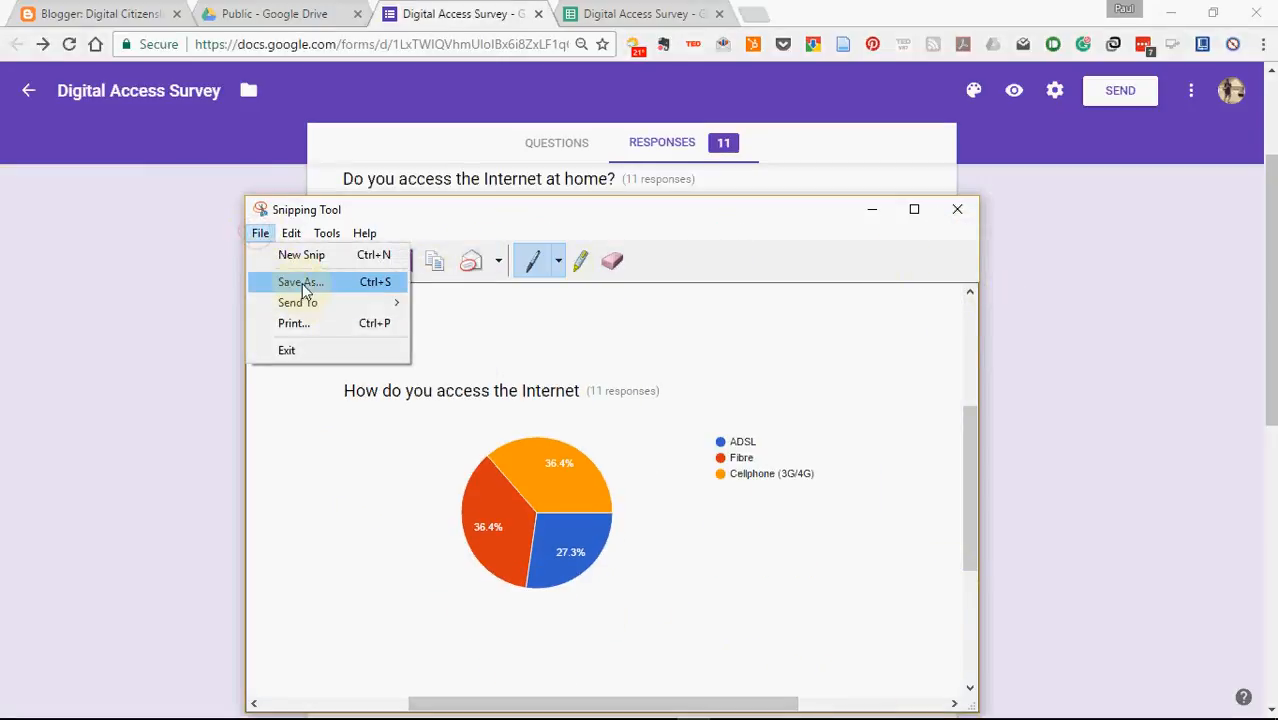
left_click(298, 284)
left_click(418, 559)
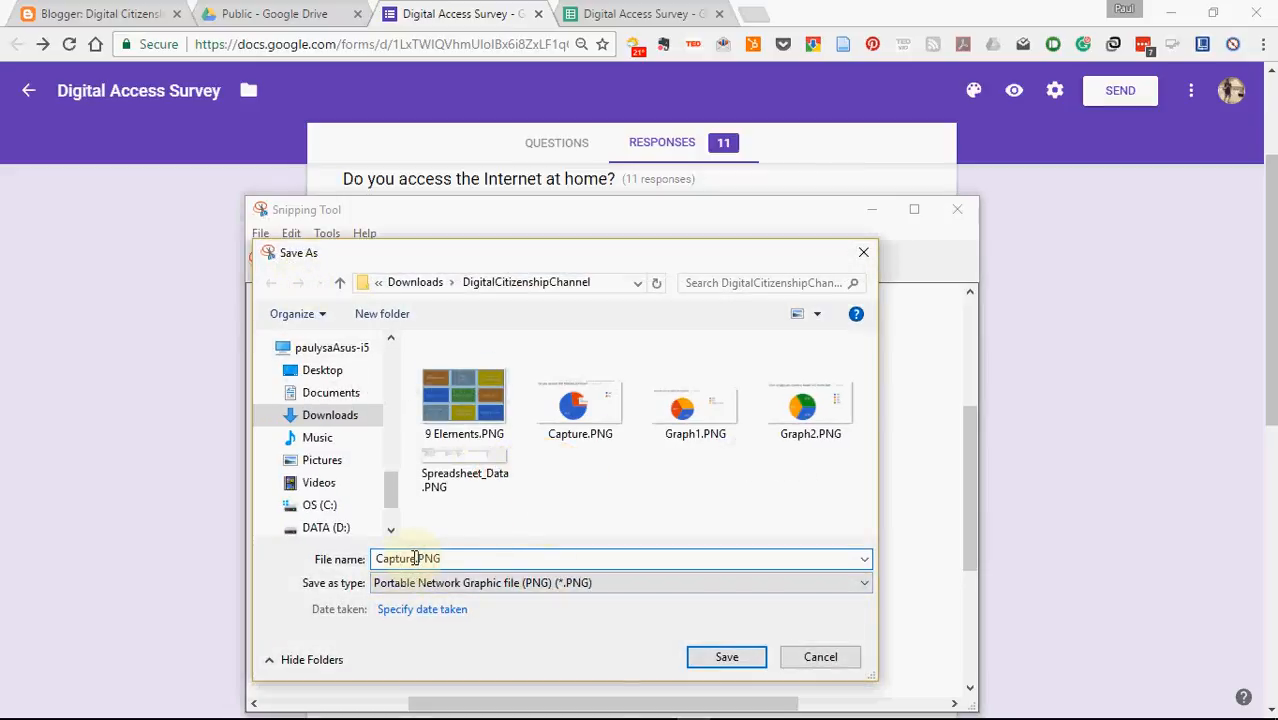
left_click(727, 656)
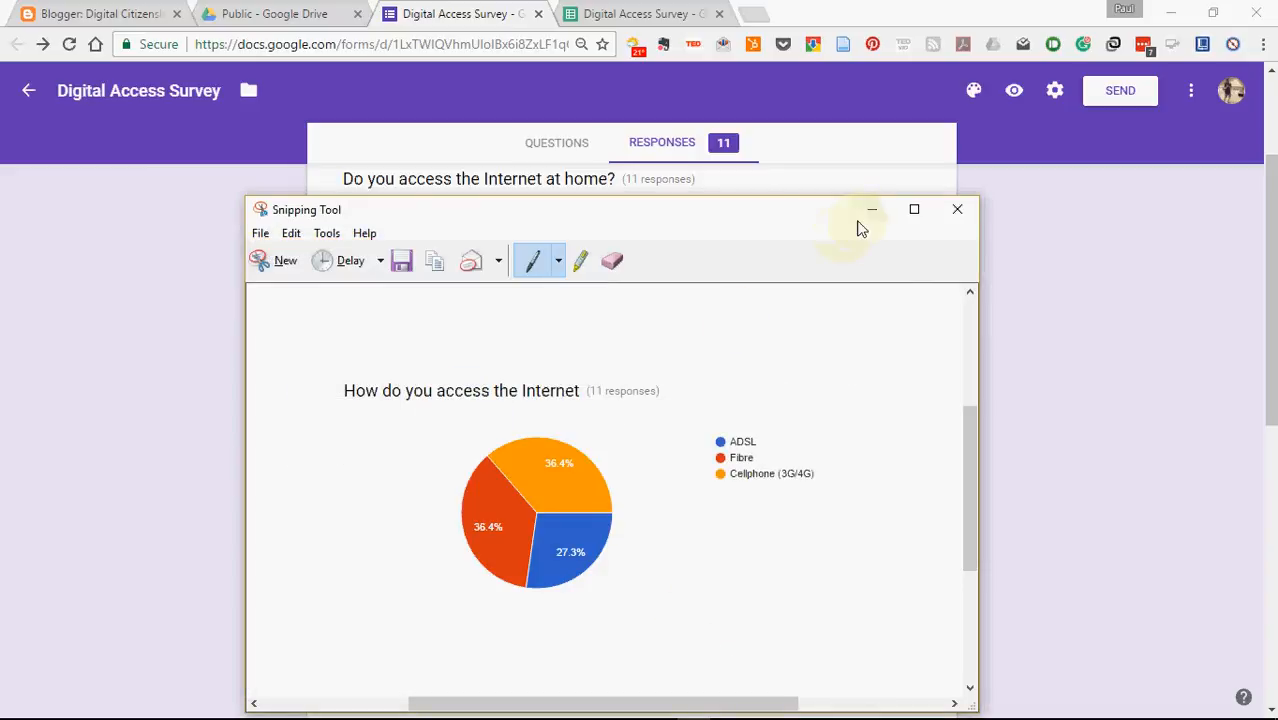
left_click(283, 261)
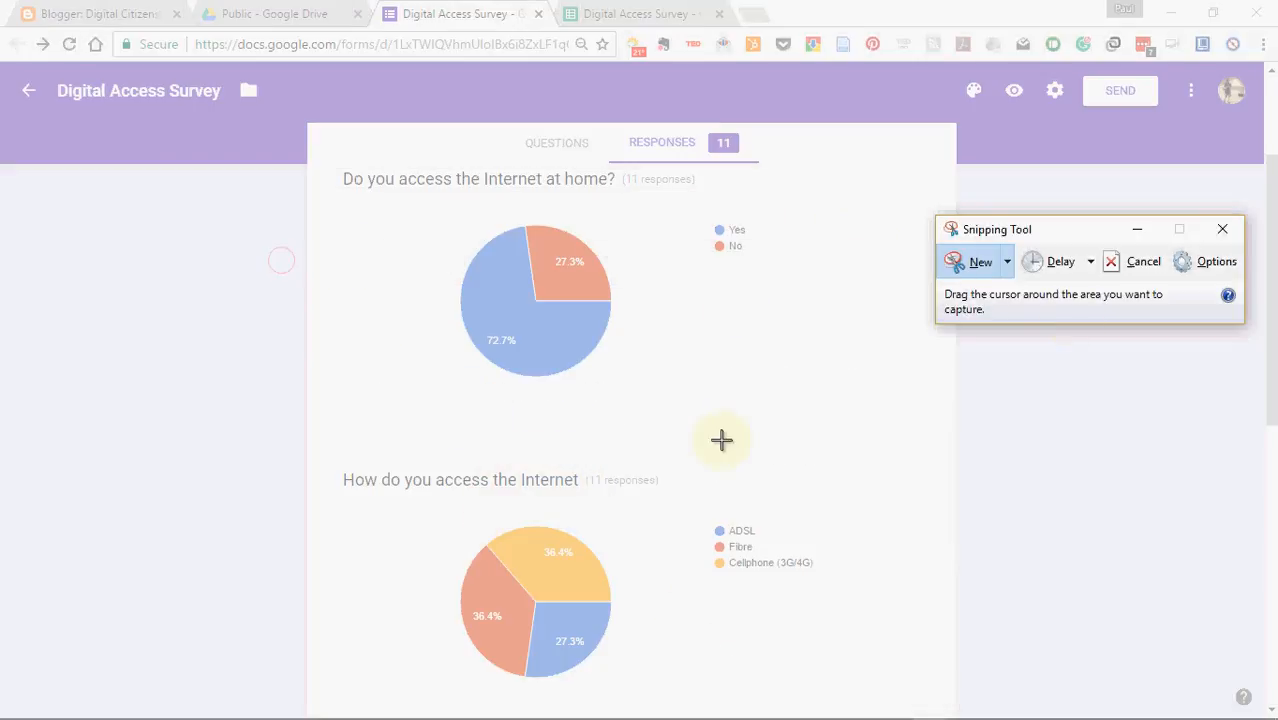
key("Escape")
left_click(980, 263)
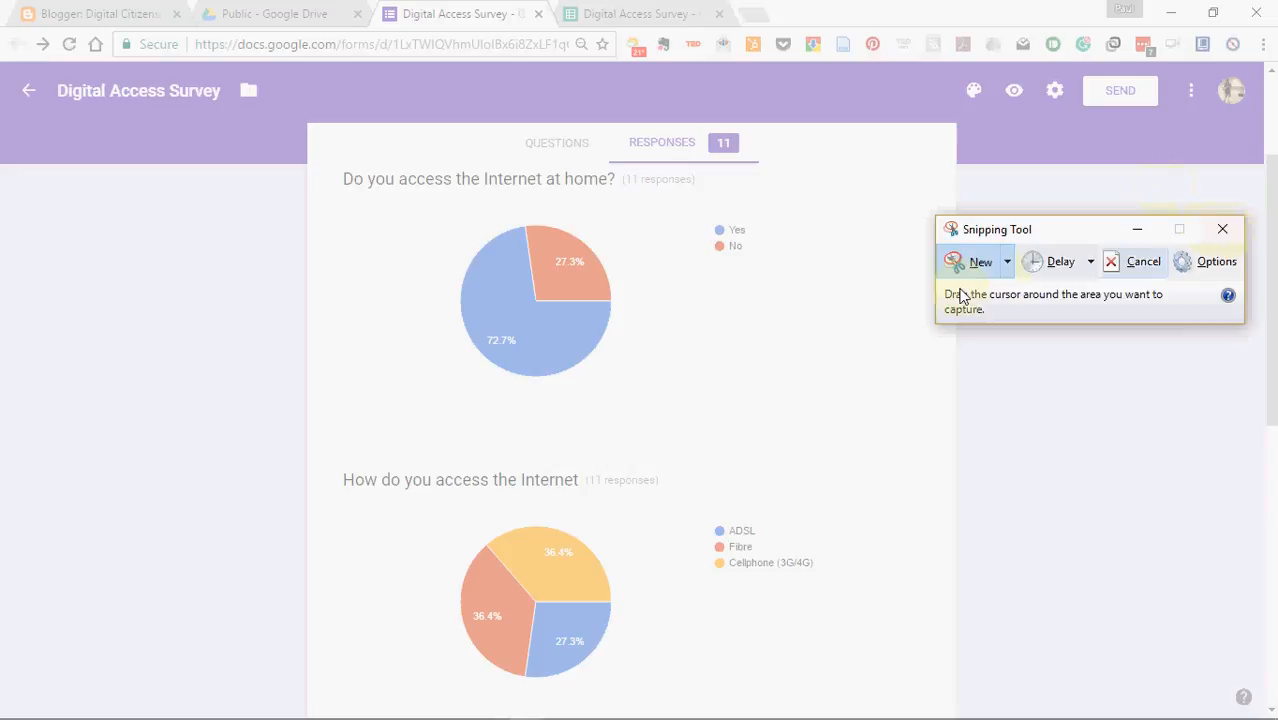
key("Escape")
Capture the "Male/Female?" chart as a new snip and save it as Capture2.PNG in the DigitalCitizenshipChannel folder.
scroll(792, 471, "down", 4)
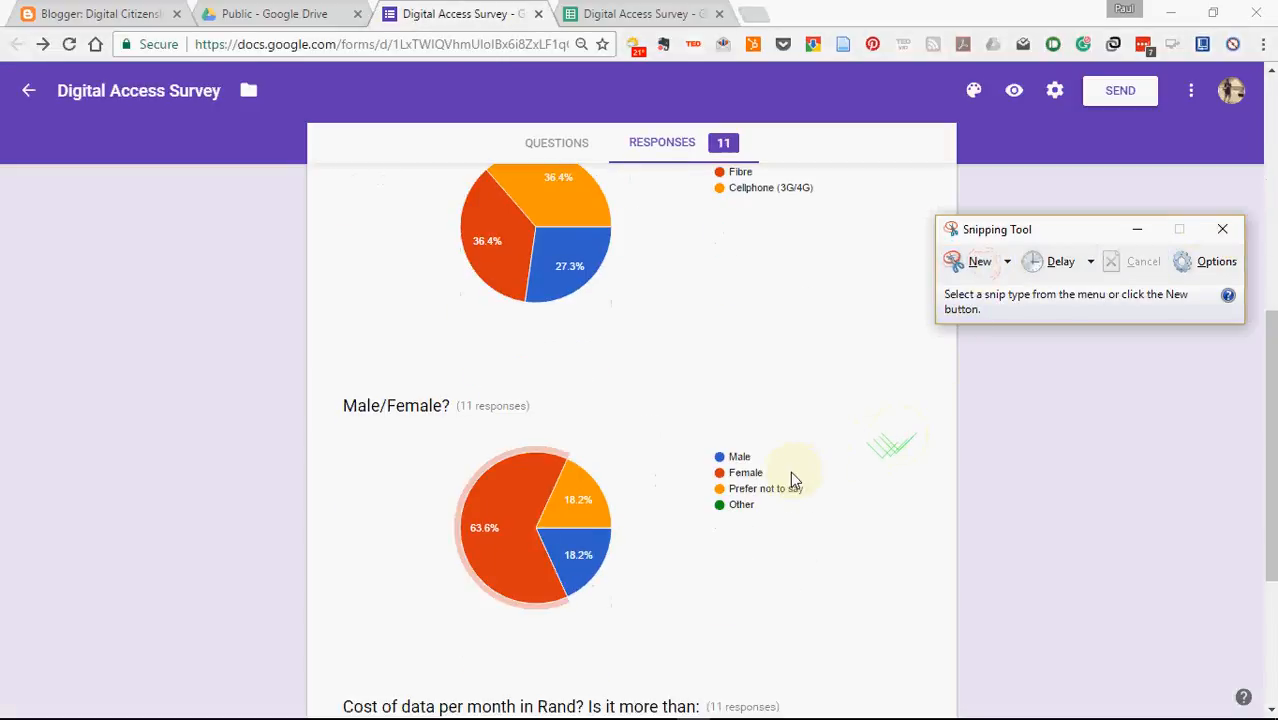
scroll(788, 471, "down", 1)
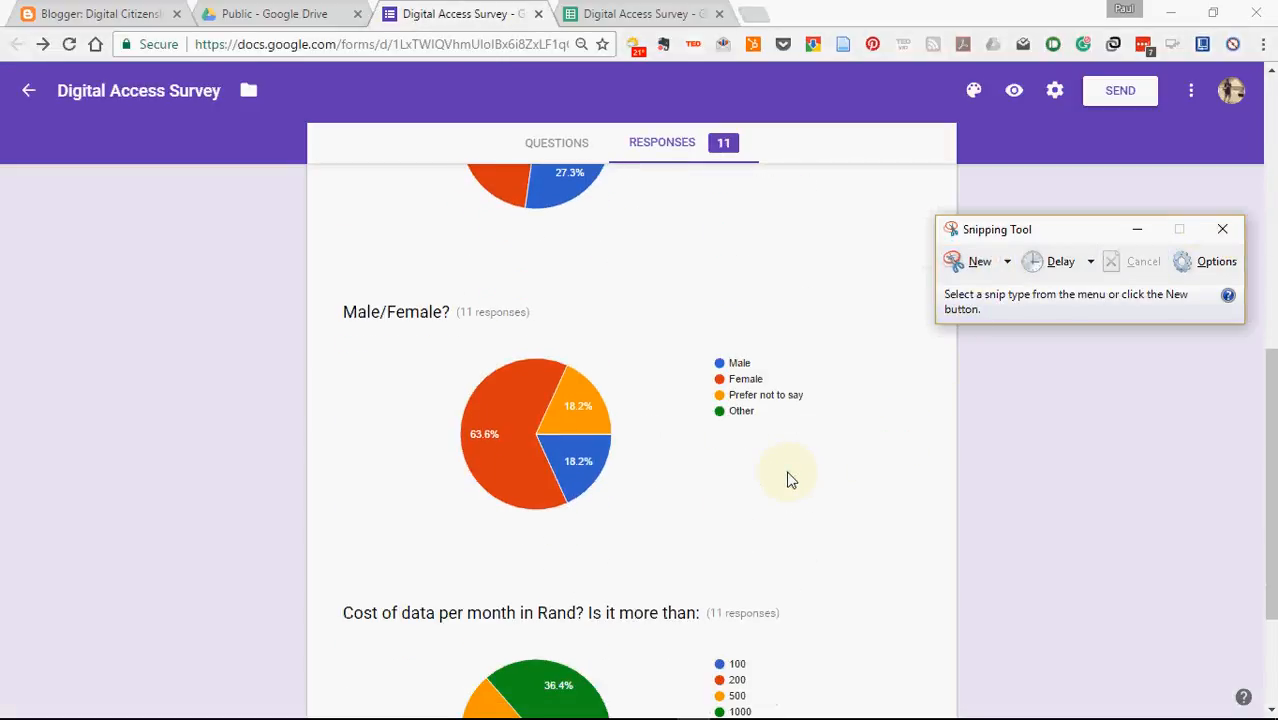
scroll(788, 475, "up", 5)
scroll(785, 471, "down", 5)
left_click(978, 262)
left_click_drag(335, 291, 849, 537)
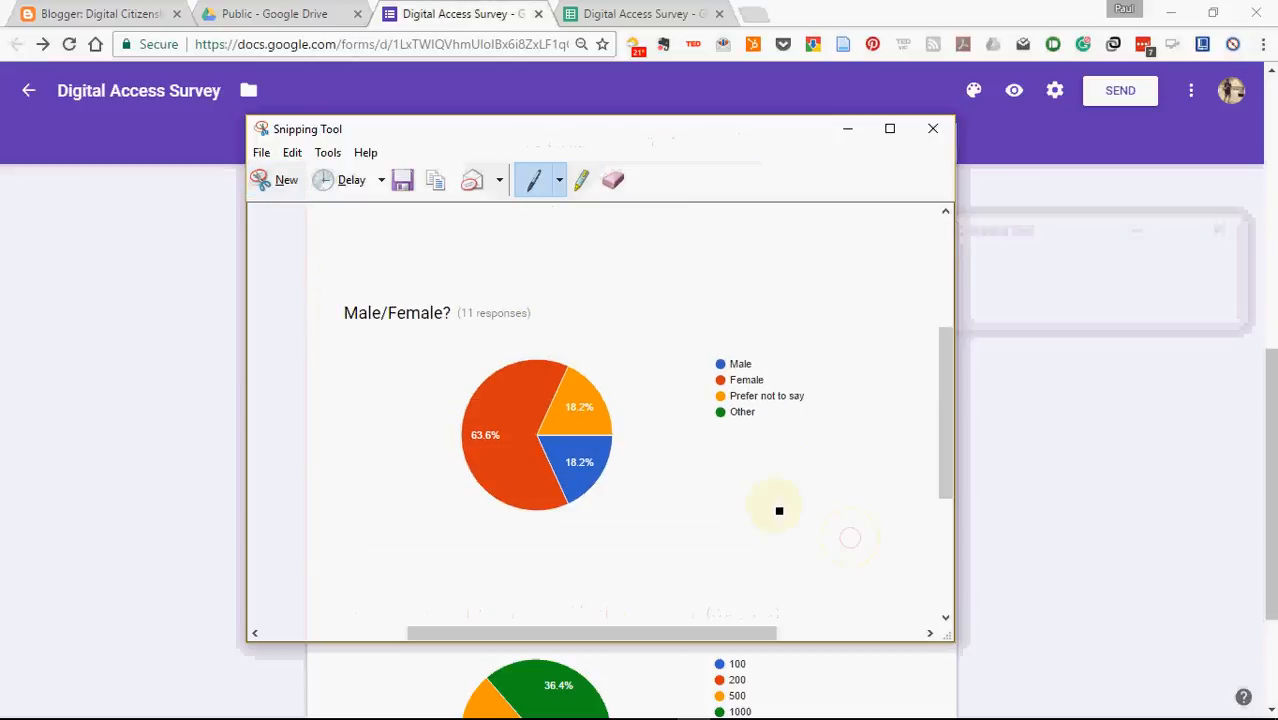
left_click(261, 152)
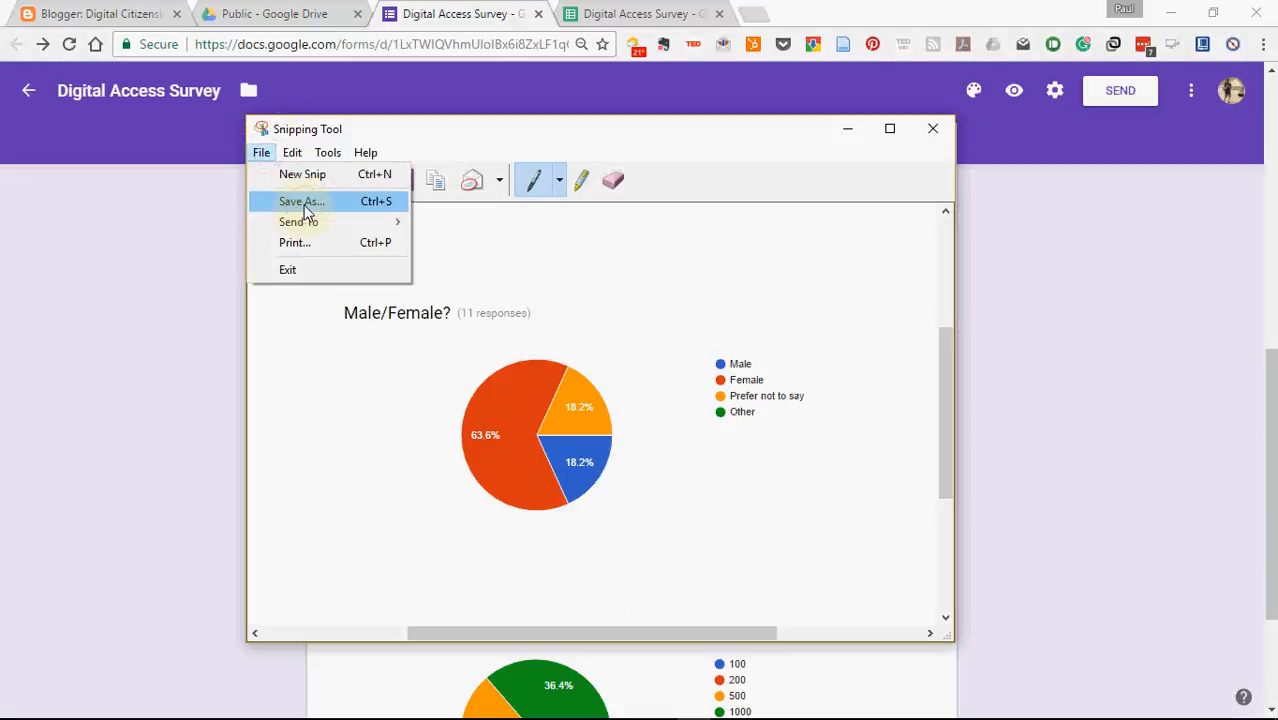
left_click(302, 202)
left_click(418, 484)
left_click(727, 580)
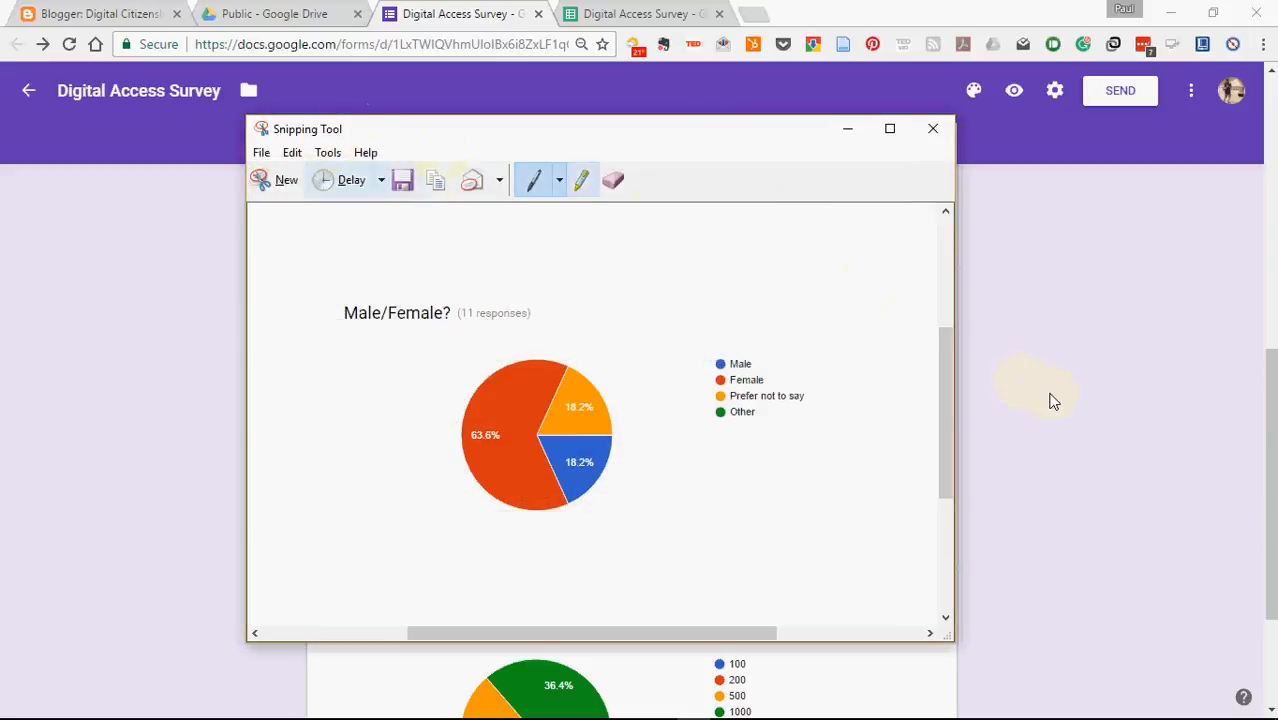
Capture the "Cost of data per month in Rand?" chart, save it as Capture3.PNG in DigitalCitizenshipChannel, and close Snipping Tool.
scroll(1051, 406, "down", 5)
left_click_drag(484, 141, 856, 154)
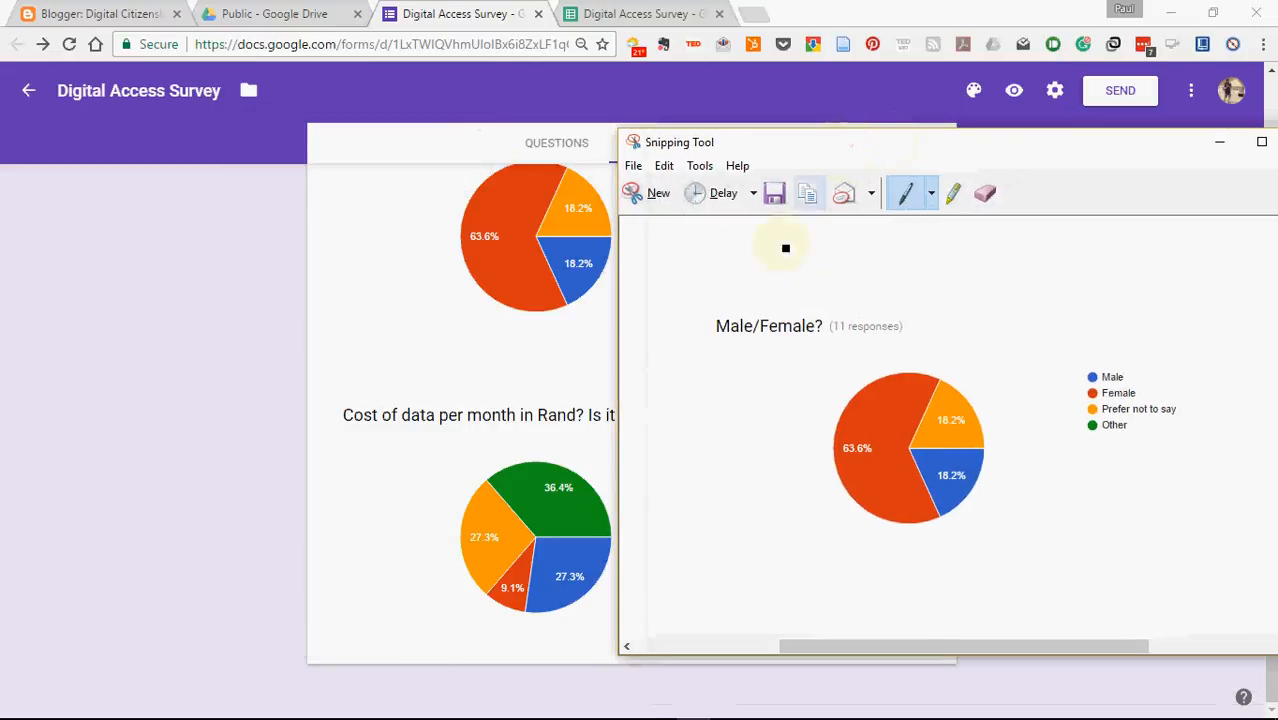
left_click(642, 193)
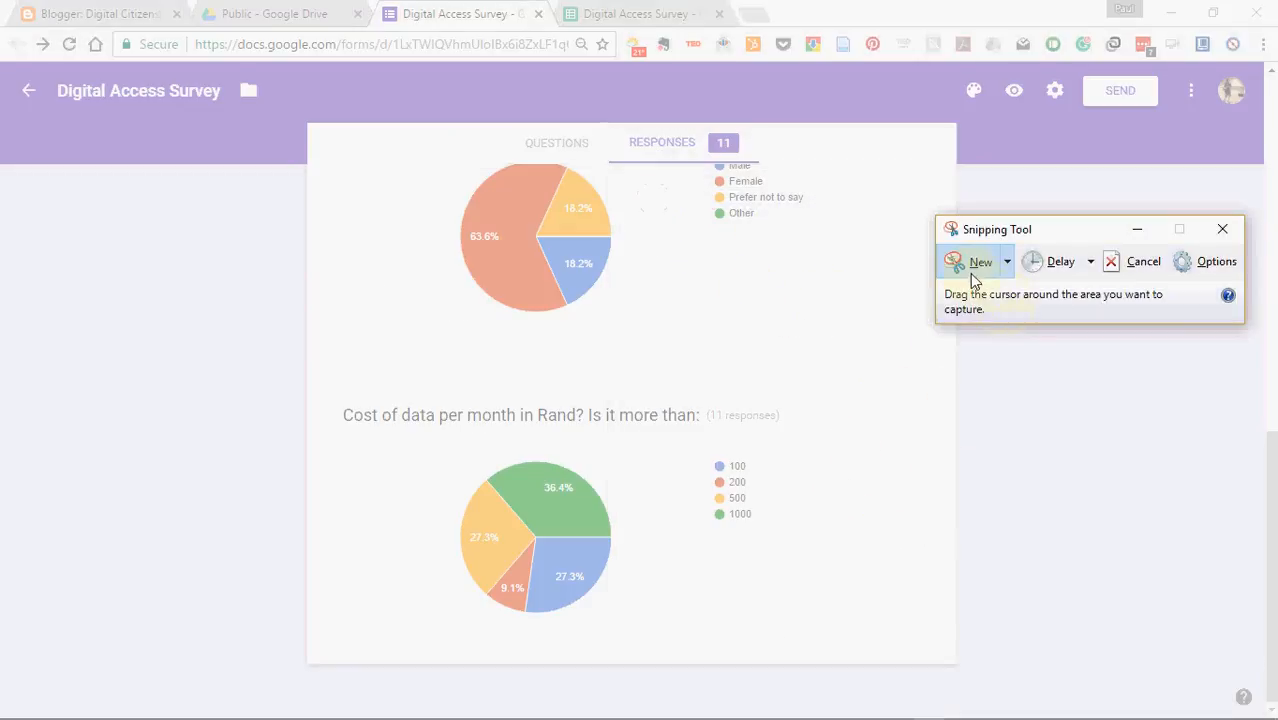
left_click(972, 264)
left_click(970, 263)
left_click_drag(323, 389, 843, 622)
left_click(250, 237)
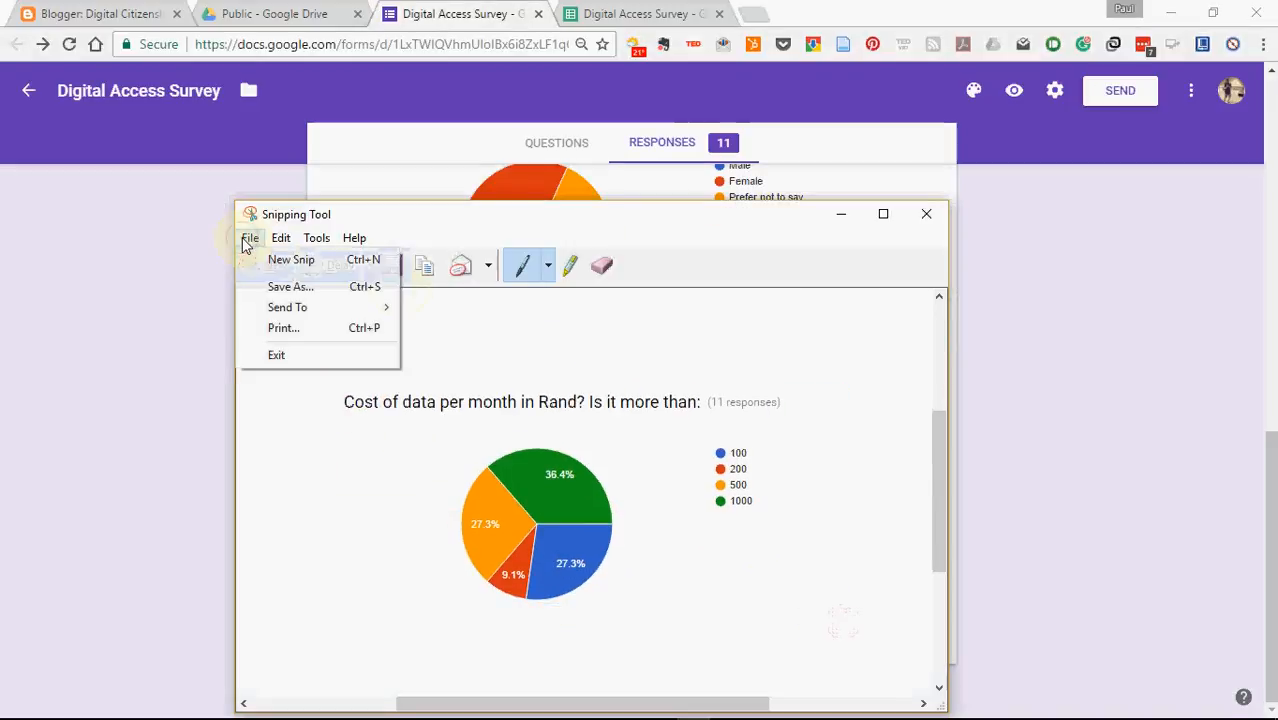
left_click(297, 284)
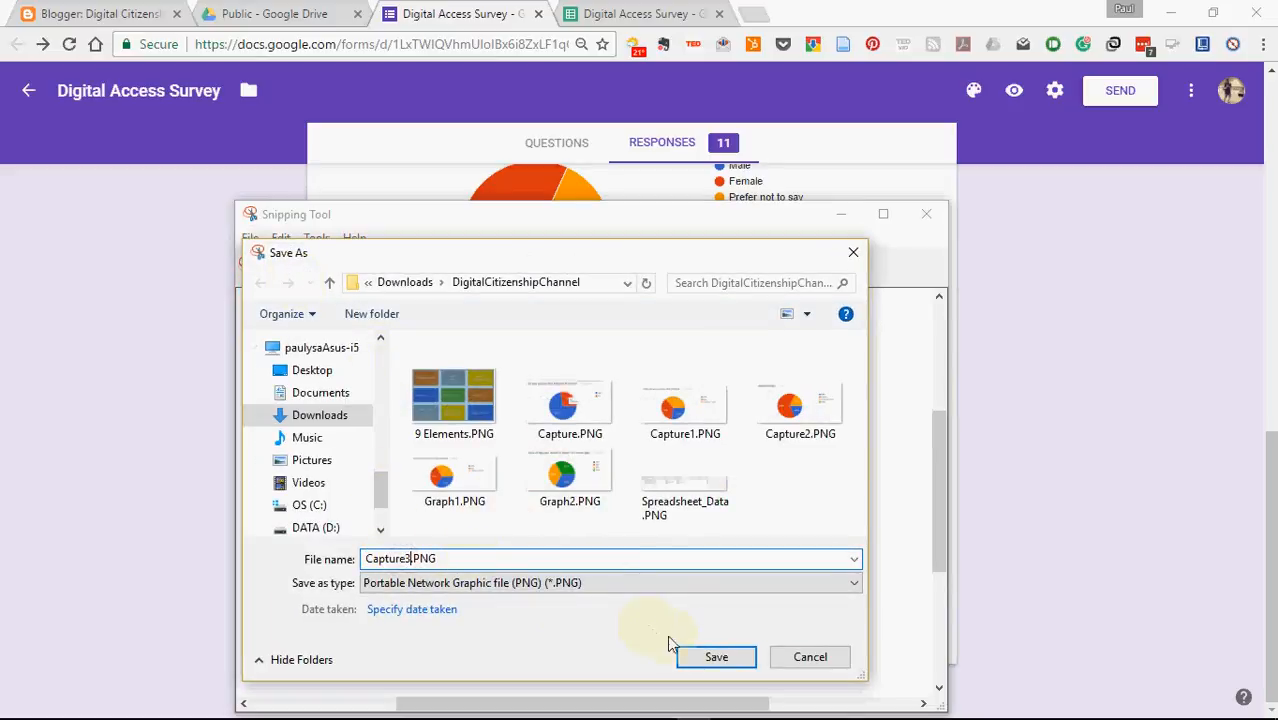
left_click(718, 659)
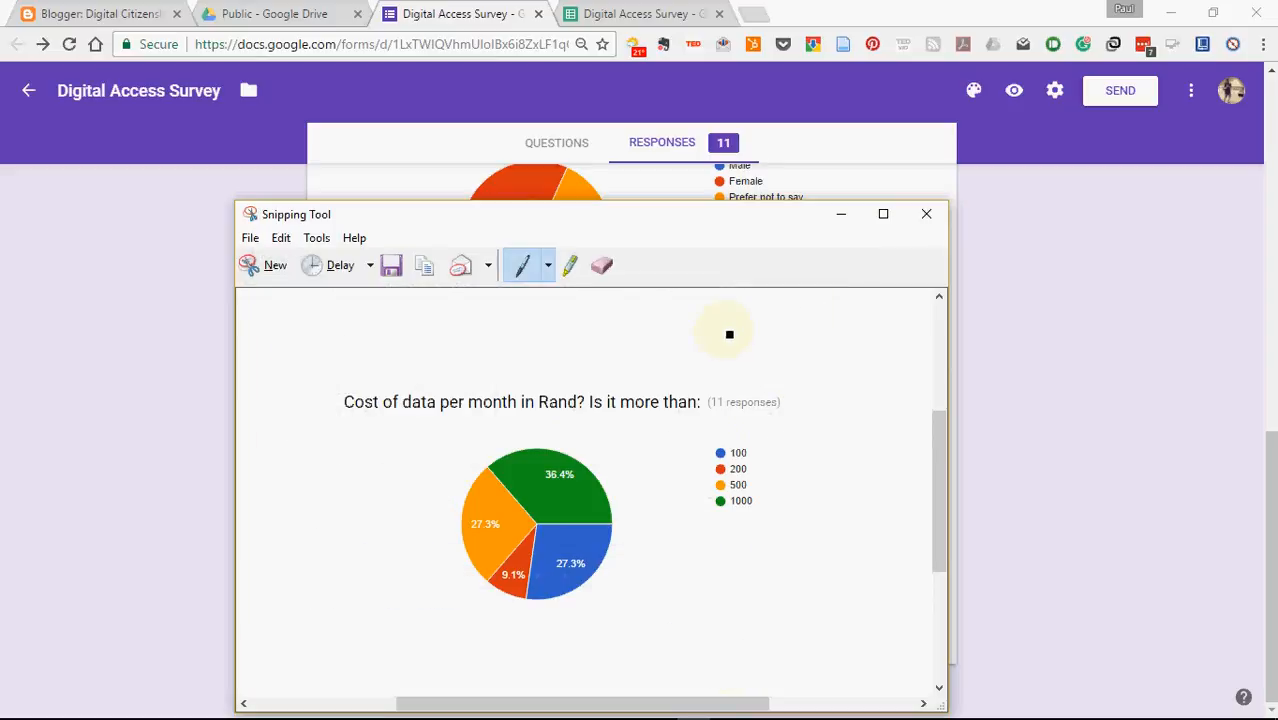
left_click(921, 211)
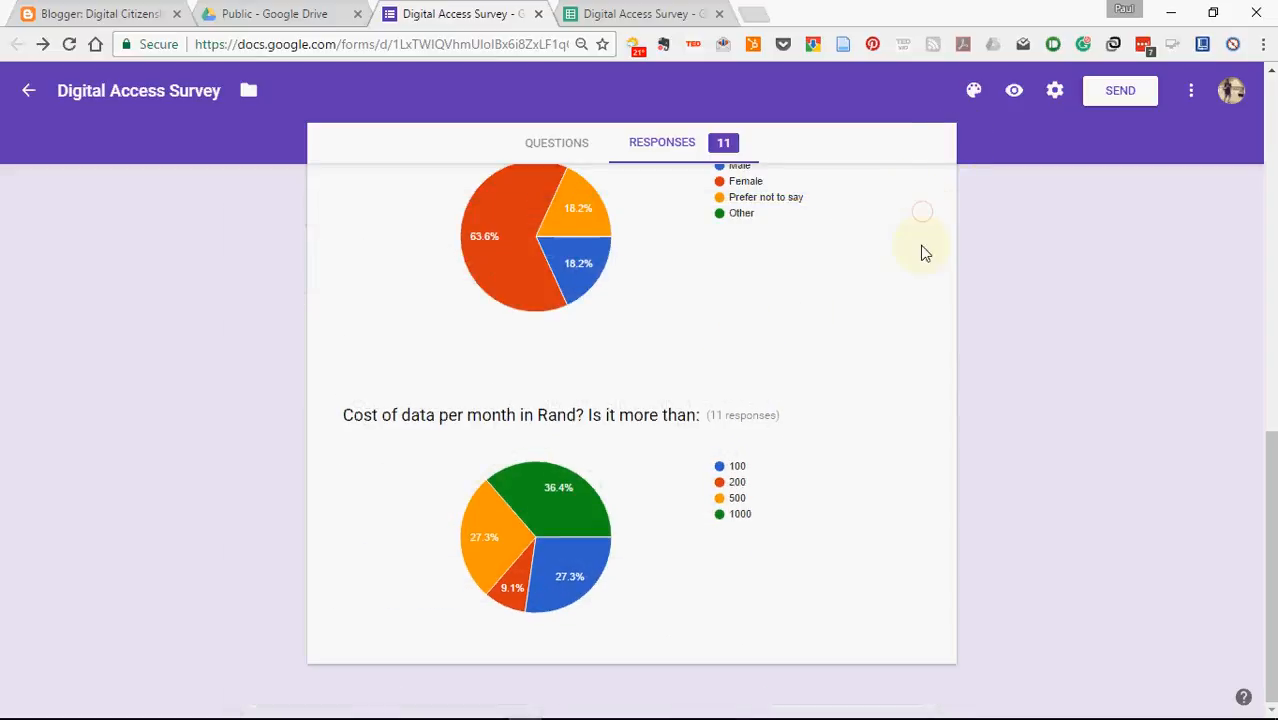
Return to the Q 1.0 page in Blogger and begin choosing image files to upload below the Google Sheets link.
left_click(86, 12)
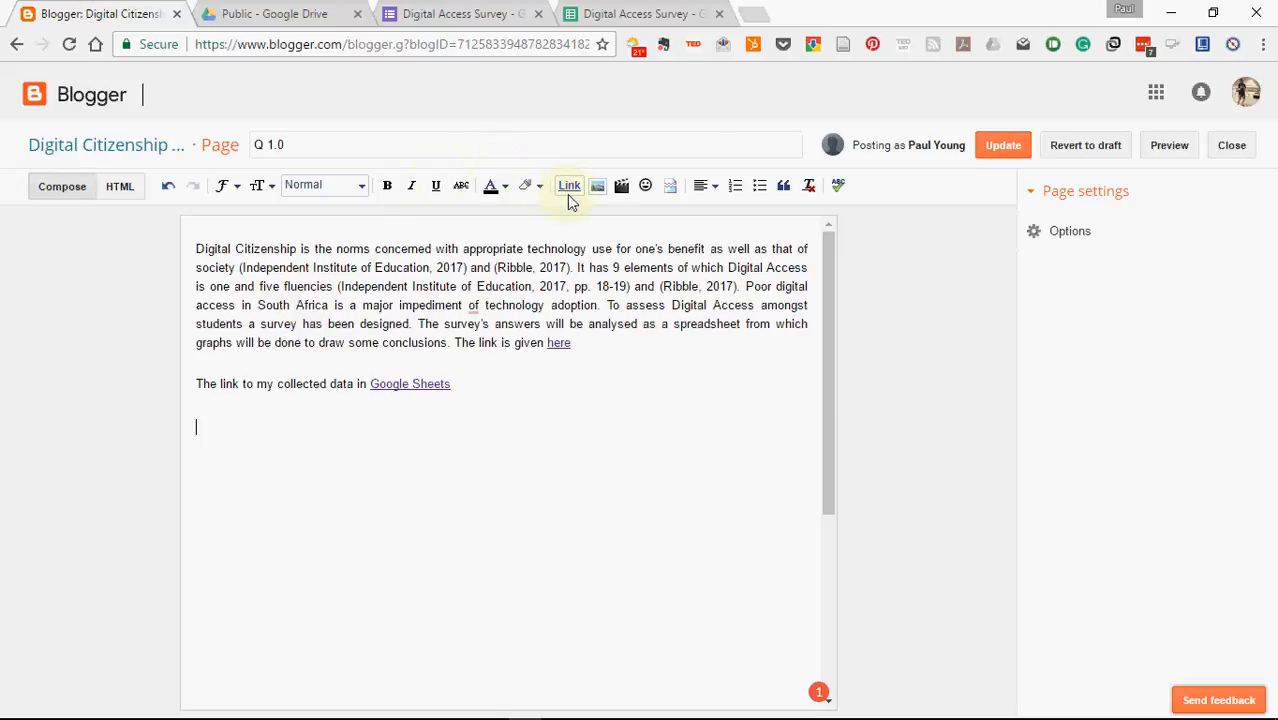
left_click(598, 188)
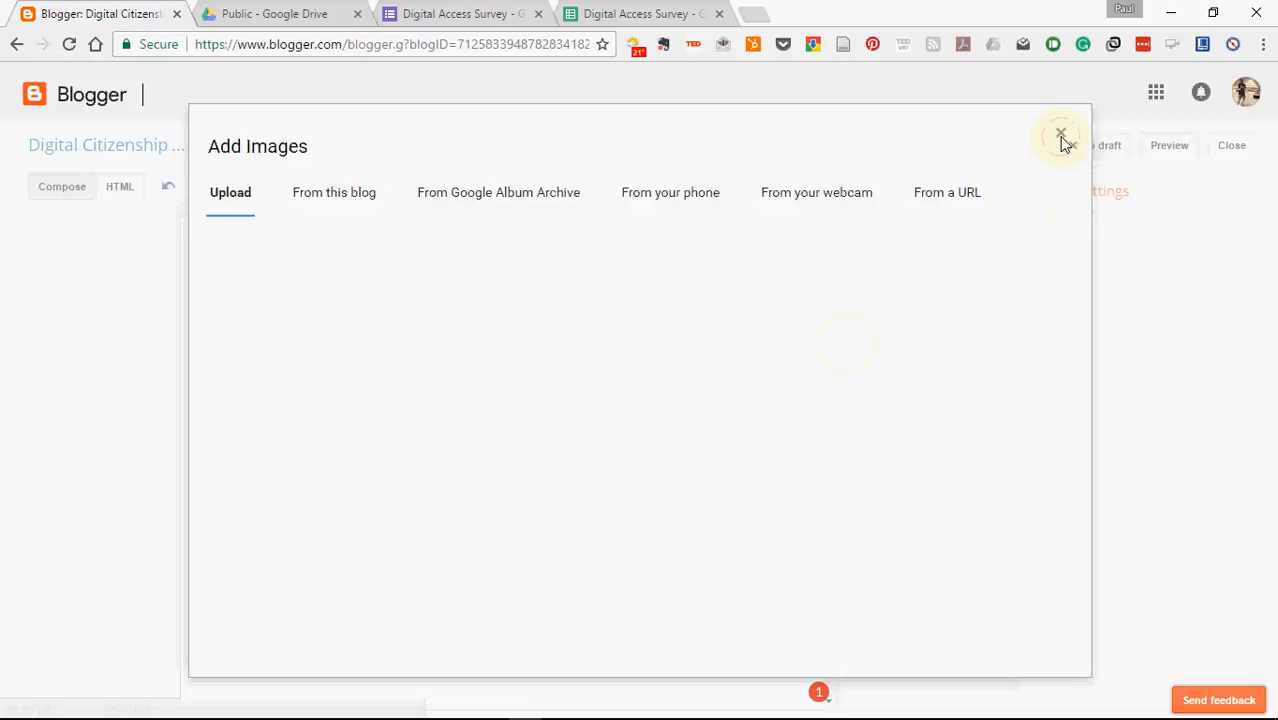
left_click(1061, 133)
left_click(598, 190)
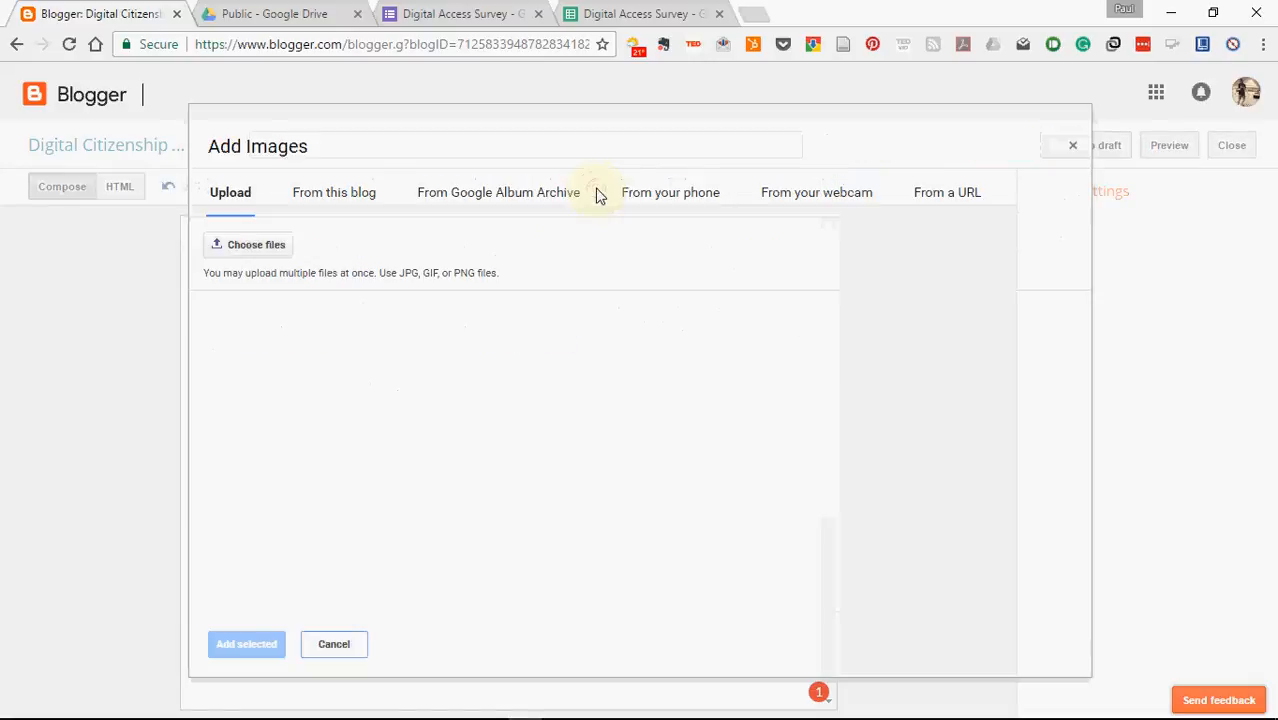
left_click(249, 249)
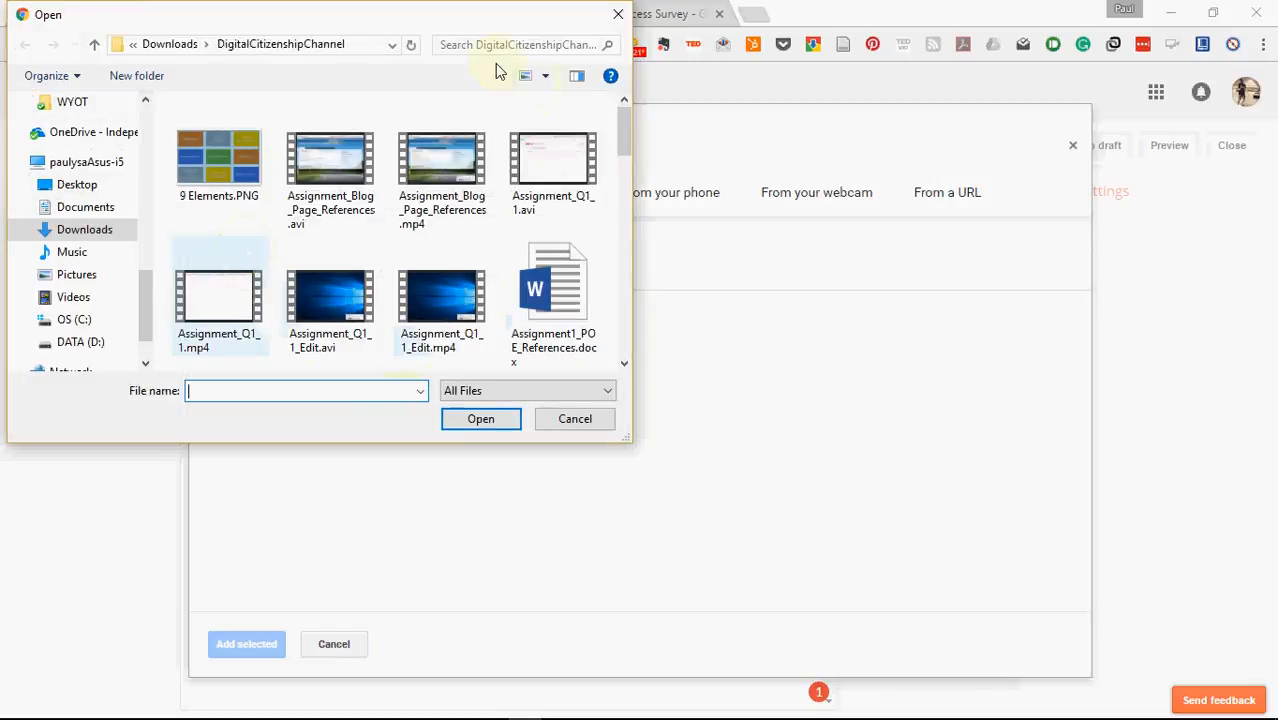
Show the DigitalCitizenshipChannel files in Details view, widen the file dialog, and sort the files by date with the newest first.
left_click(545, 77)
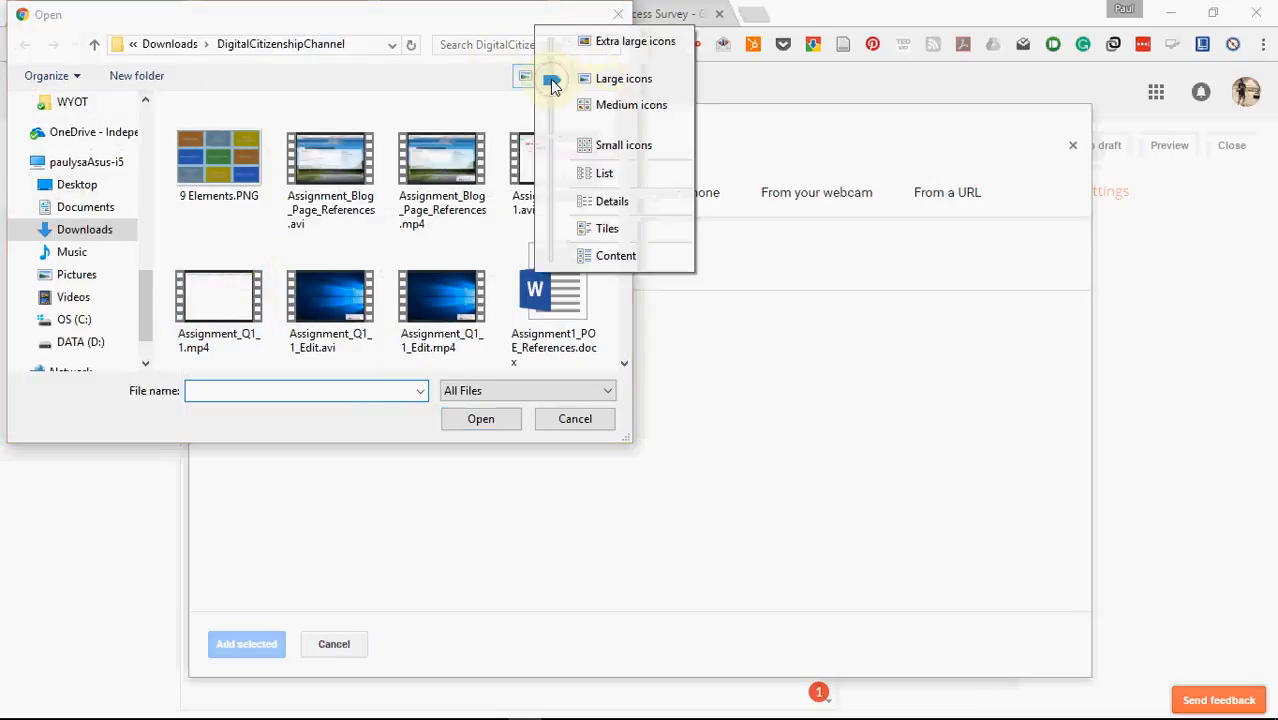
left_click(614, 210)
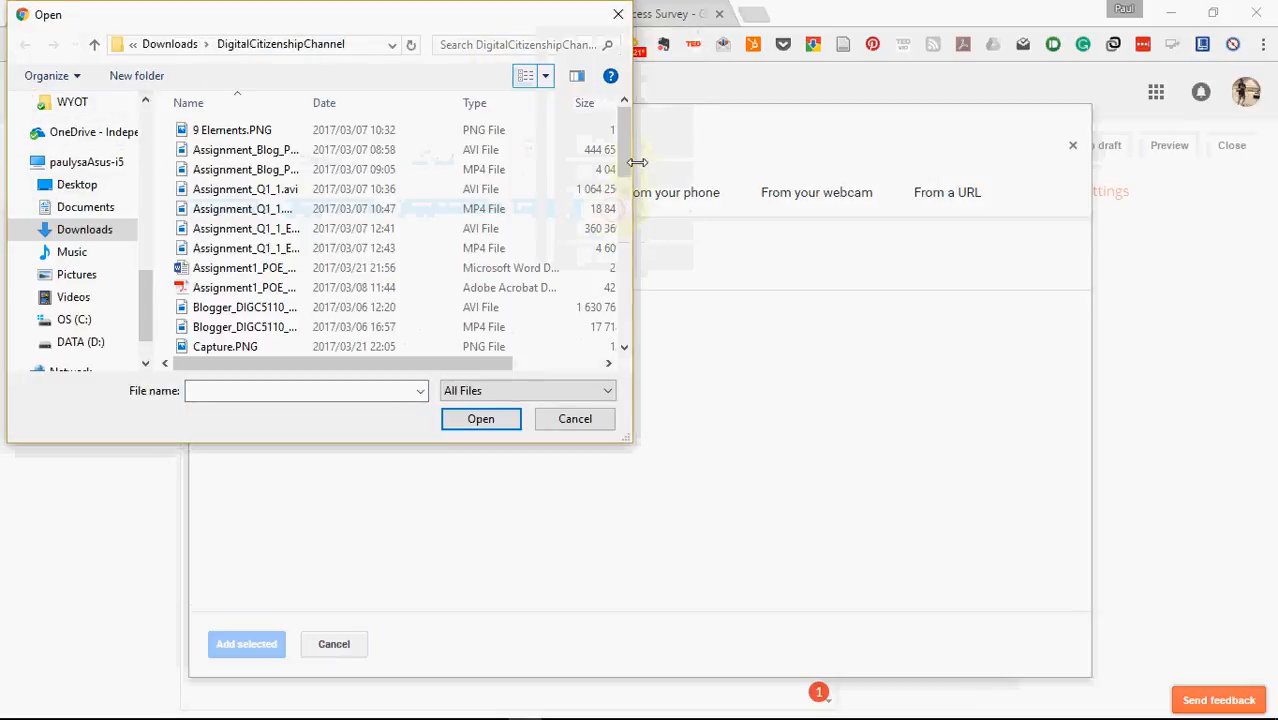
left_click_drag(635, 380, 1128, 385)
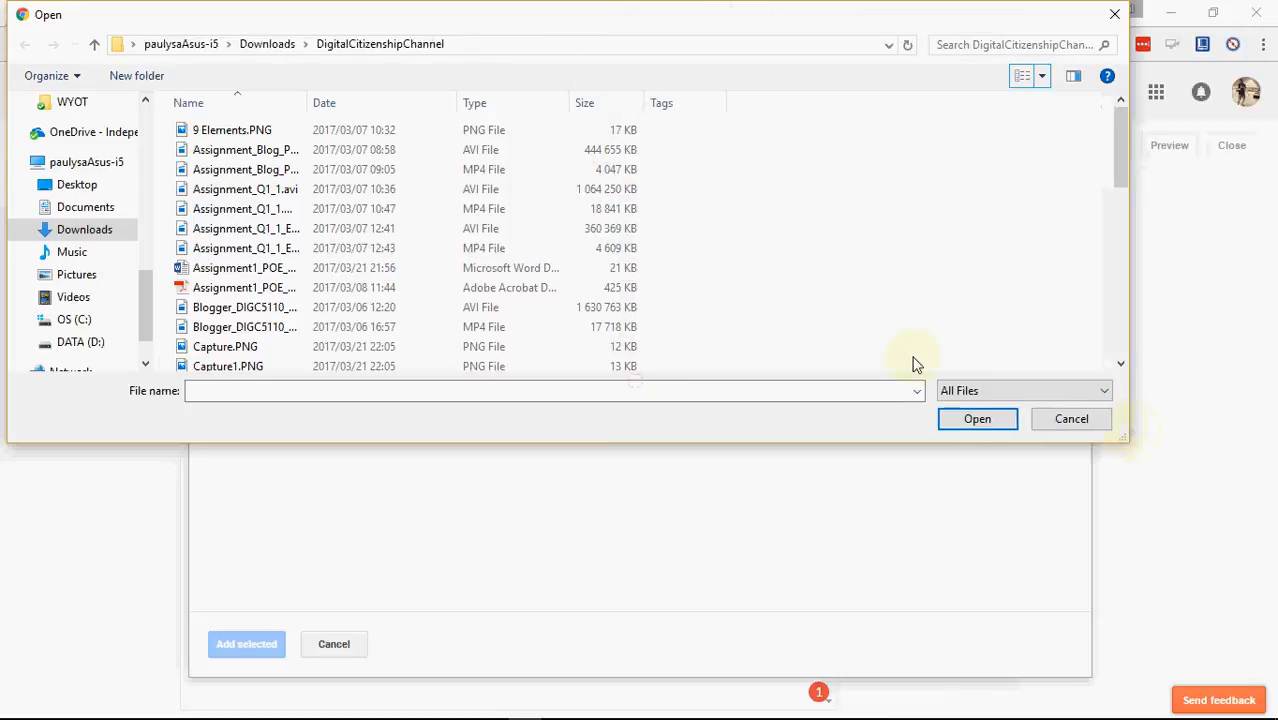
left_click(371, 104)
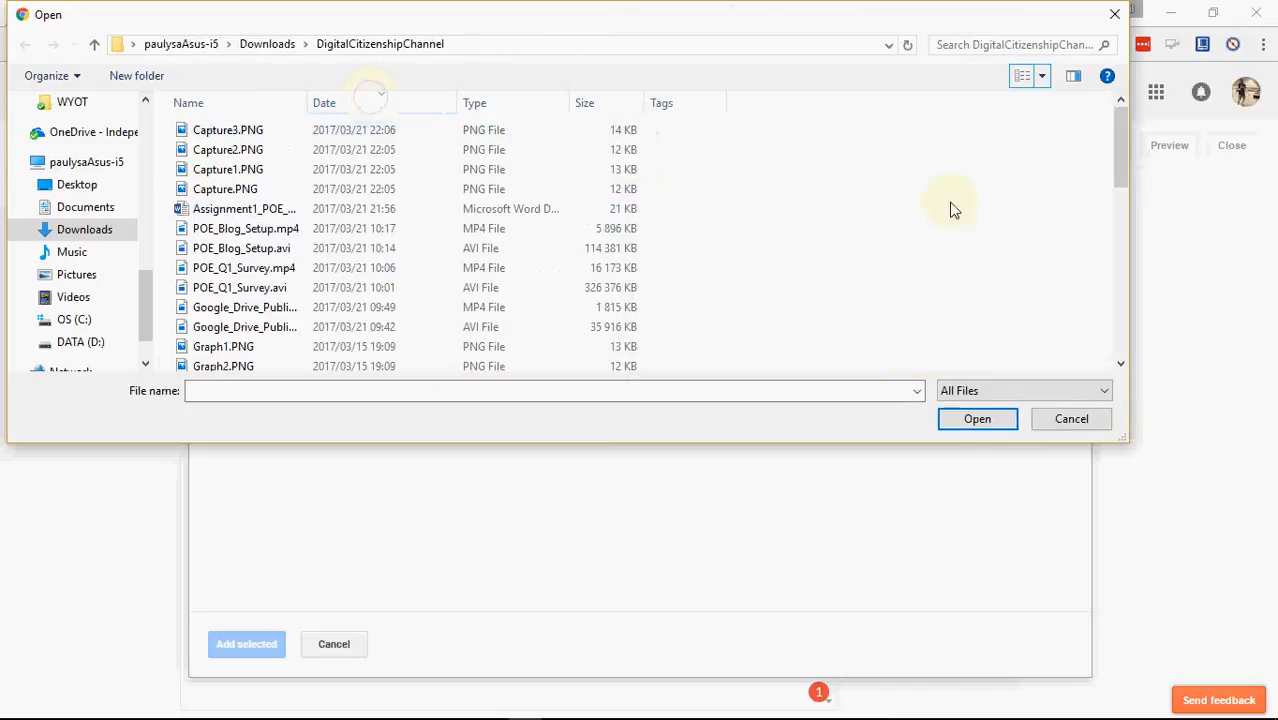
left_click(356, 102)
left_click(357, 102)
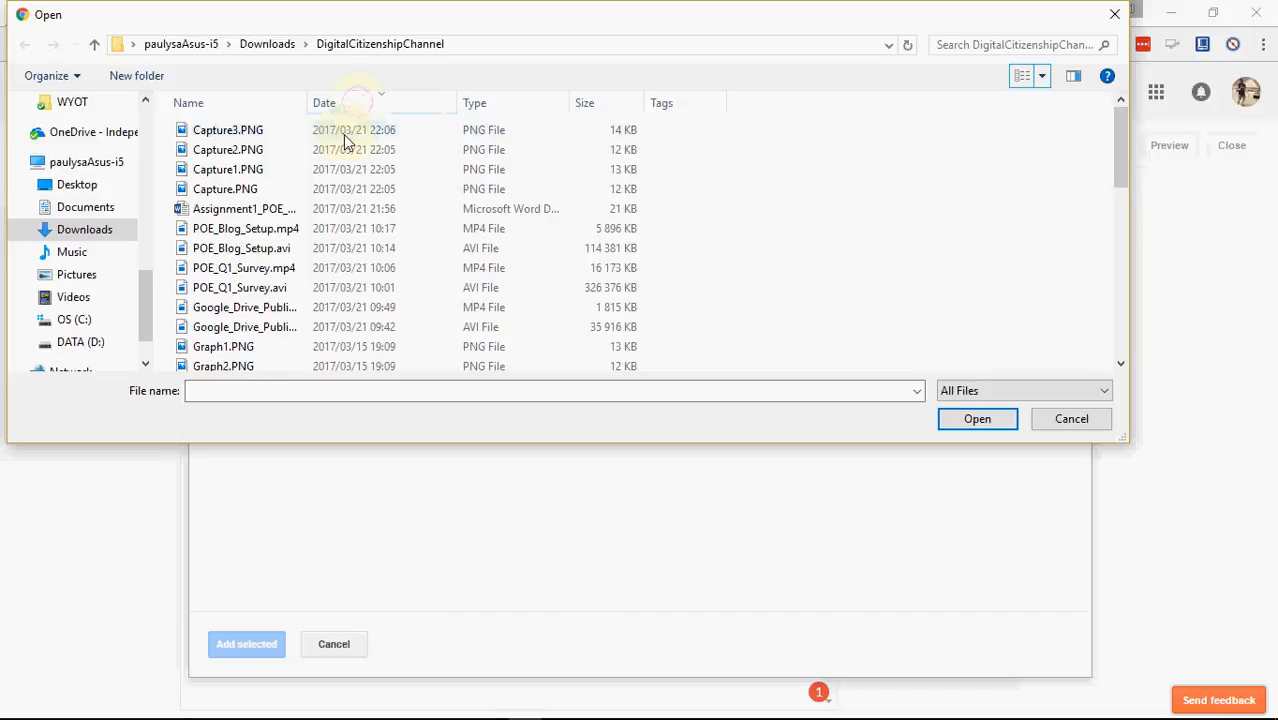
Upload Capture.PNG, Capture1.PNG, Capture2.PNG and Capture3.PNG and insert all four charts into the page.
left_click(230, 188, "shift")
left_click(1000, 420)
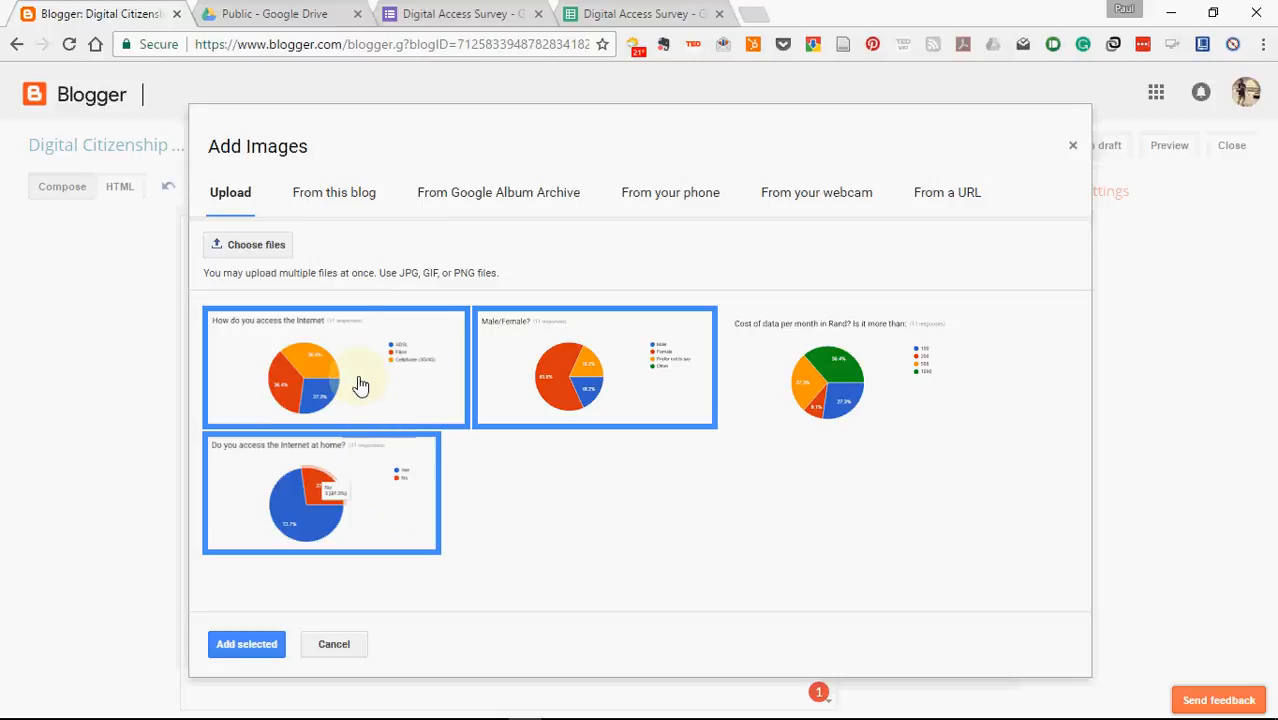
left_click(891, 405)
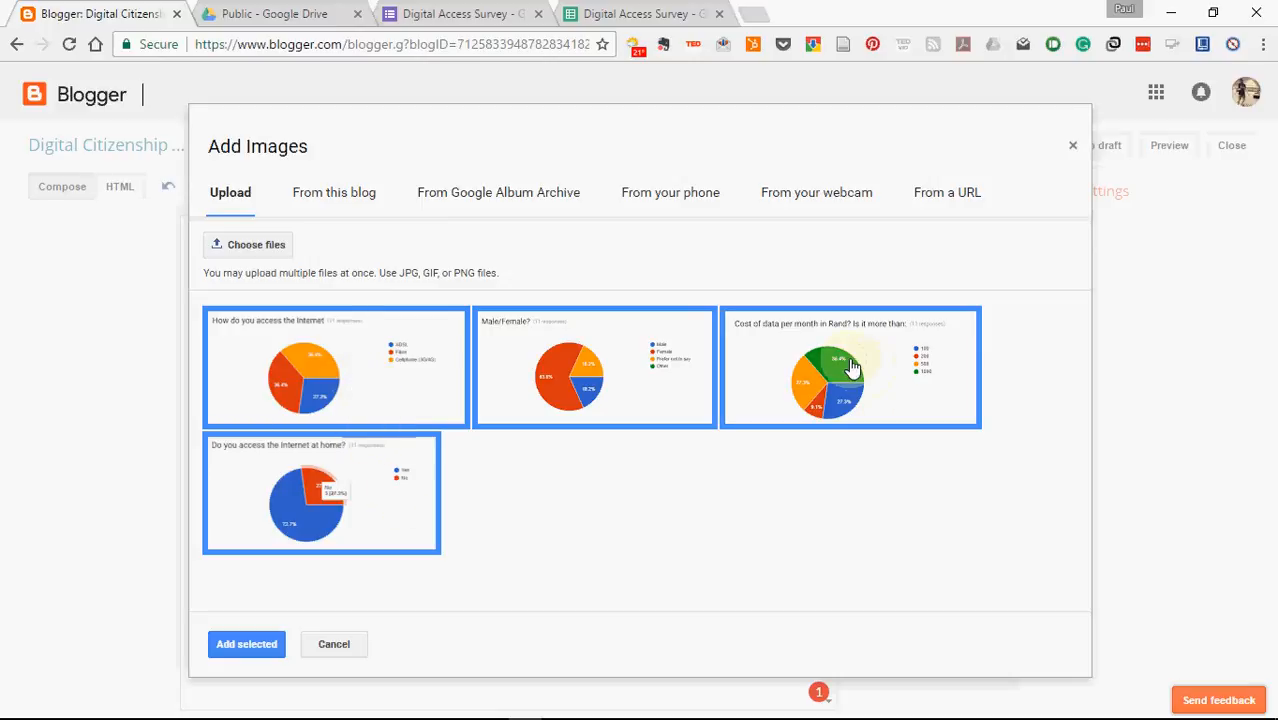
left_click(252, 645)
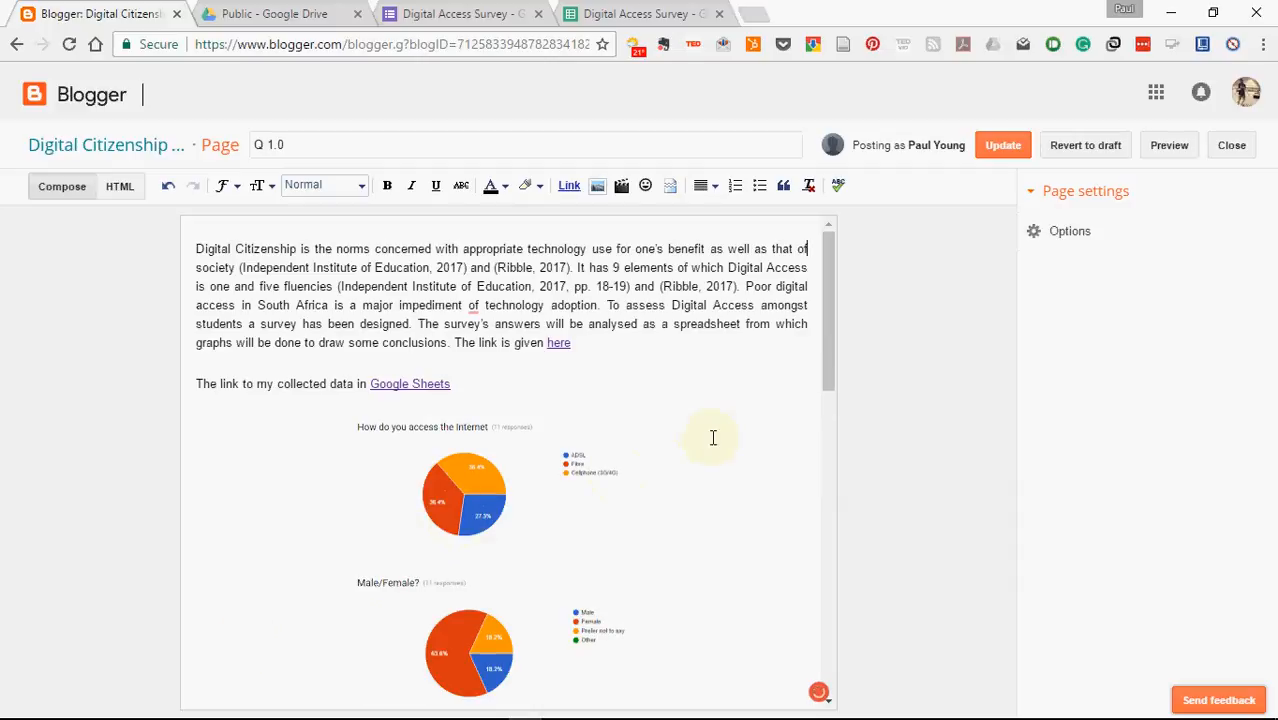
Set the "How do you access the Internet" and "Male/Female?" chart images to X-Large.
left_click(540, 451)
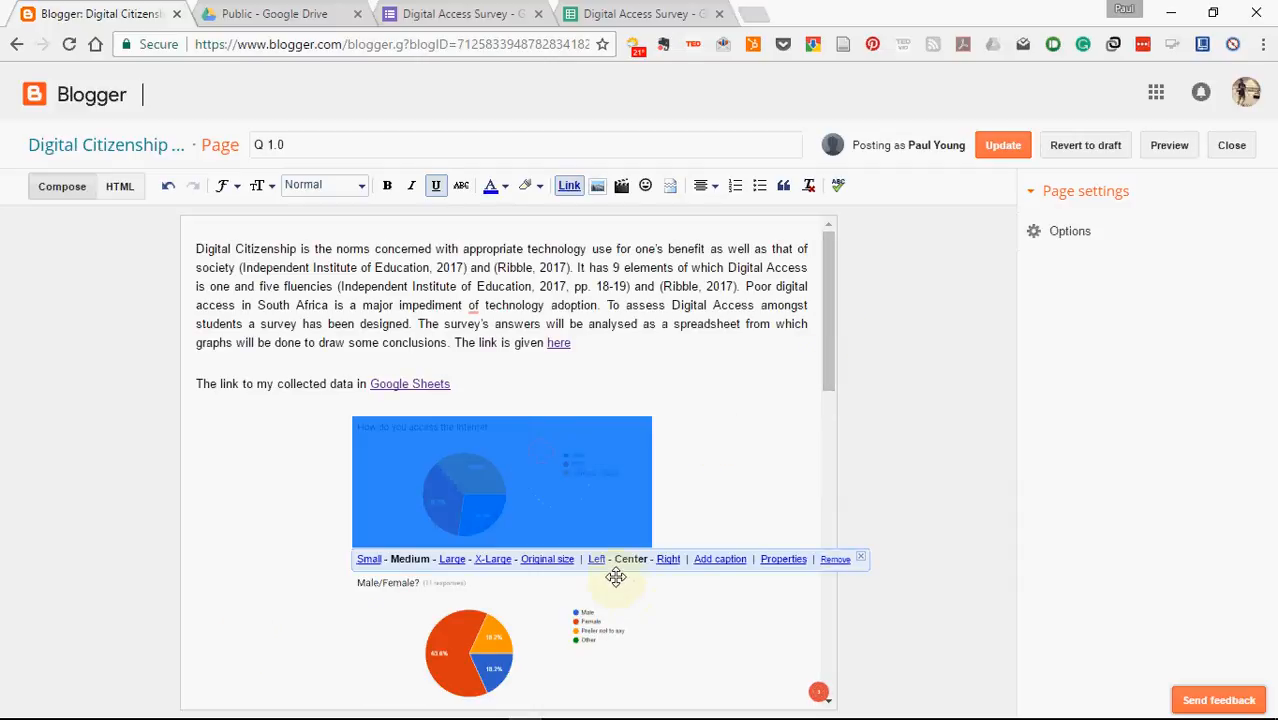
left_click(482, 562)
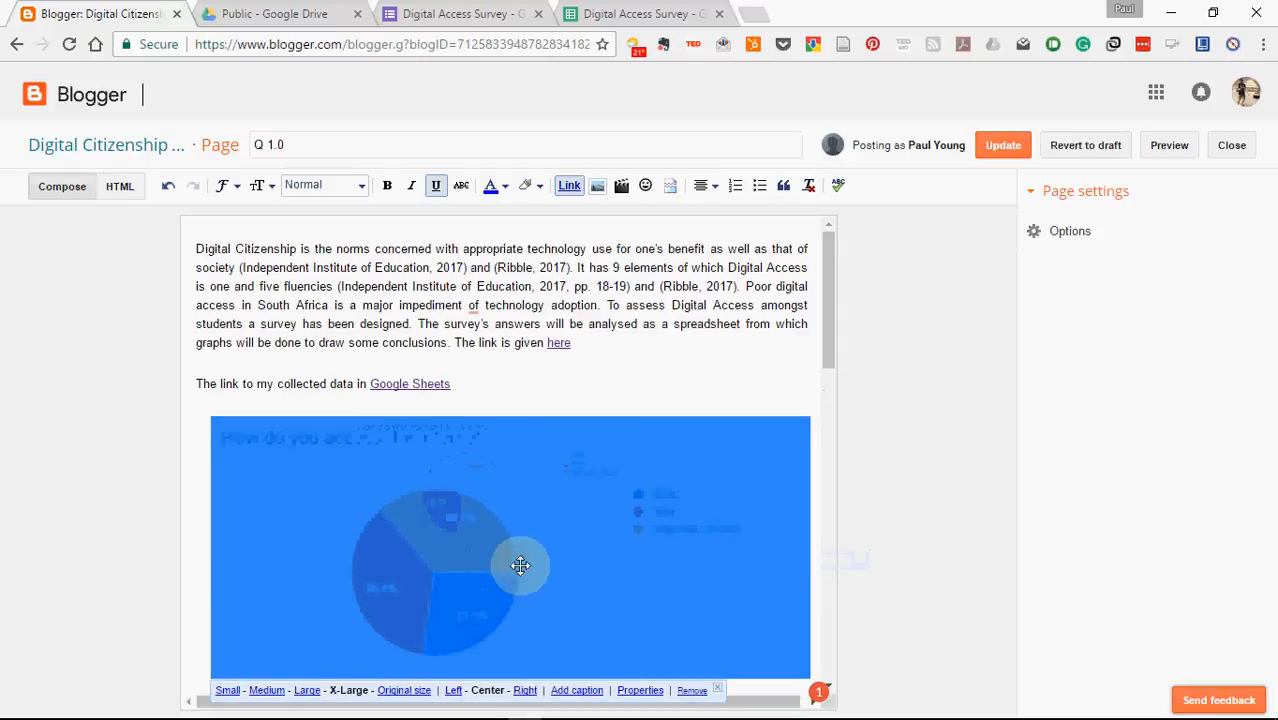
left_click_drag(829, 350, 829, 455)
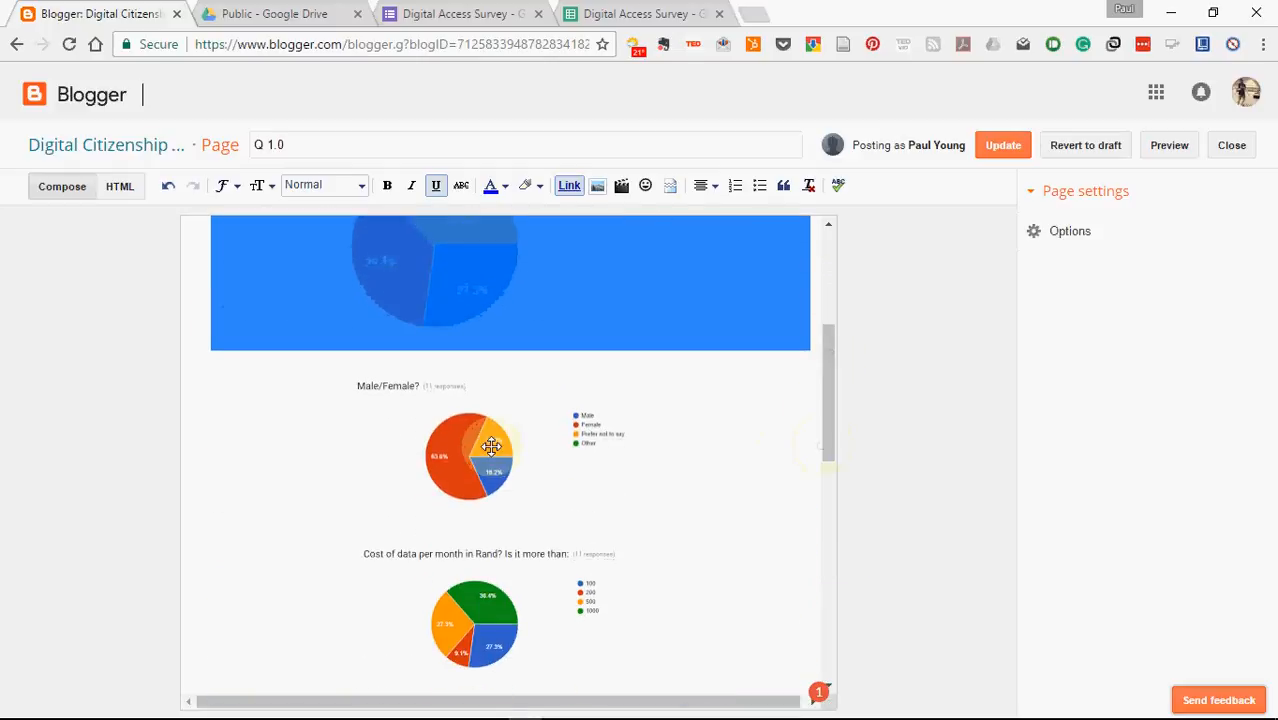
left_click(556, 447)
left_click(479, 533)
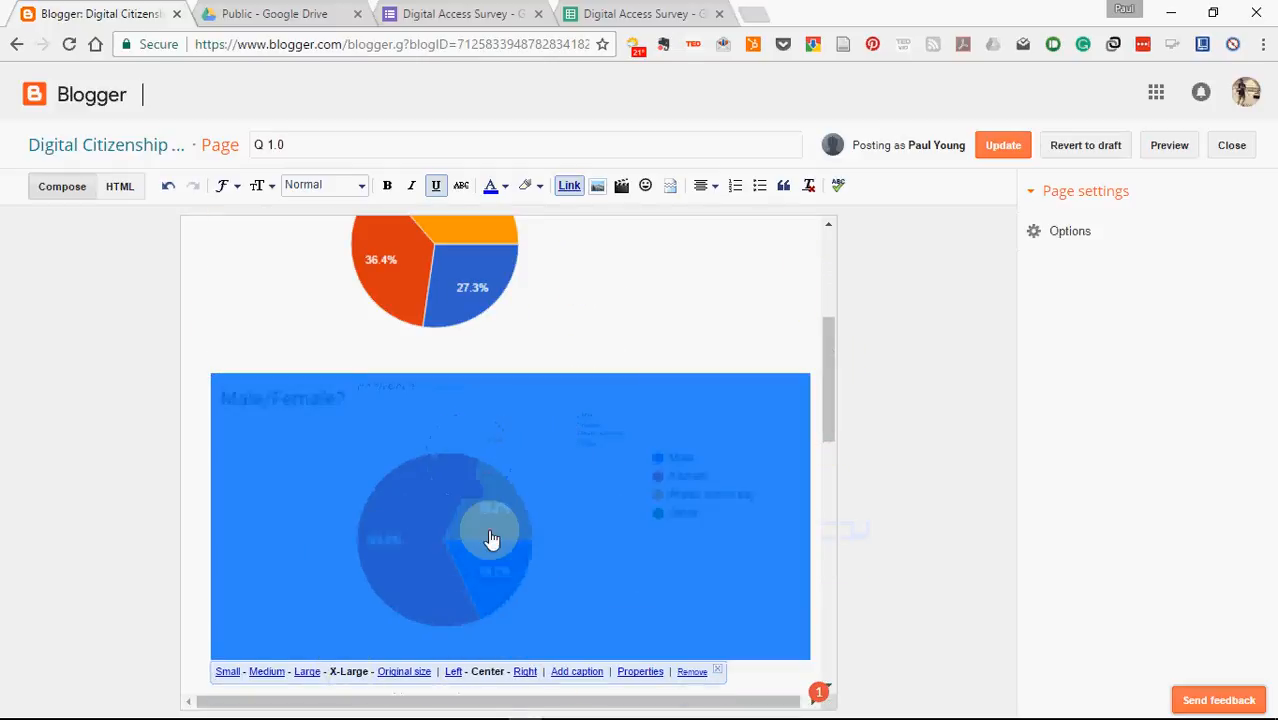
Set the "Cost of data per month in Rand?" and "Do you access the Internet at home?" chart images to X-Large.
scroll(447, 410, "down", 3)
scroll(463, 643, "down", 2)
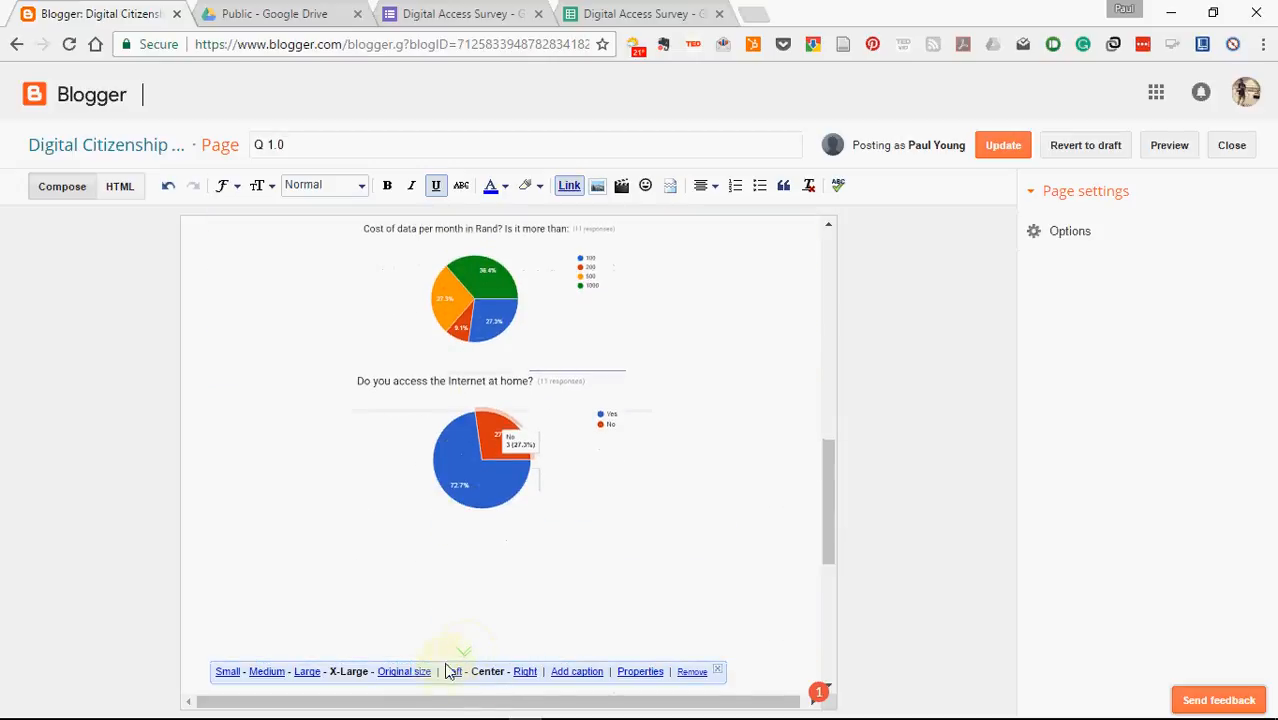
left_click(479, 303)
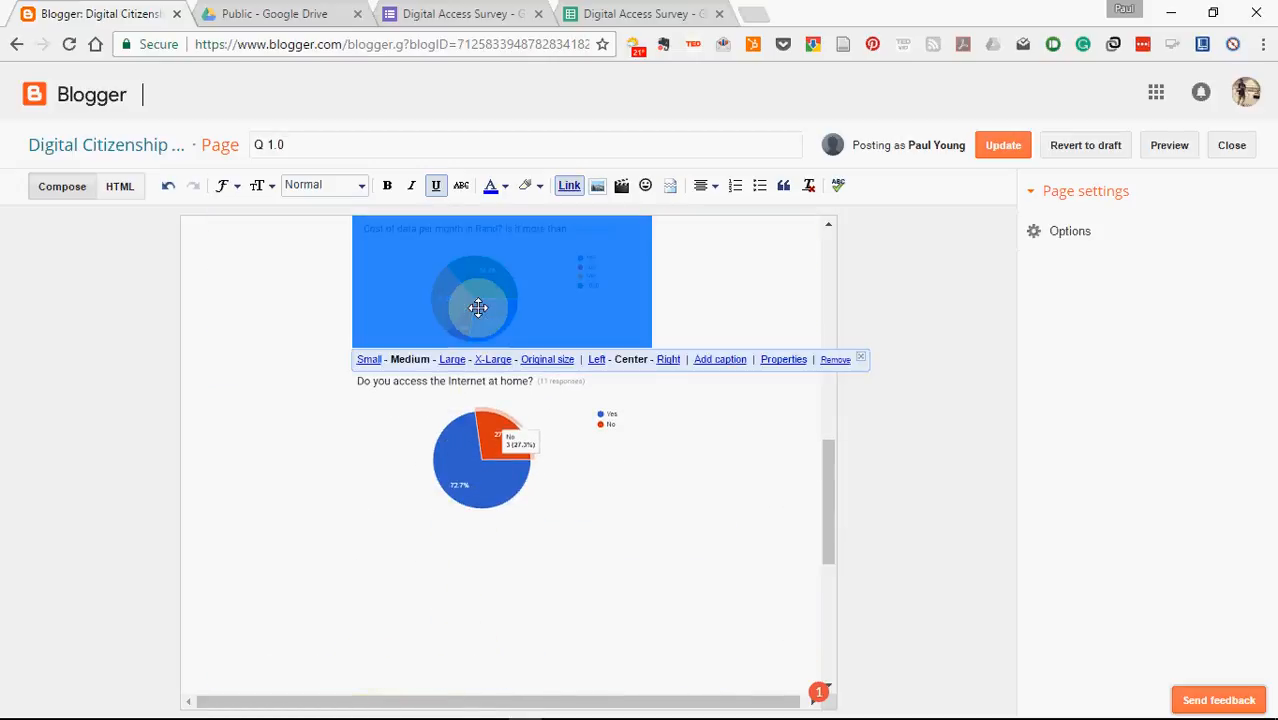
left_click(494, 360)
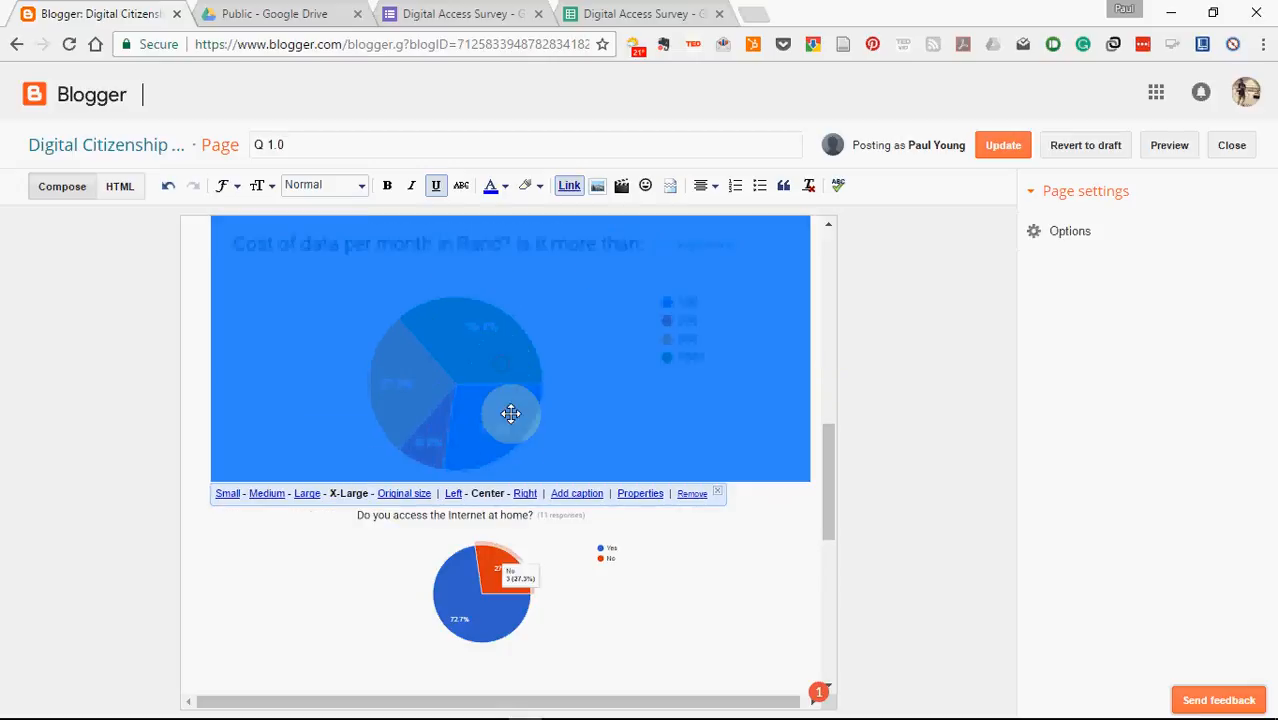
scroll(491, 408, "down", 3)
left_click(505, 342)
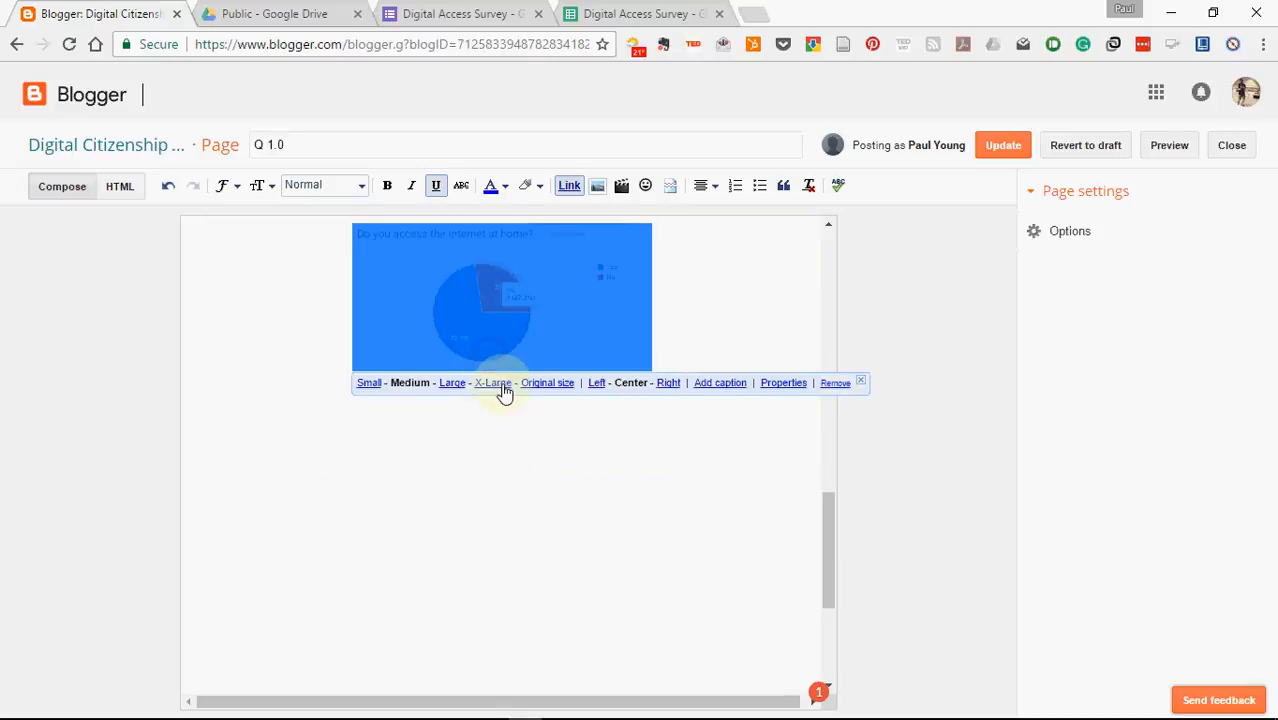
left_click(503, 388)
Review the Q 1.0 page from the introduction through the resized charts to the references.
left_click_drag(827, 536, 815, 300)
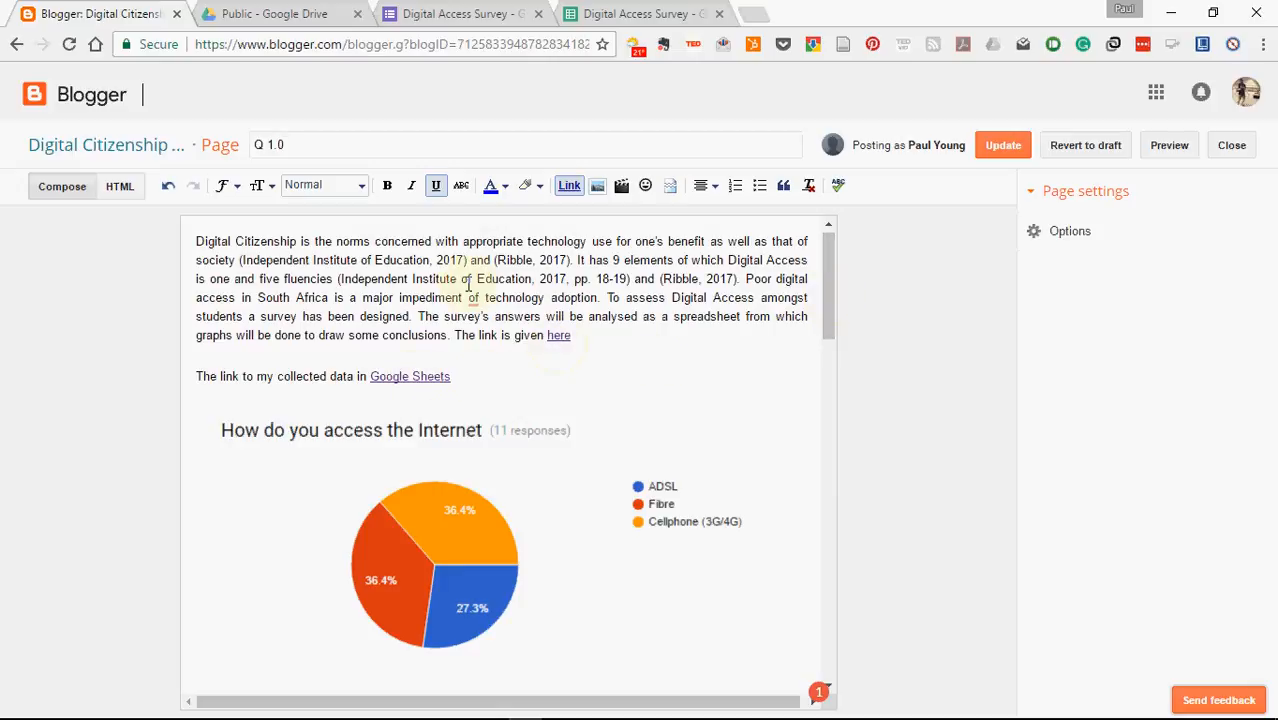
scroll(496, 420, "down", 3)
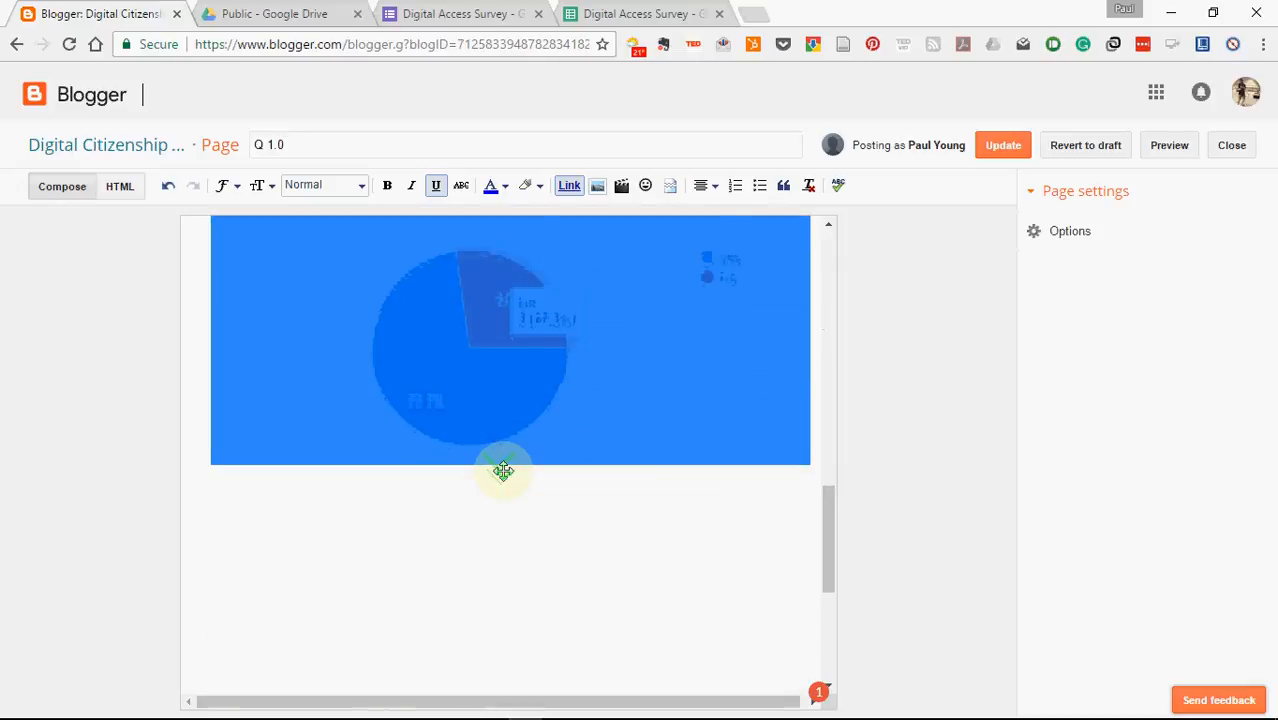
key("Delete")
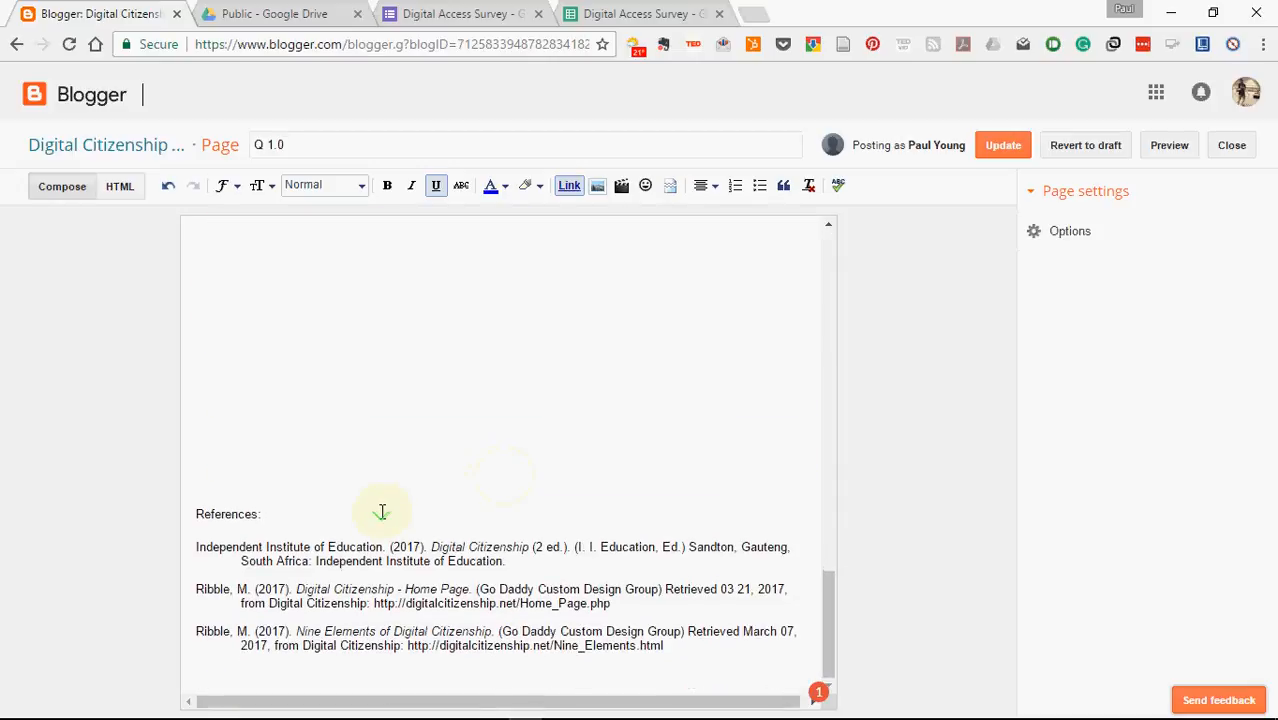
key("ctrl+z")
scroll(383, 512, "up", 10)
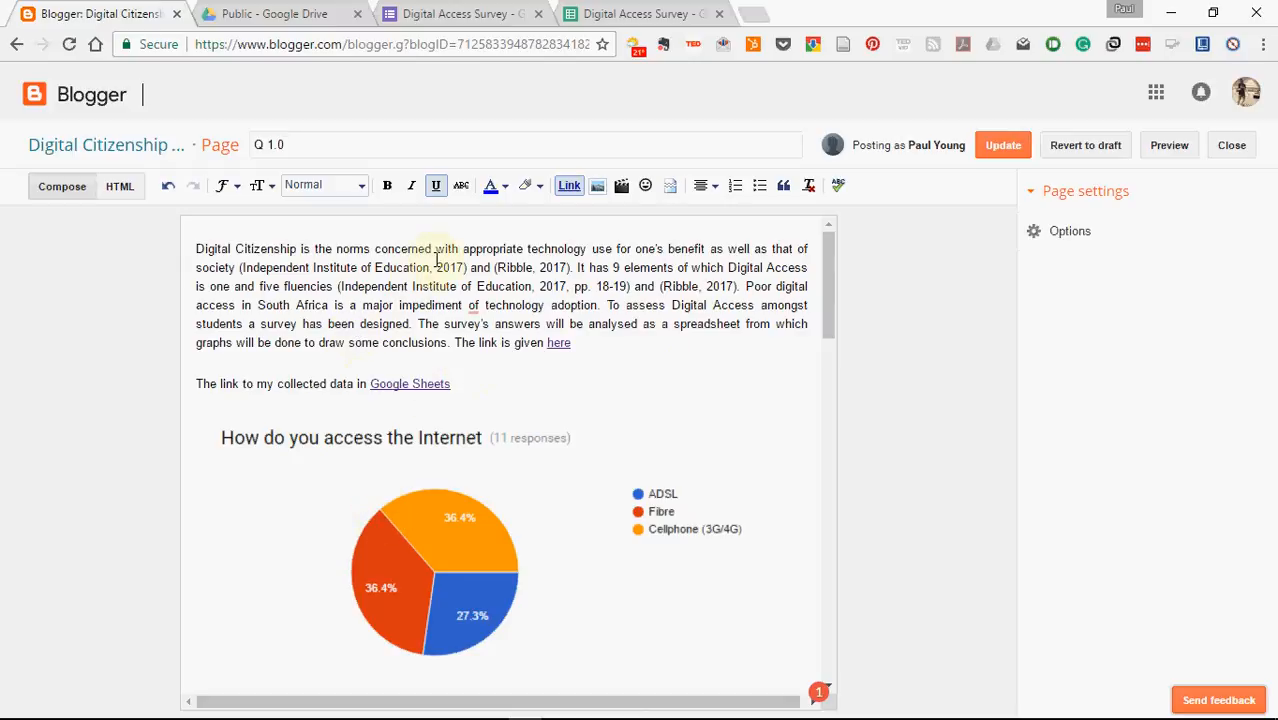
Switch to Assignment1_POE_References.docx in Word to view its reference list, and bring up the CamStudio window.
key("alt+Tab")
key("alt+Tab")
key("alt+Tab")
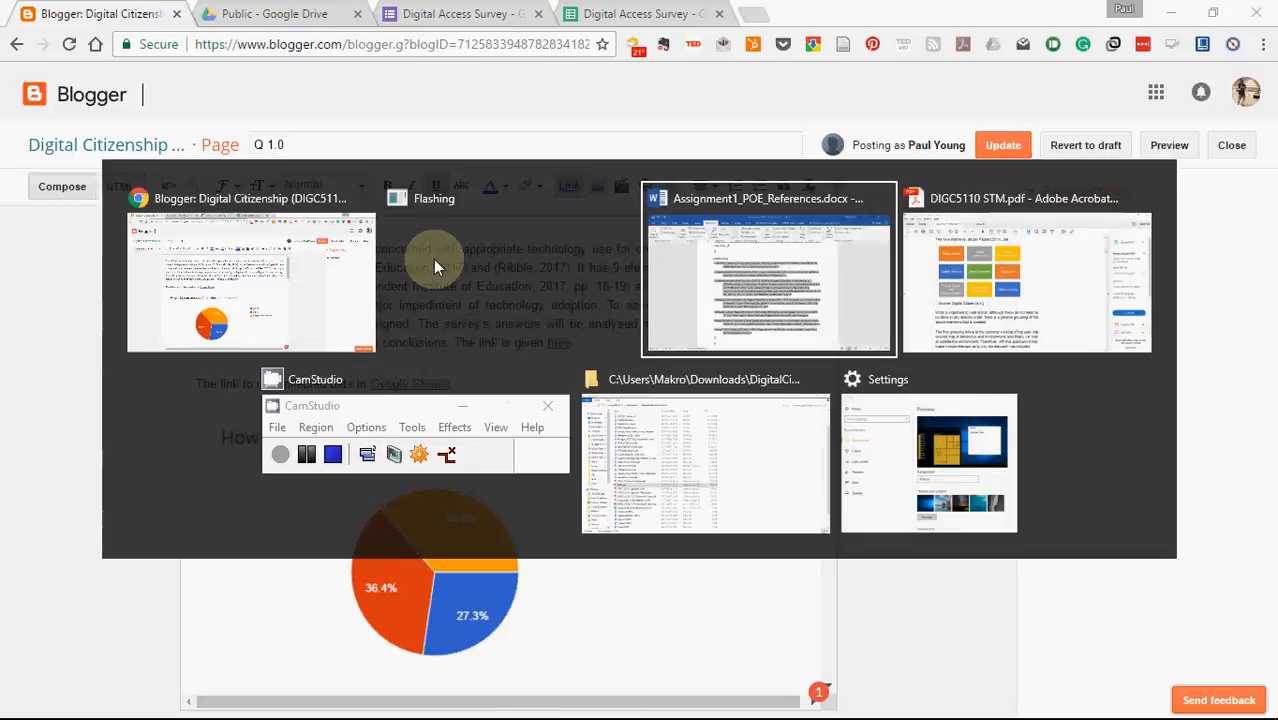
key("alt+Tab")
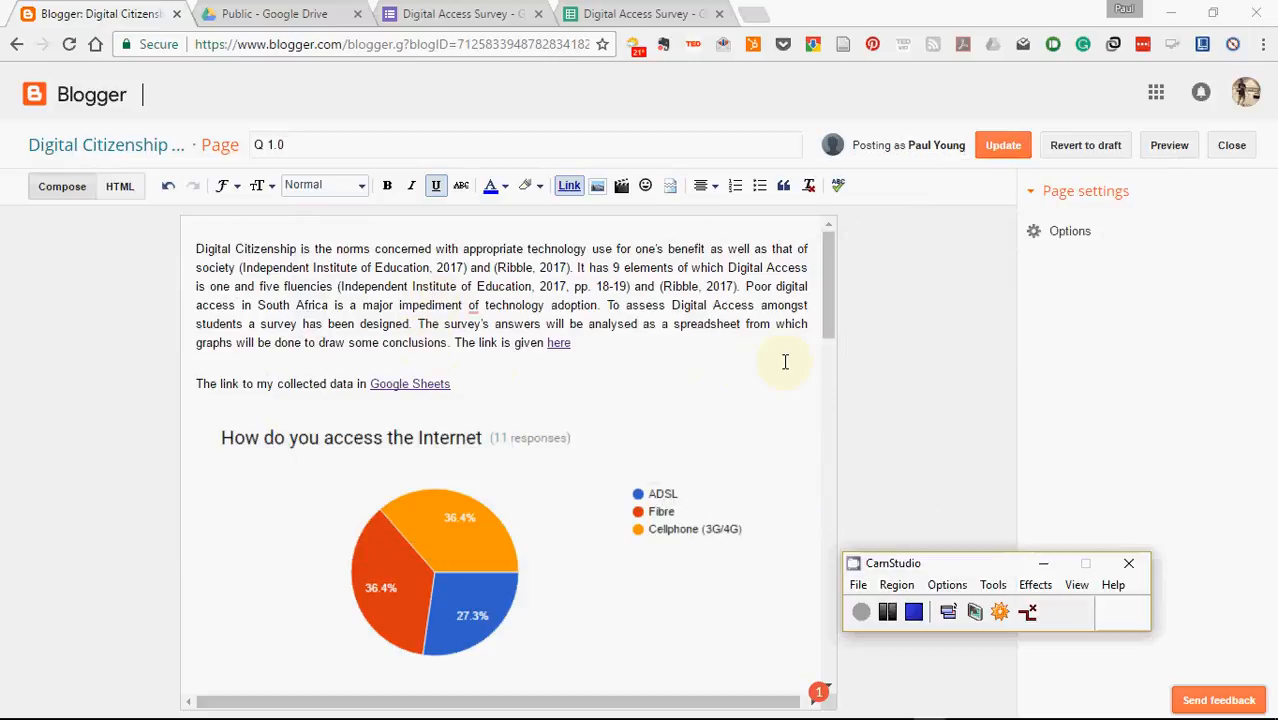
key("alt+Tab")
key("alt+Tab")
key("alt+Tab")
key("alt+Tab")
key("alt+Tab")
key("alt+Tab")
key("alt+Tab")
key("alt+Tab")
key("alt+Tab")
key("alt+Tab")
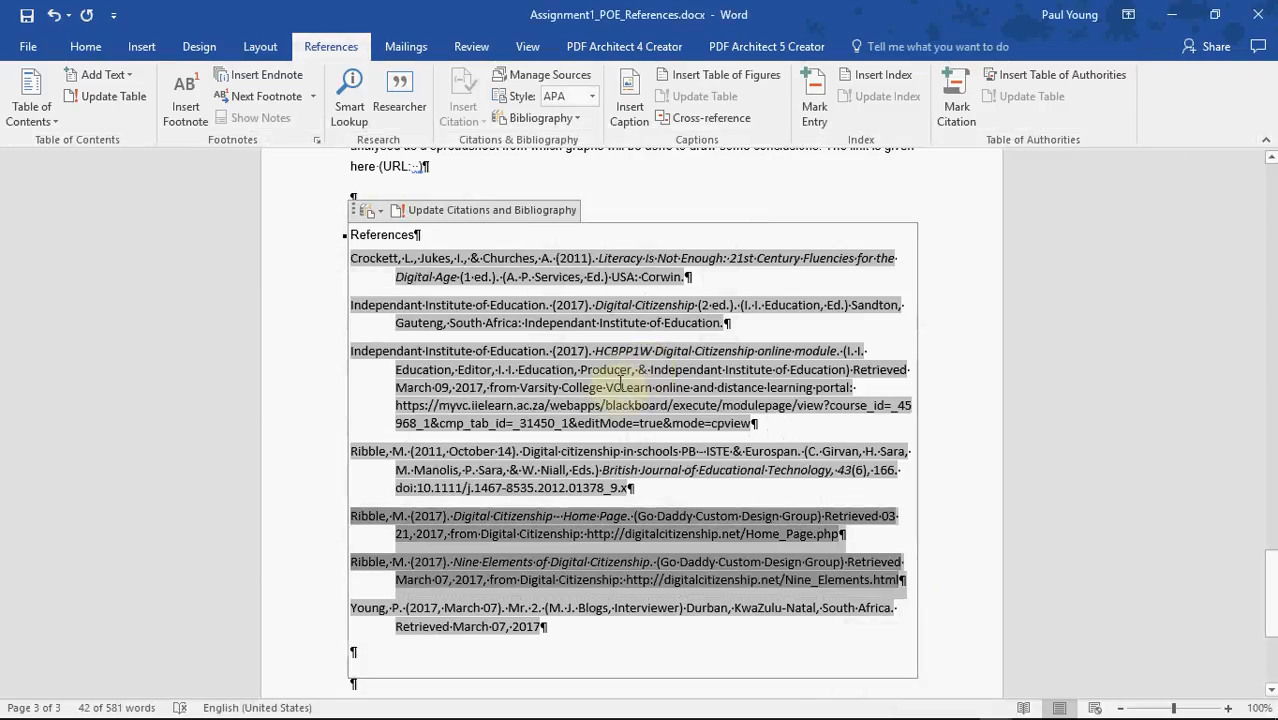
key("alt+Tab")
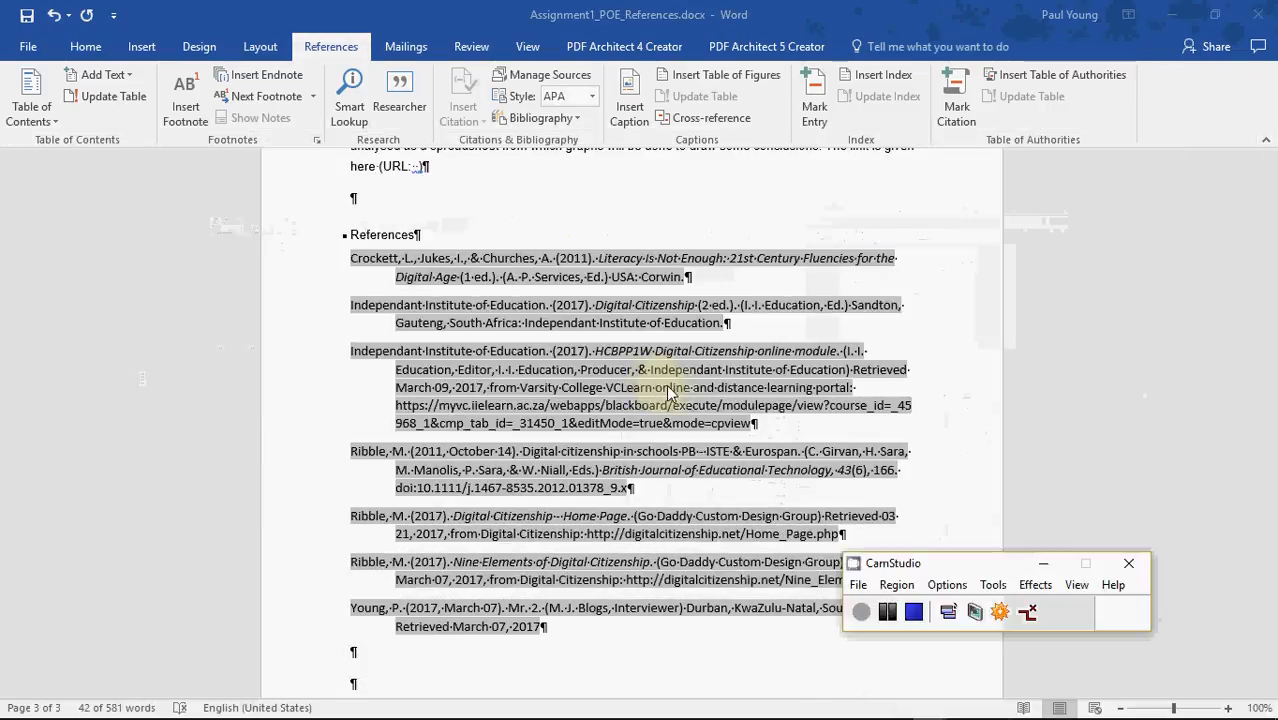